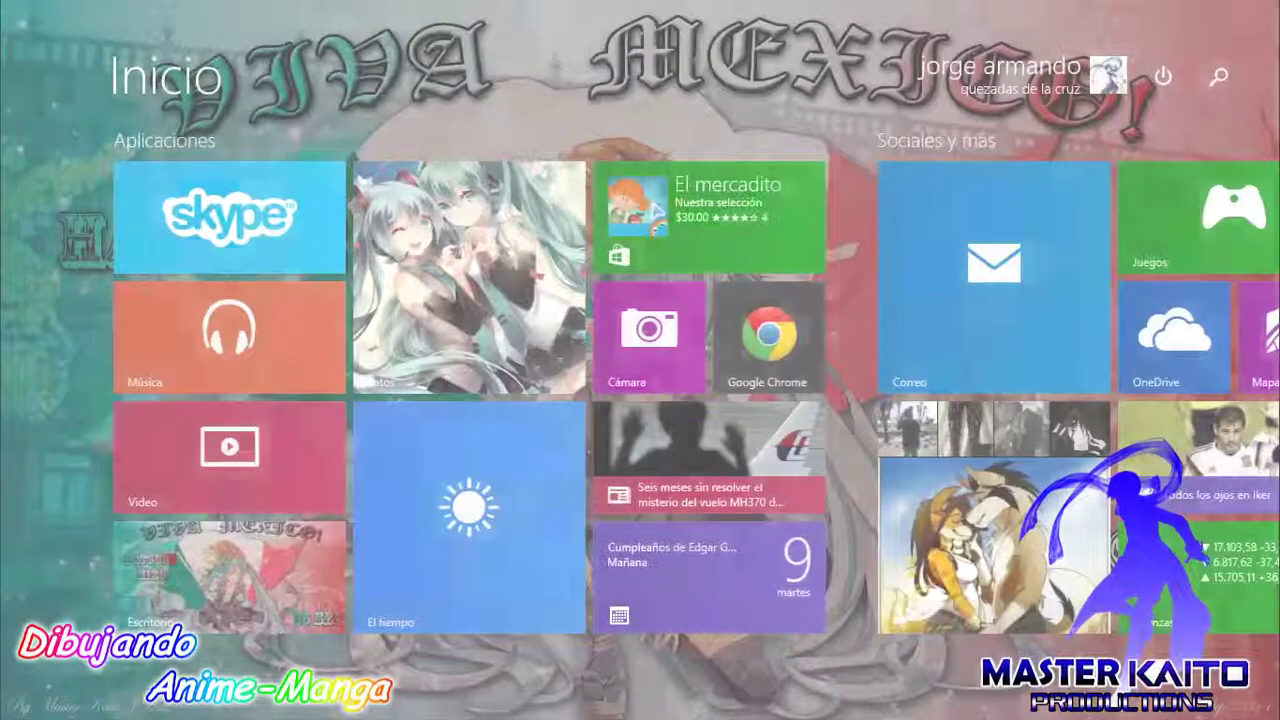
- Go to the desktop and open the finished hatsune-miku Viva Mexico image in Picasa
scroll(655, 210, down, 5)
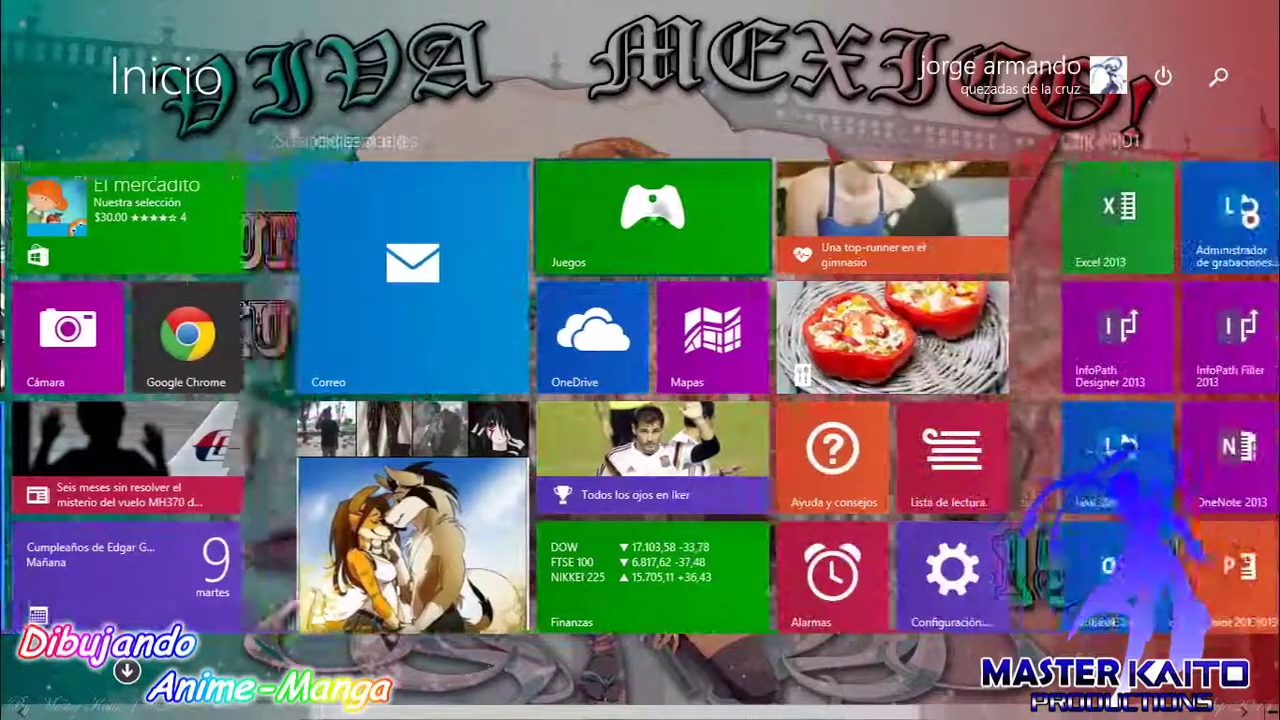
scroll(655, 210, up, 5)
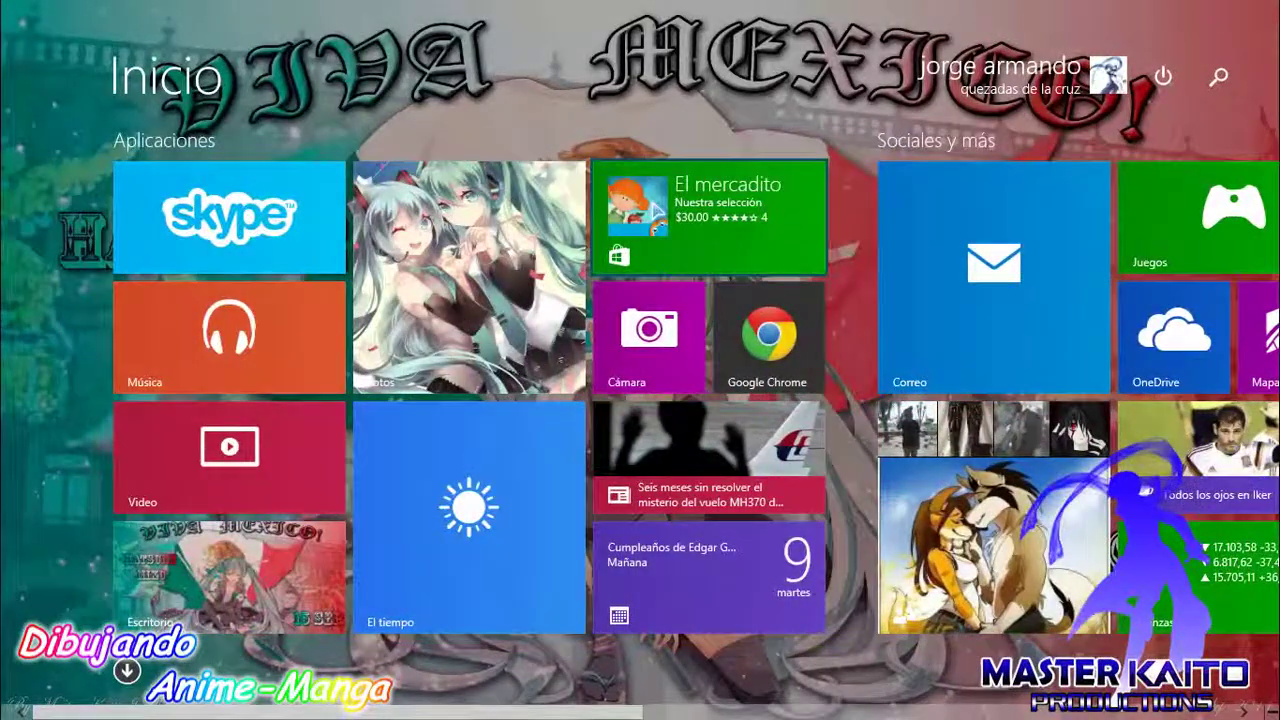
click(235, 570)
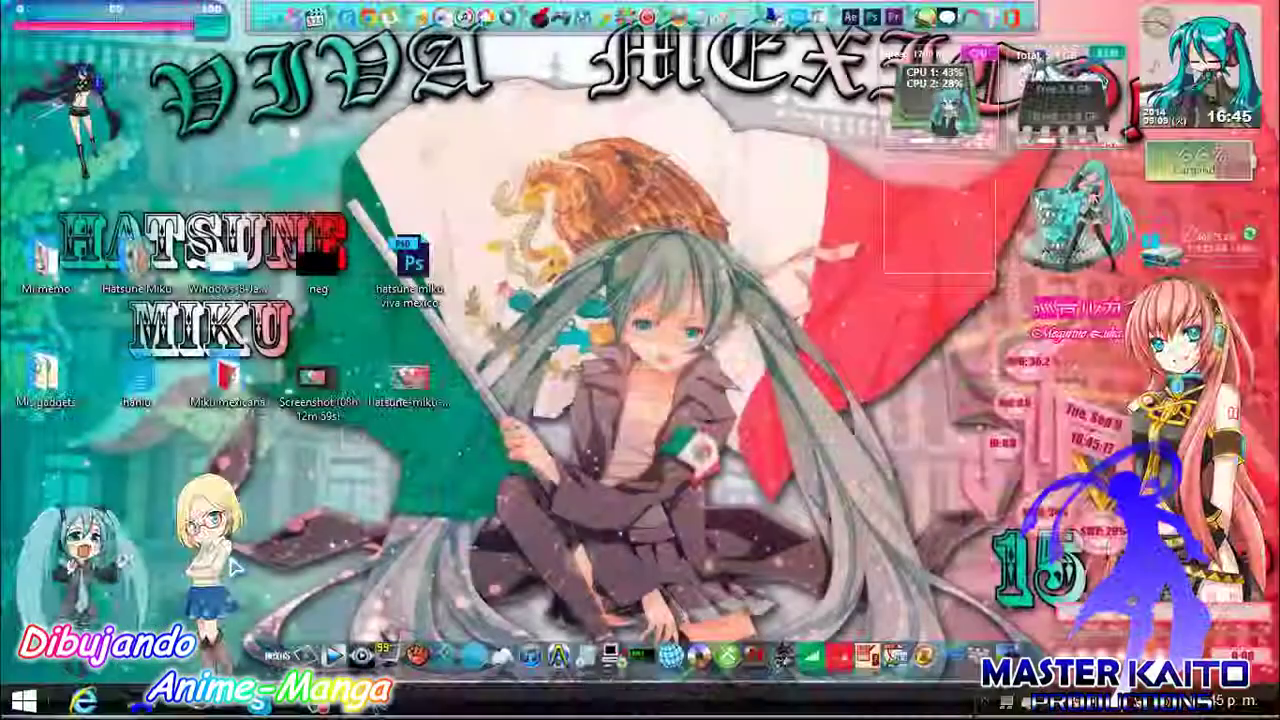
double_click(415, 390)
scroll(415, 390, up, 1)
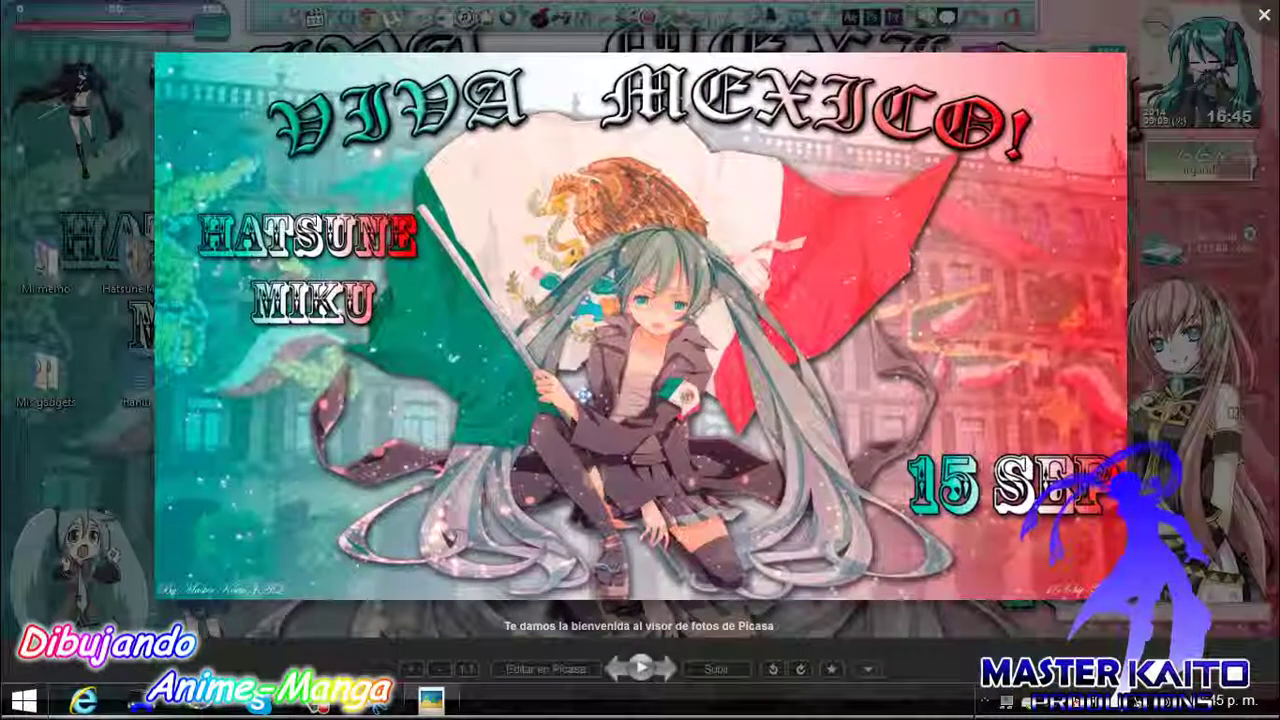
scroll(583, 395, up, 1)
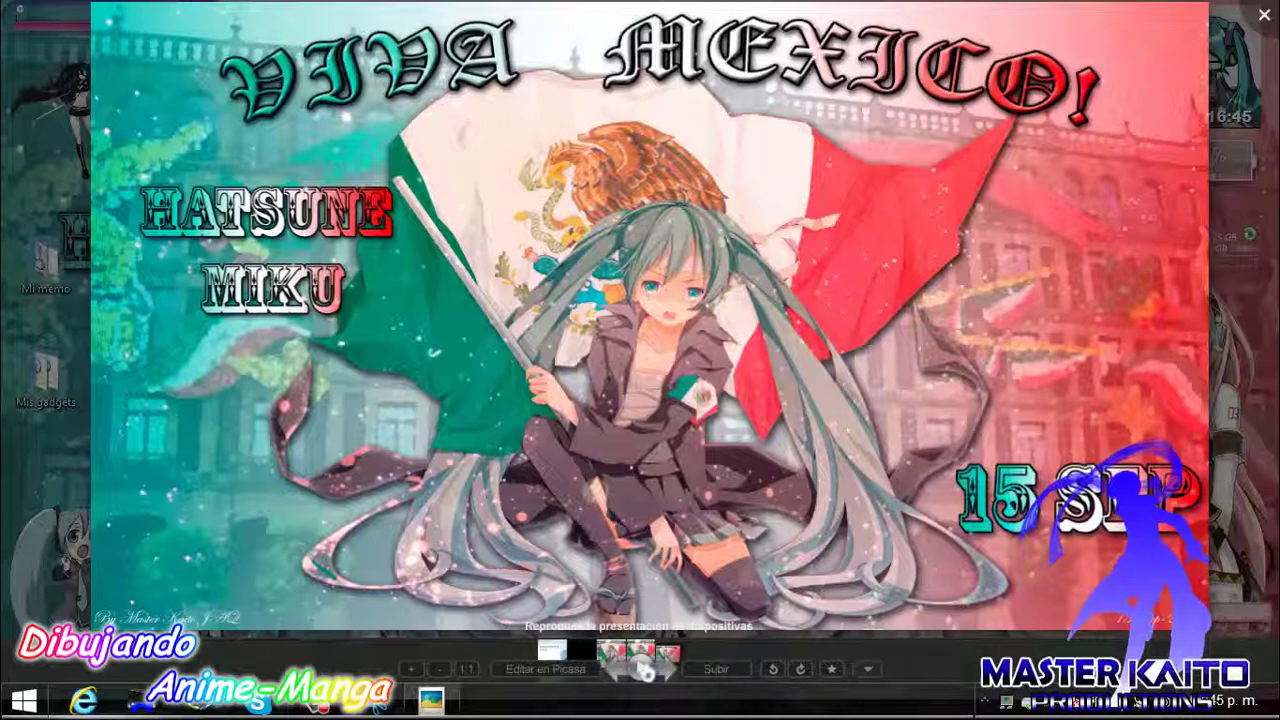
- Show the image as a full-screen slideshow, then exit and close Picasa
click(645, 672)
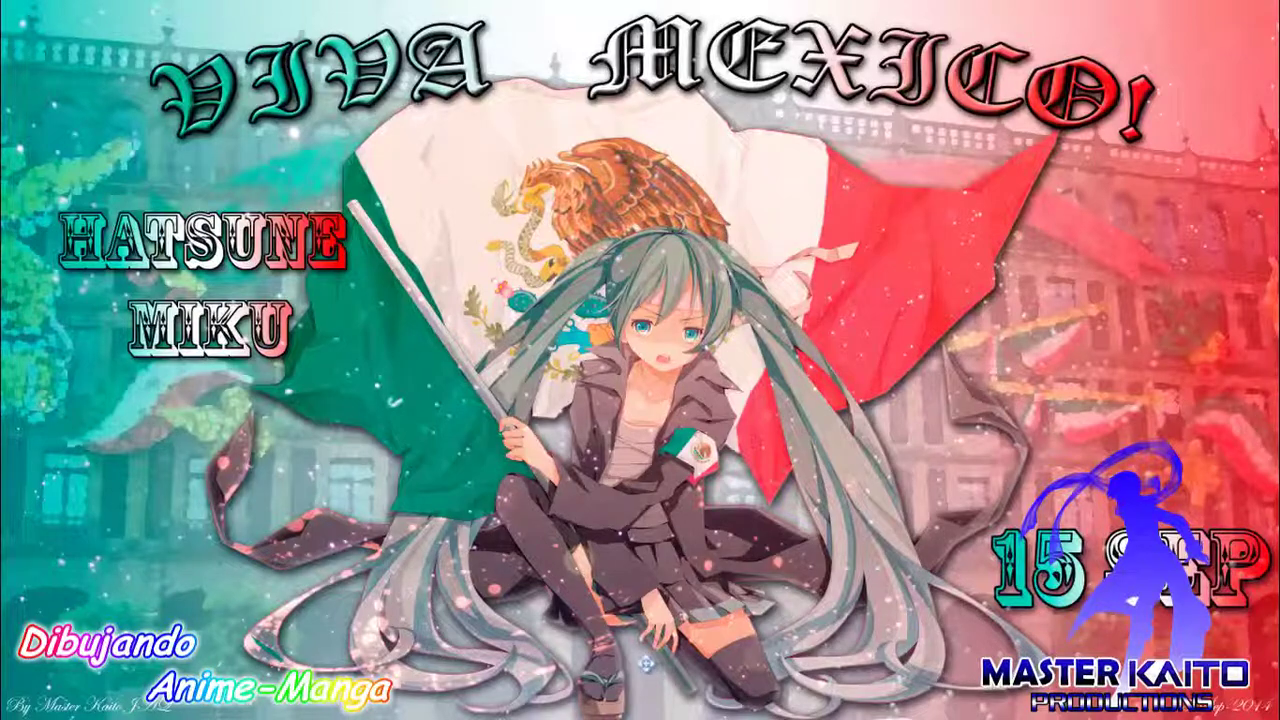
key(Escape)
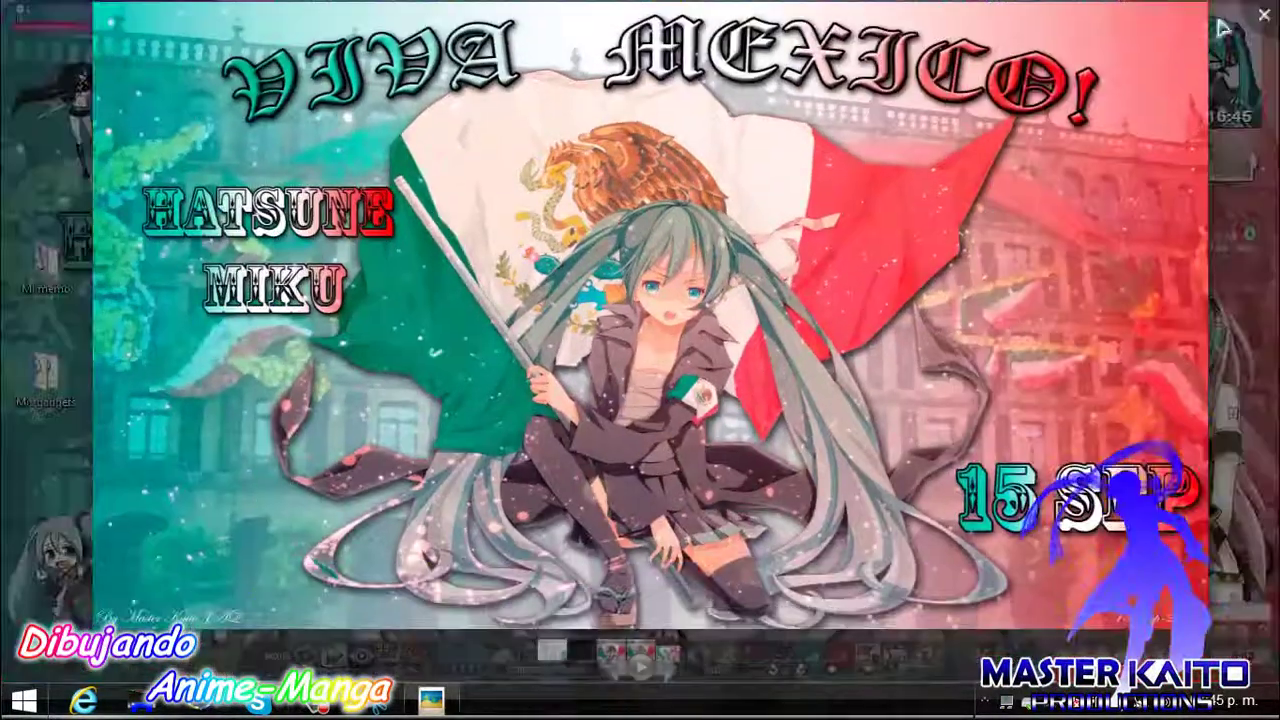
click(1262, 15)
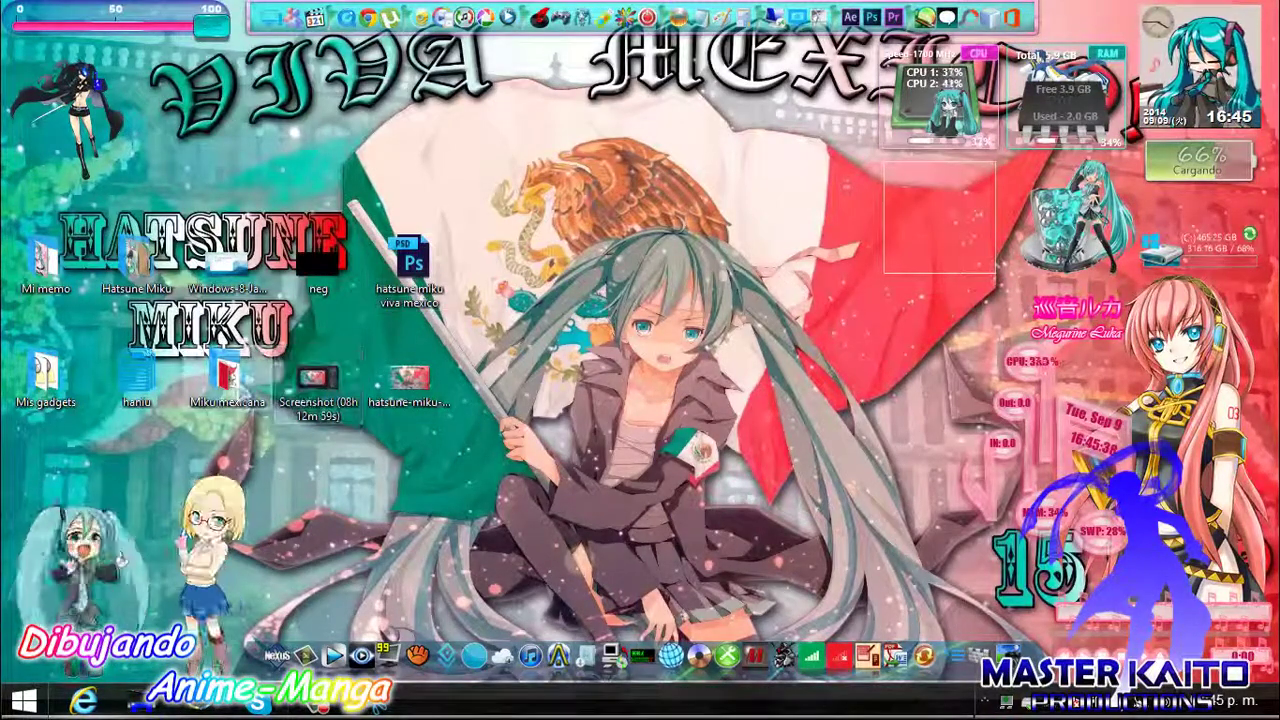
- Launch Photoshop, minimize it, and open the Miku mexicana folder
click(873, 22)
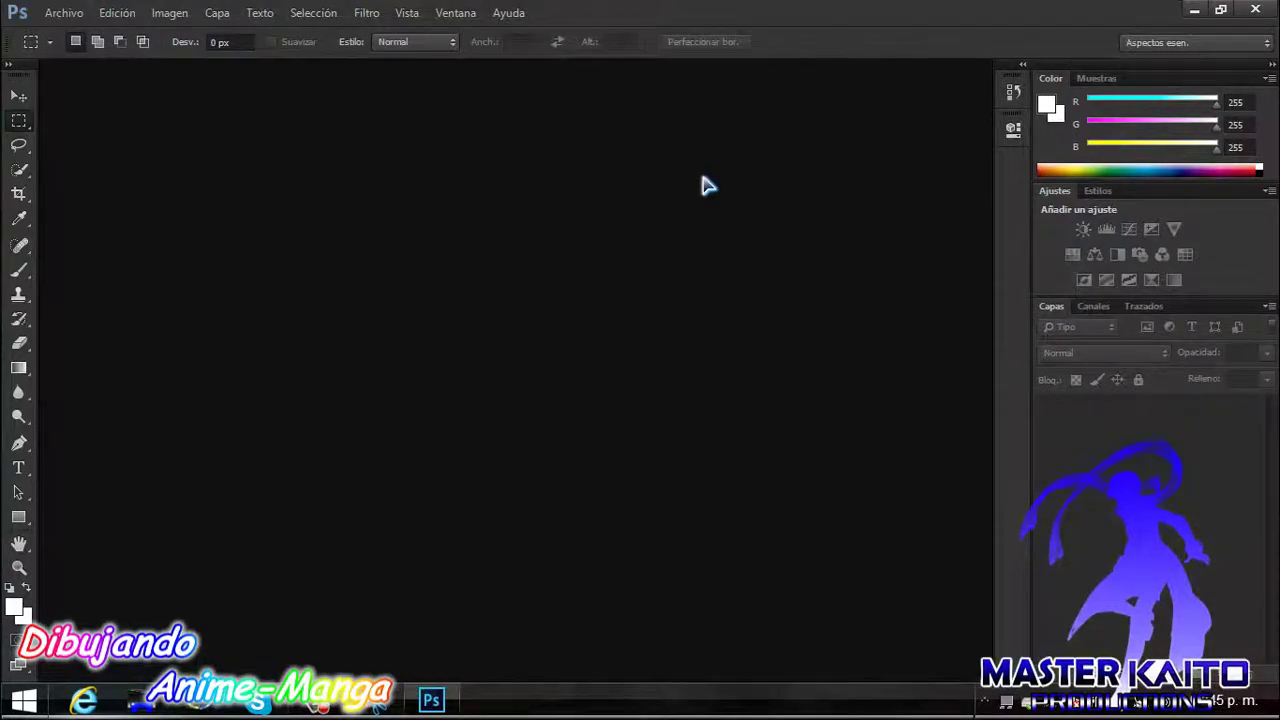
click(1196, 10)
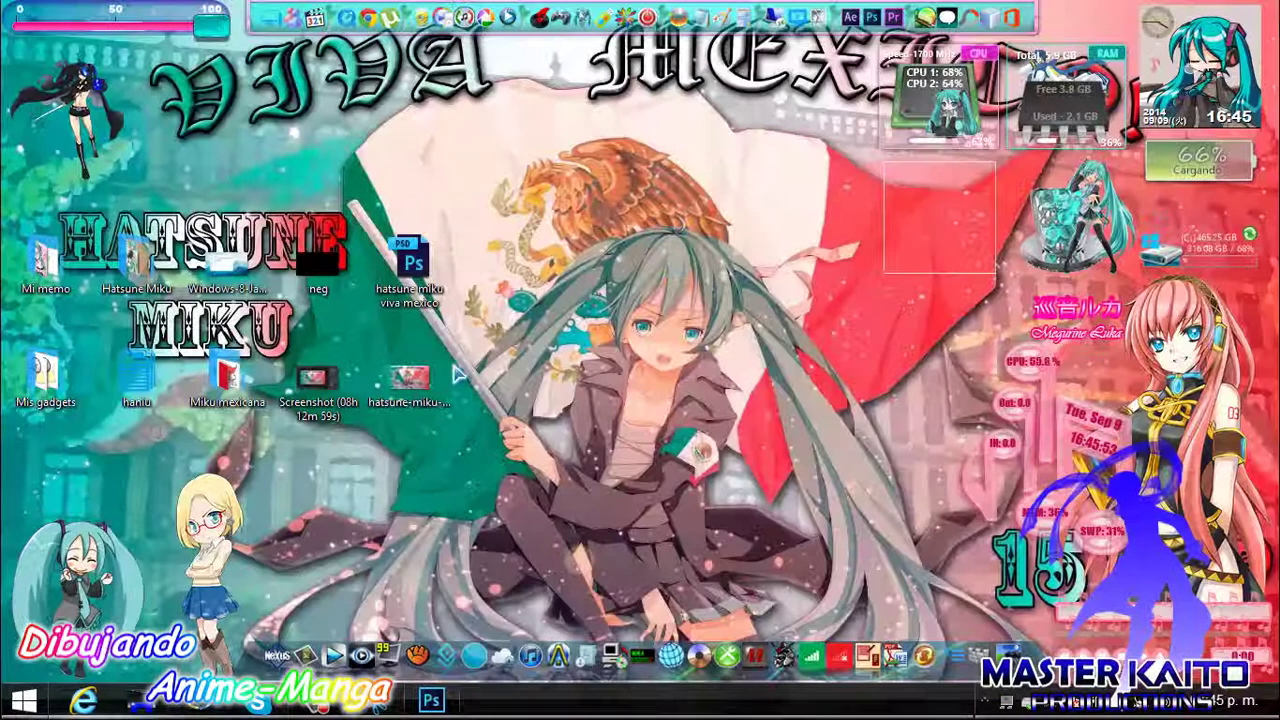
double_click(227, 376)
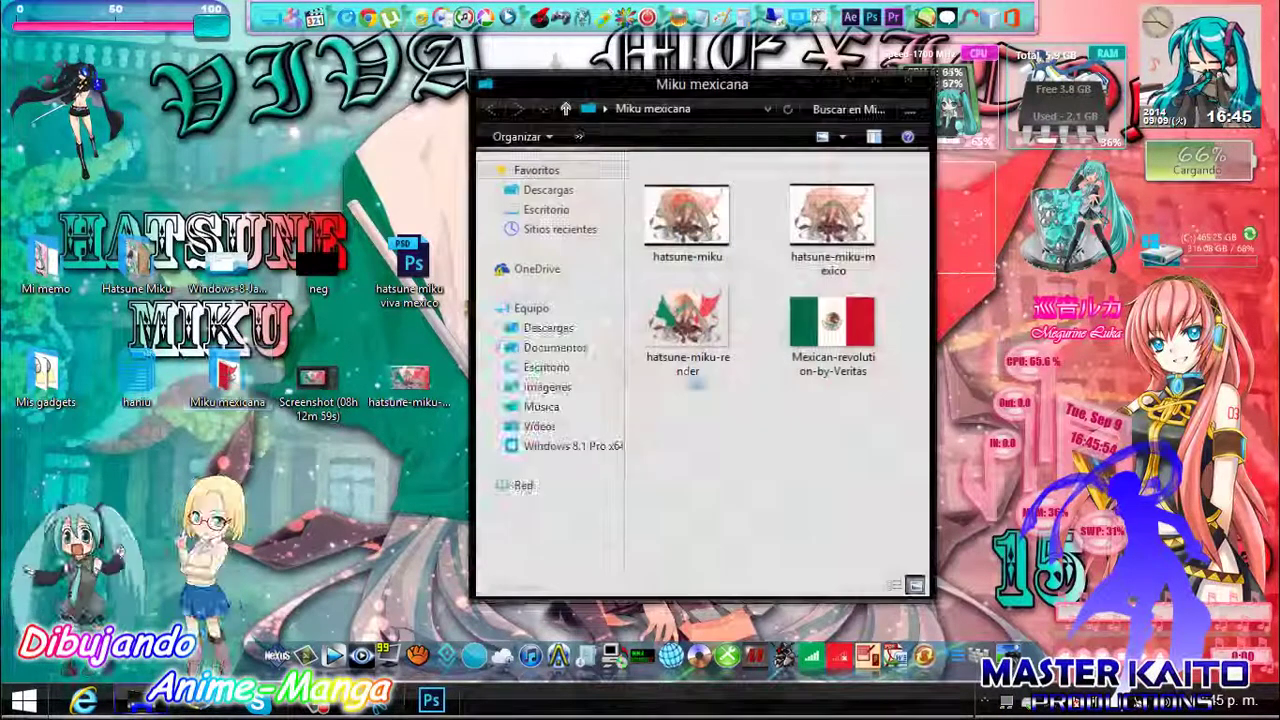
- Preview hatsune-miku and hatsune-miku-mexico in Picasa to compare them, then close the viewer
double_click(706, 212)
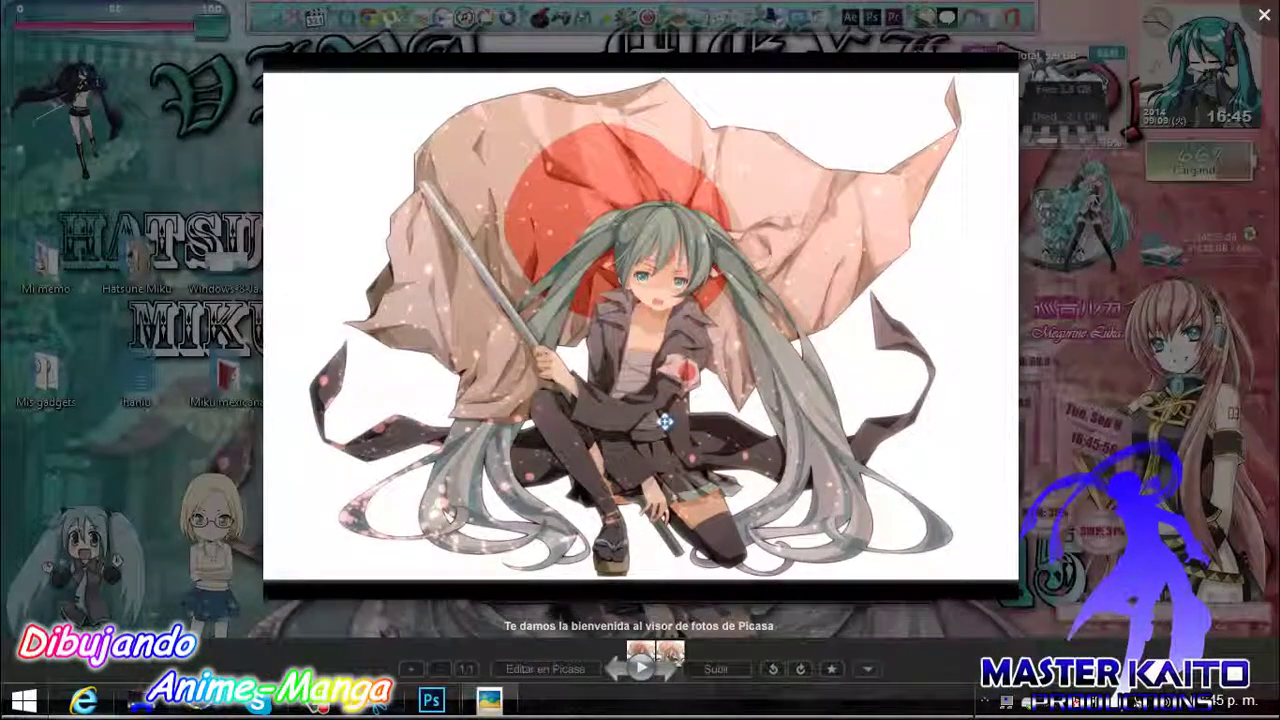
scroll(664, 422, up, 2)
scroll(664, 422, down, 1)
scroll(664, 422, down, 1)
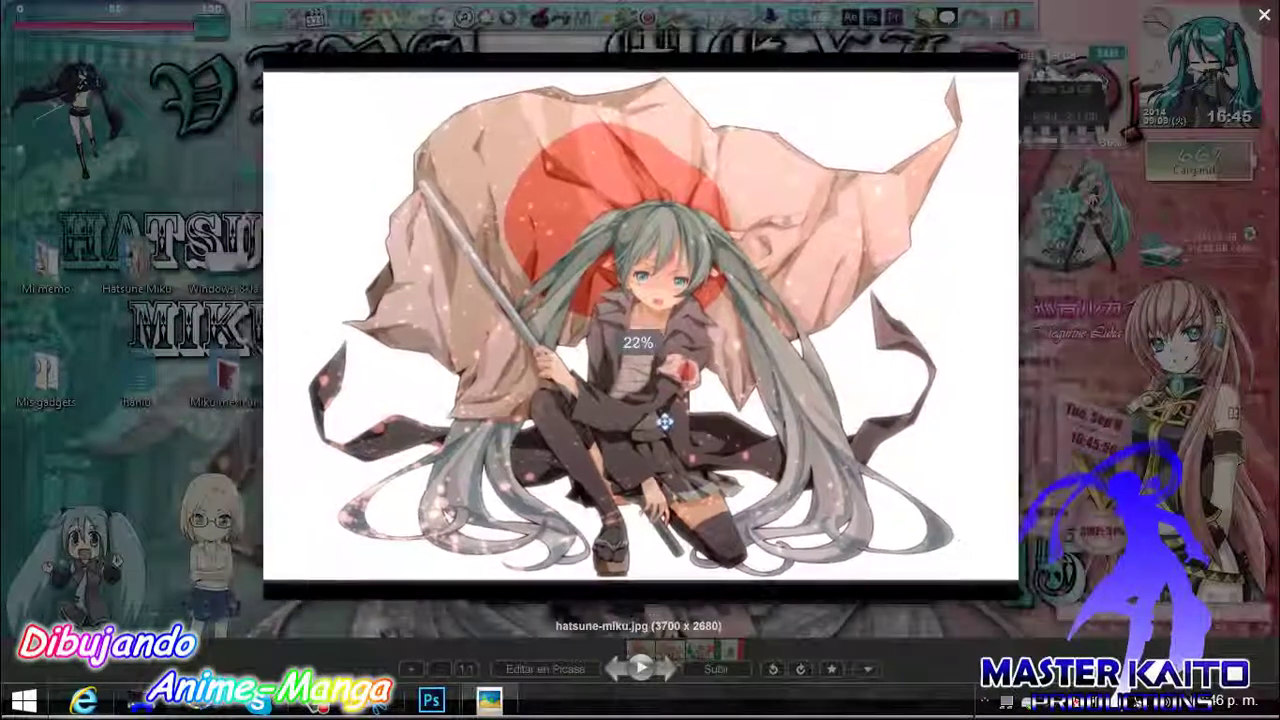
key(Right)
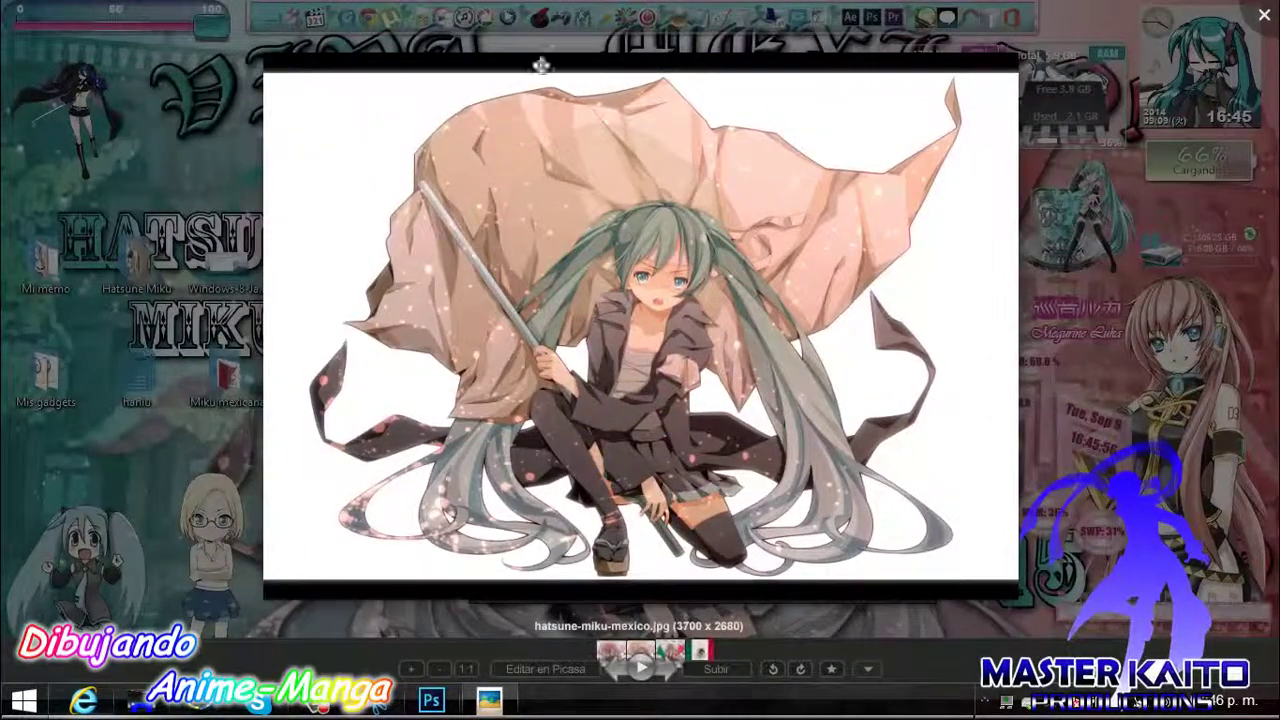
key(Left)
key(Right)
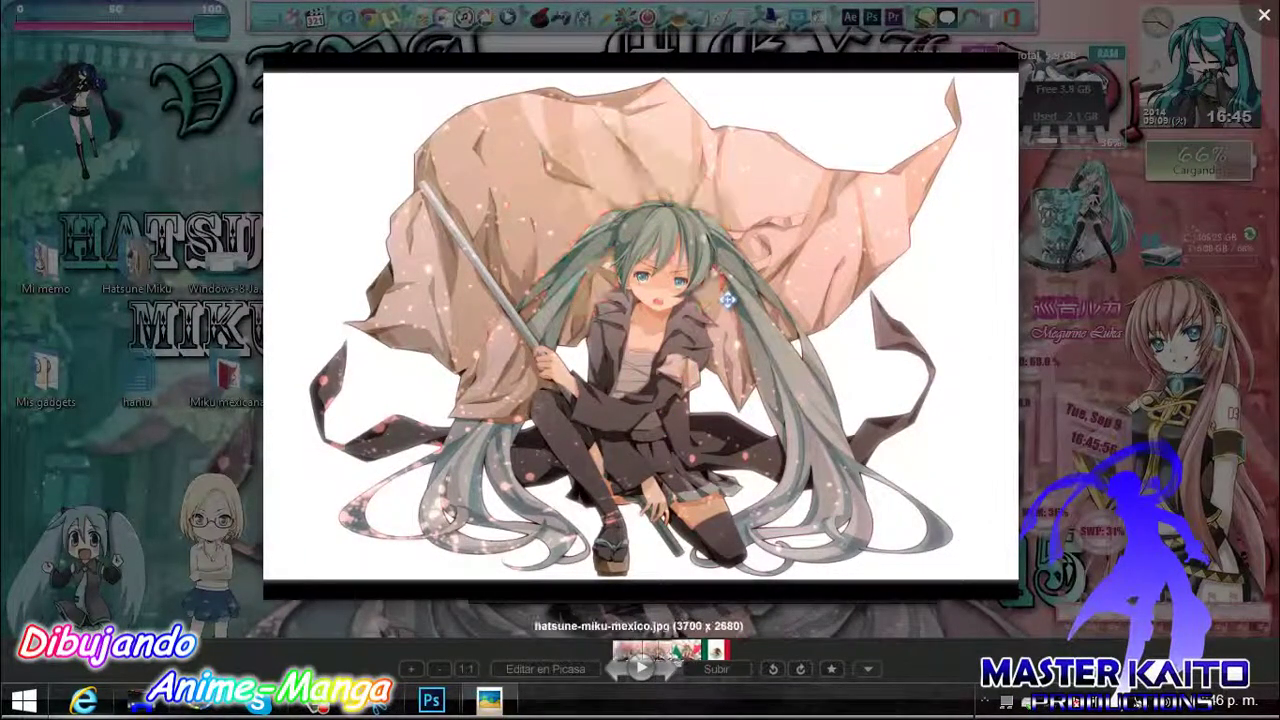
key(Left)
key(Right)
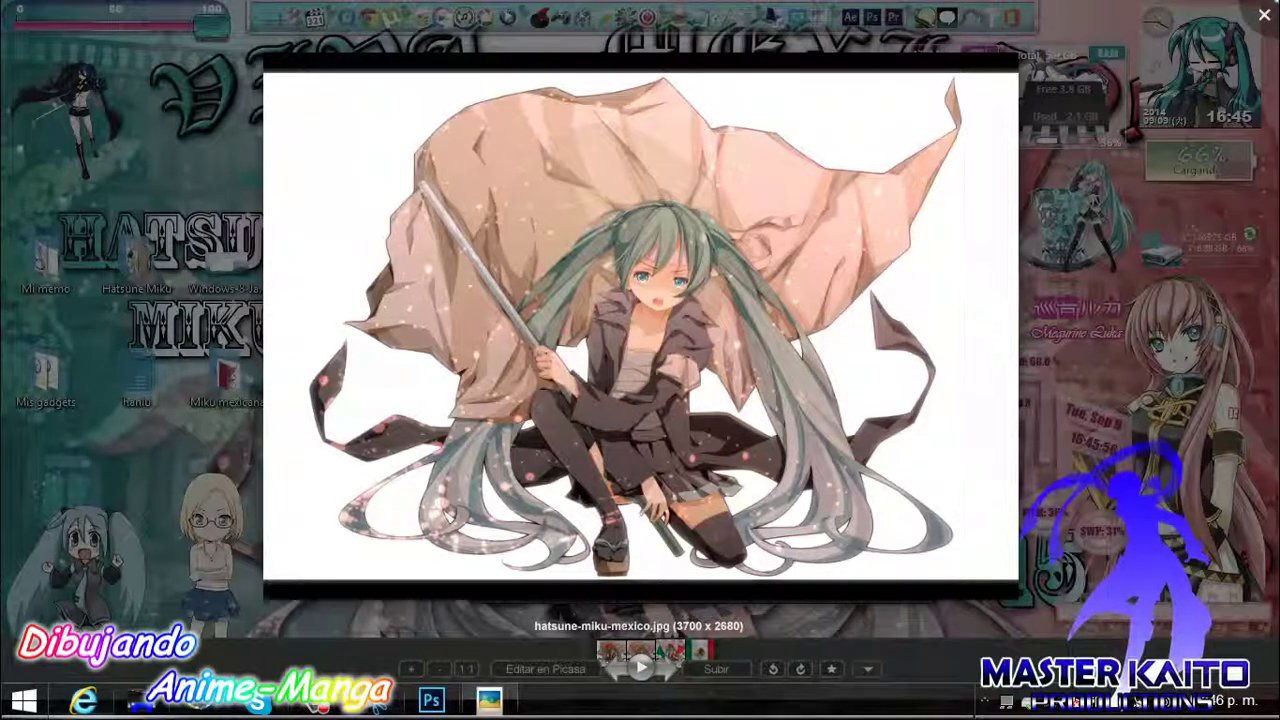
key(Escape)
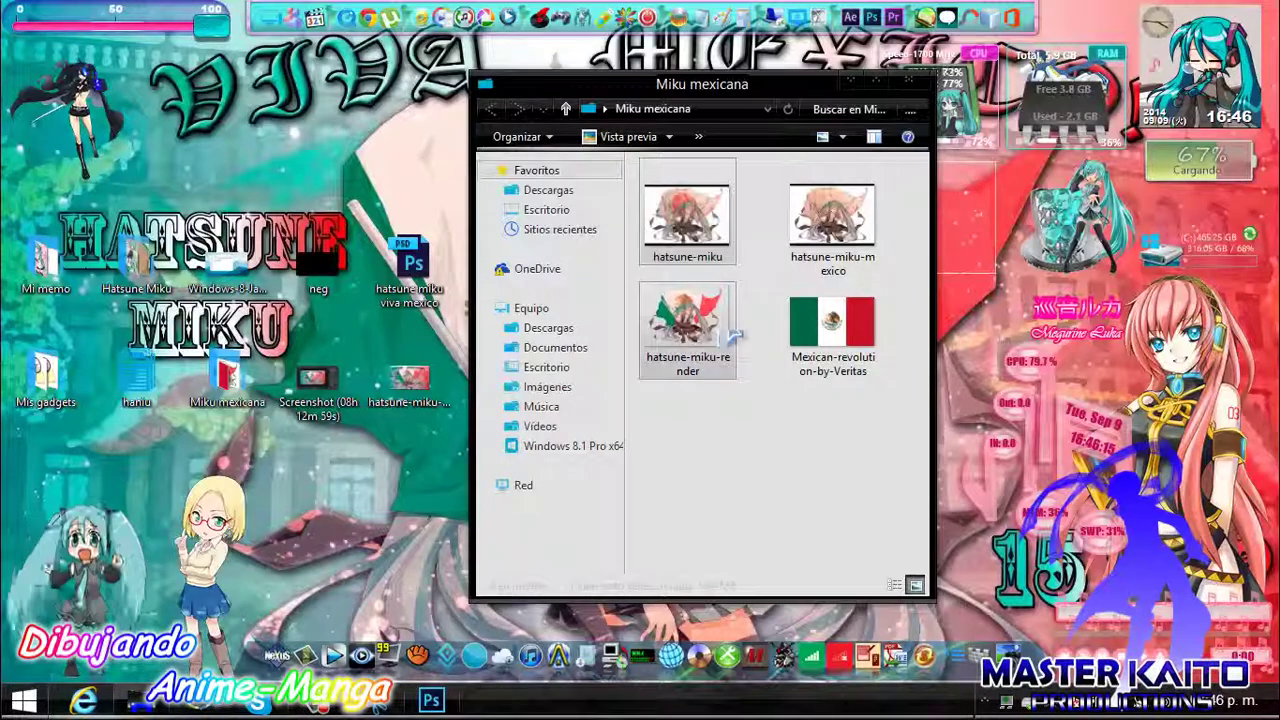
- Open hatsune-miku-mexico.jpg in Photoshop, then preview and close the Mexican flag image
mouse_move(839, 221)
mouse_down()
mouse_move(508, 486)
mouse_move(532, 432)
mouse_up()
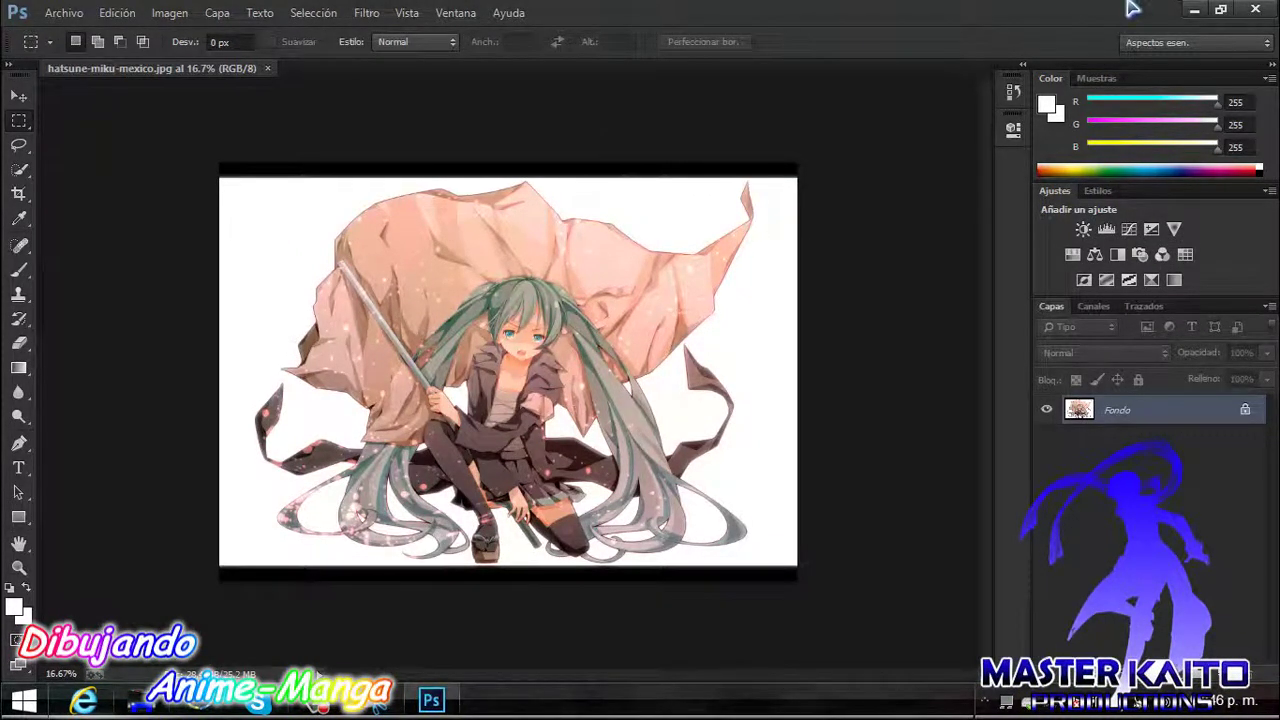
click(1190, 11)
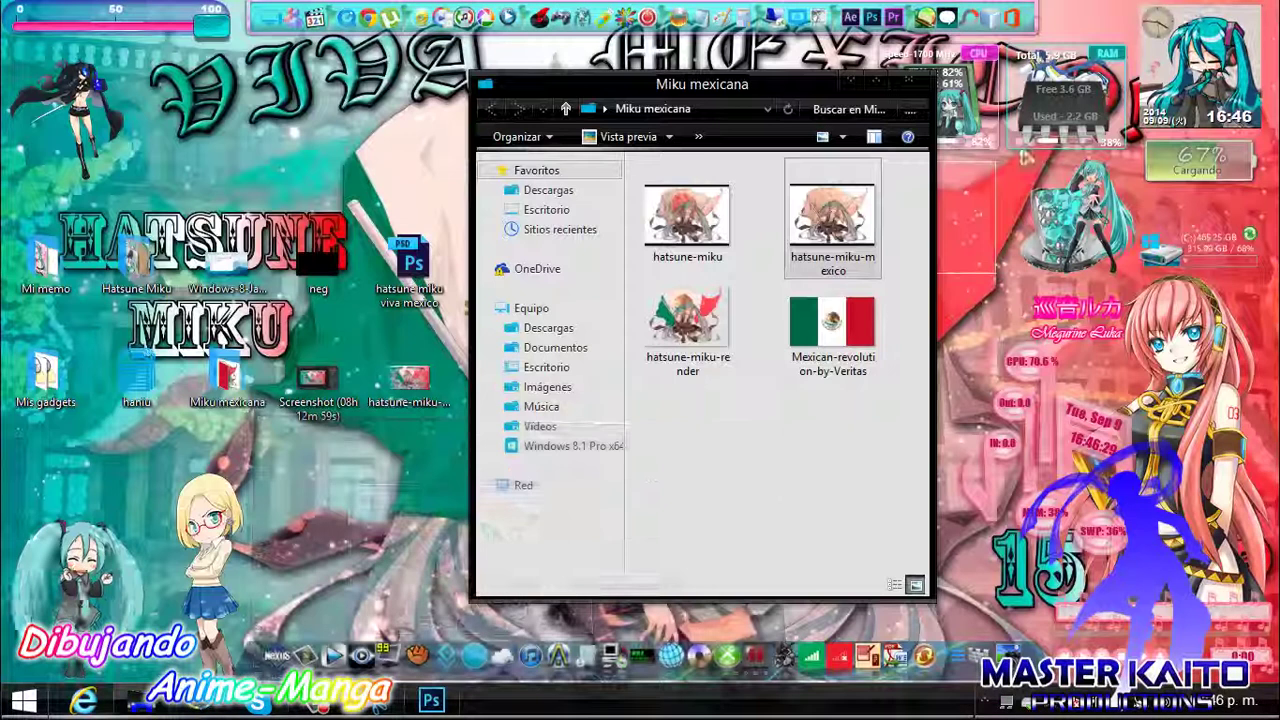
double_click(848, 340)
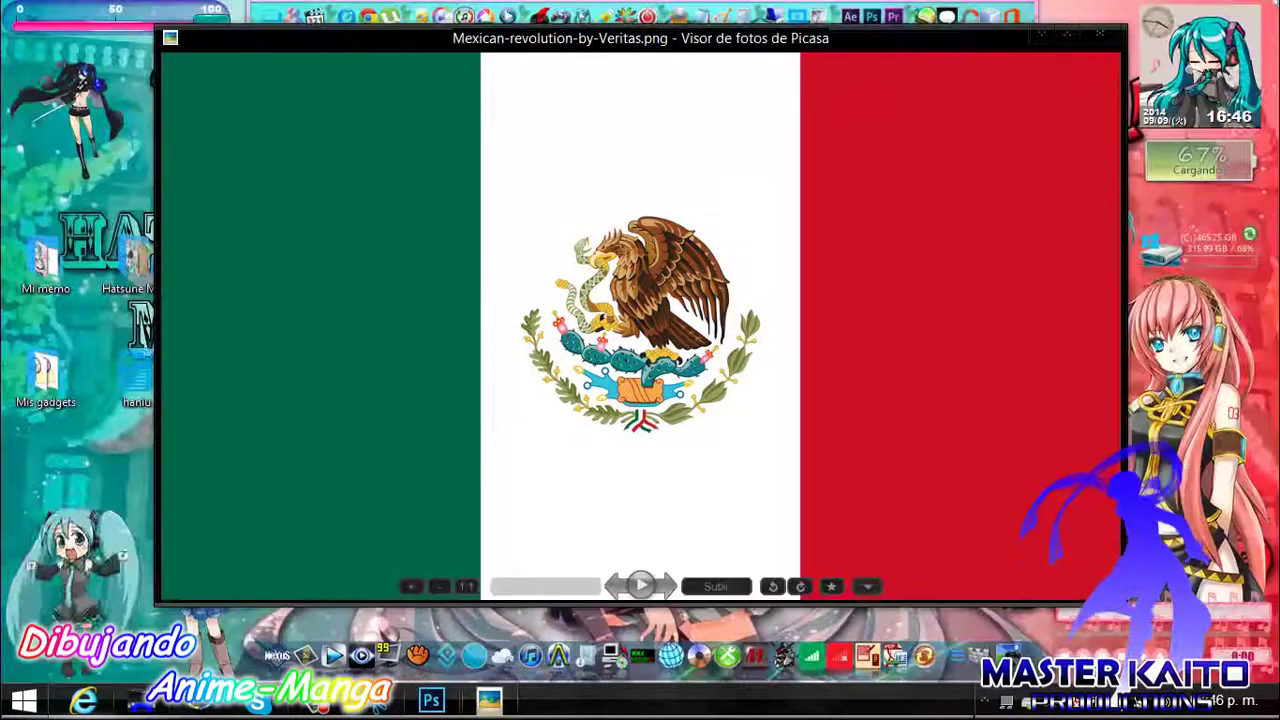
double_click(1117, 42)
click(1113, 38)
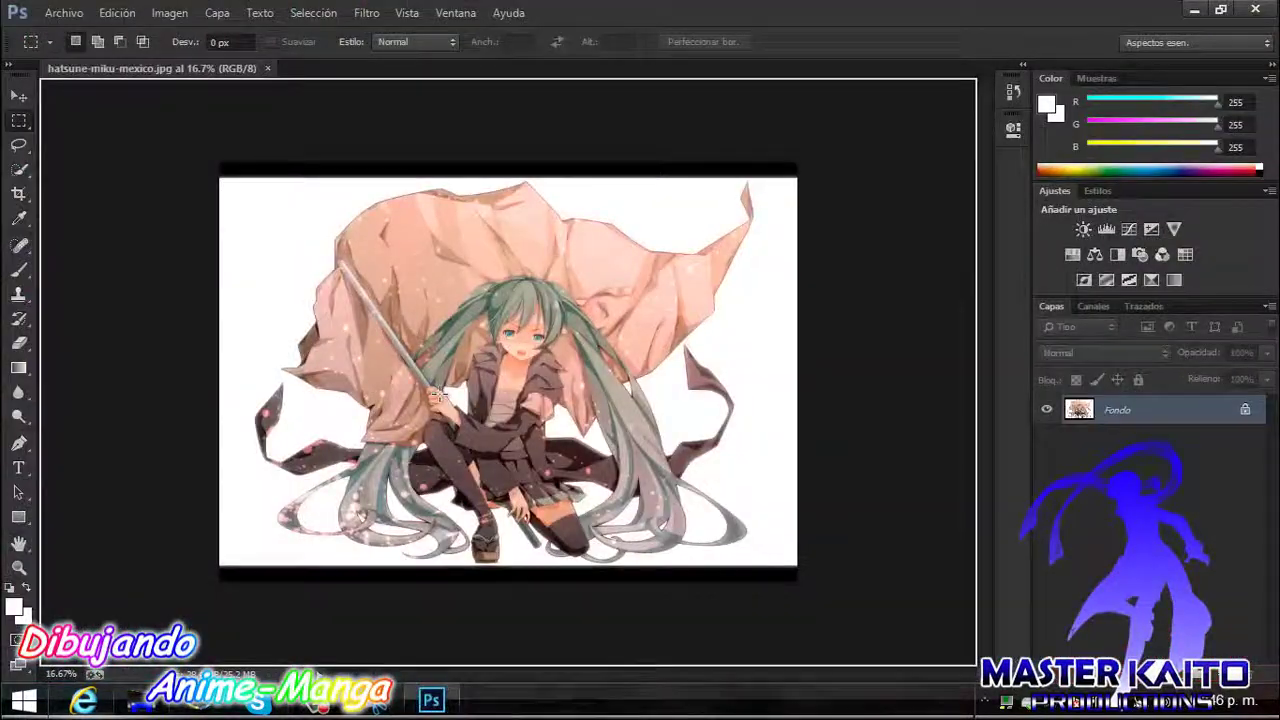
- Place Mexican-revolution-by-Veritas as a layer, scaled about 233% across the canvas top
mouse_move(826, 340)
mouse_down()
mouse_move(445, 400)
mouse_move(626, 269)
mouse_up()
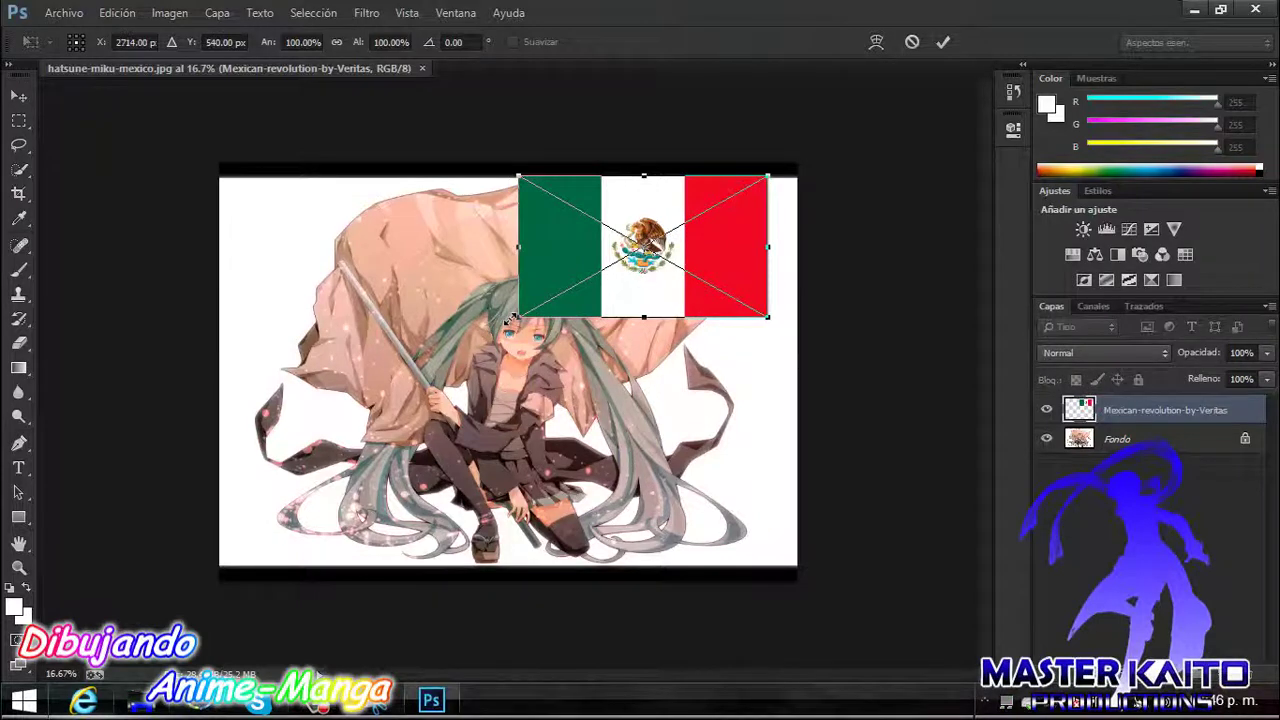
drag(511, 318, 270, 489)
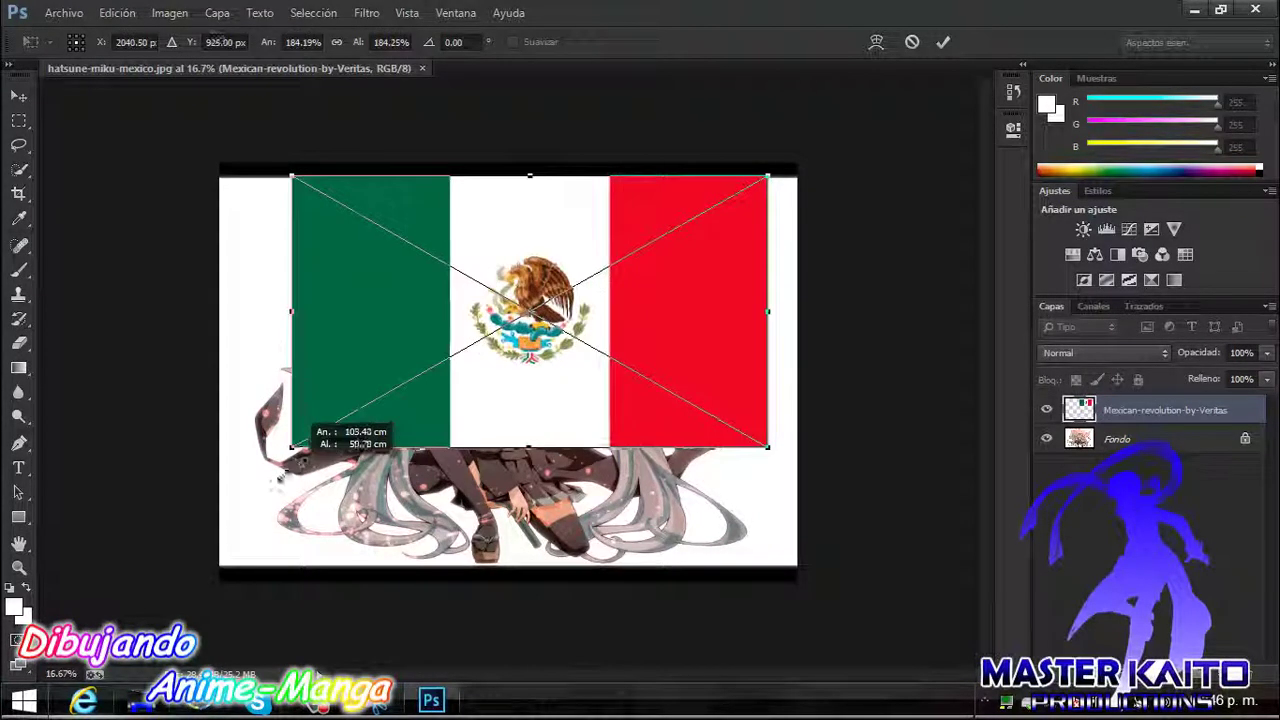
drag(497, 437, 494, 423)
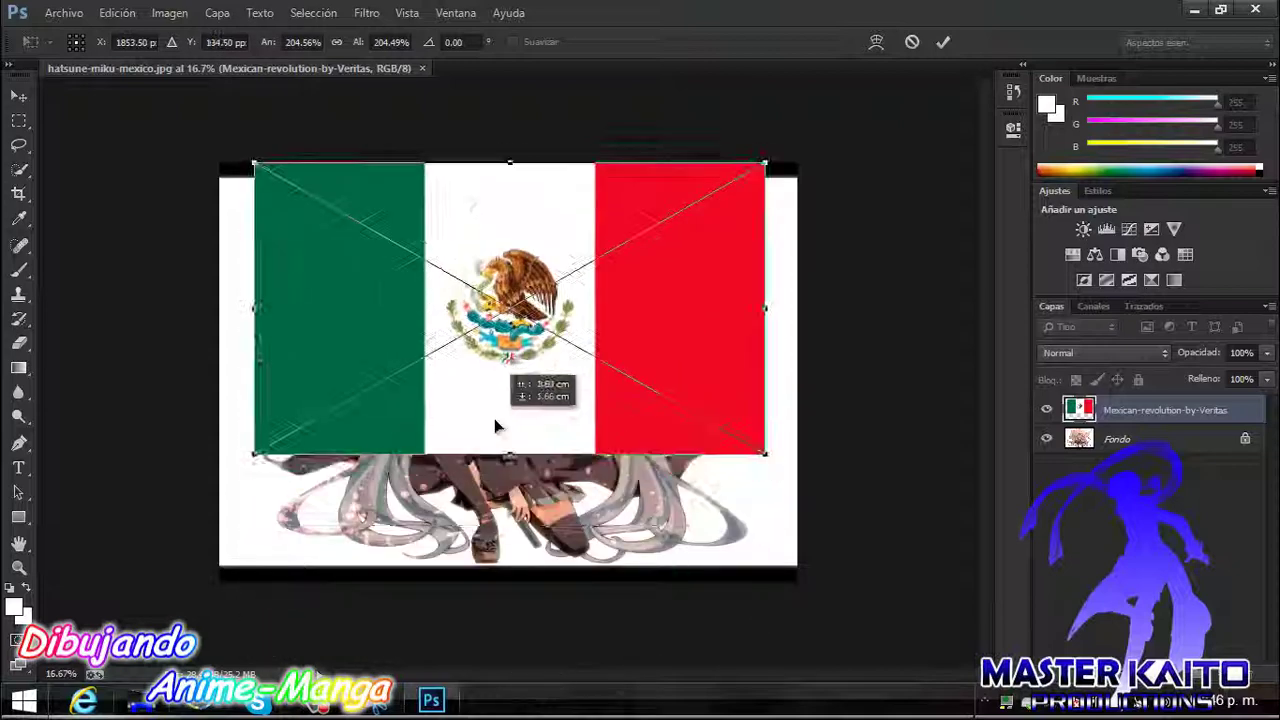
drag(248, 458, 224, 452)
drag(412, 452, 445, 425)
drag(243, 457, 220, 488)
drag(447, 433, 447, 404)
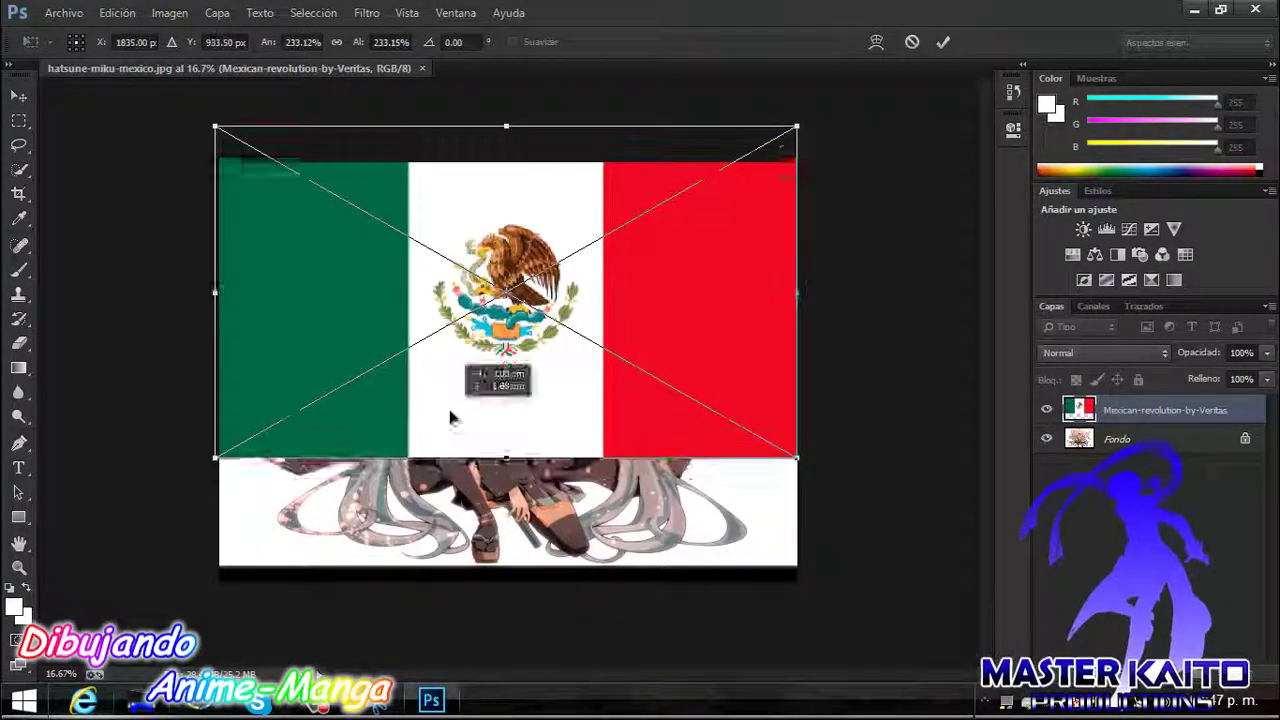
key(Return)
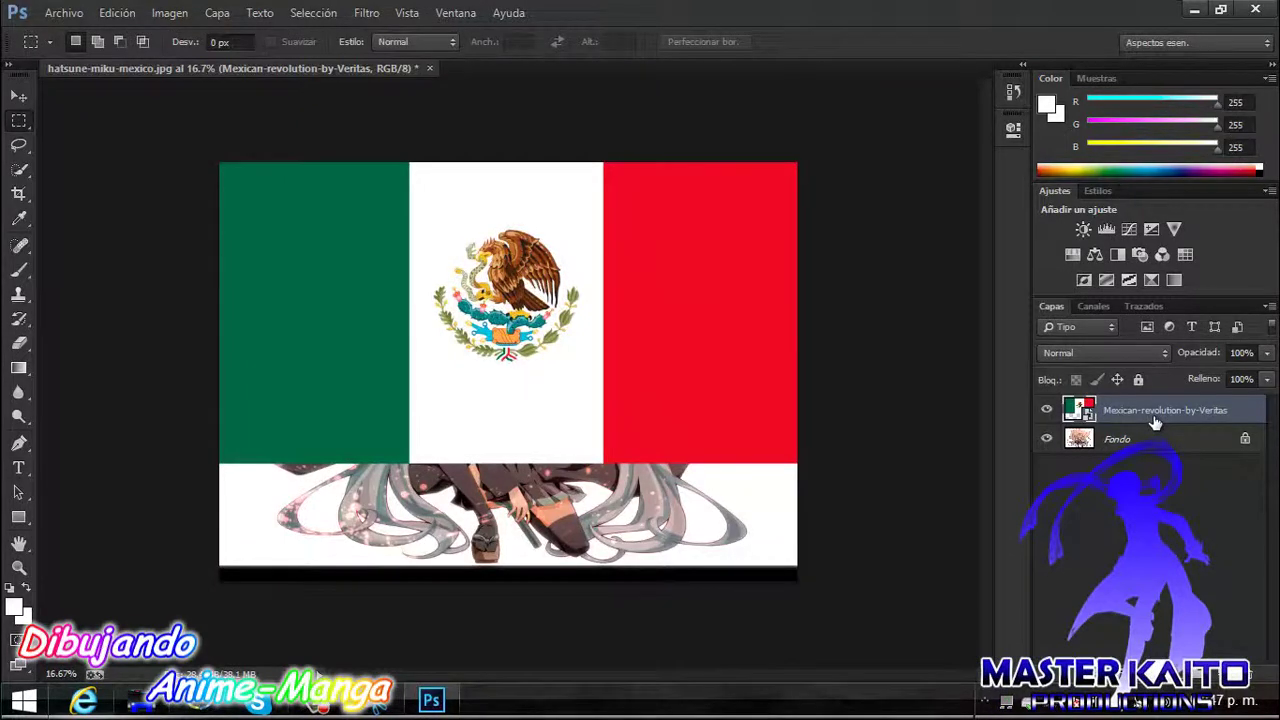
- Set the flag layer's opacity to 65% in its Layer Style blending options
right_click(1155, 422)
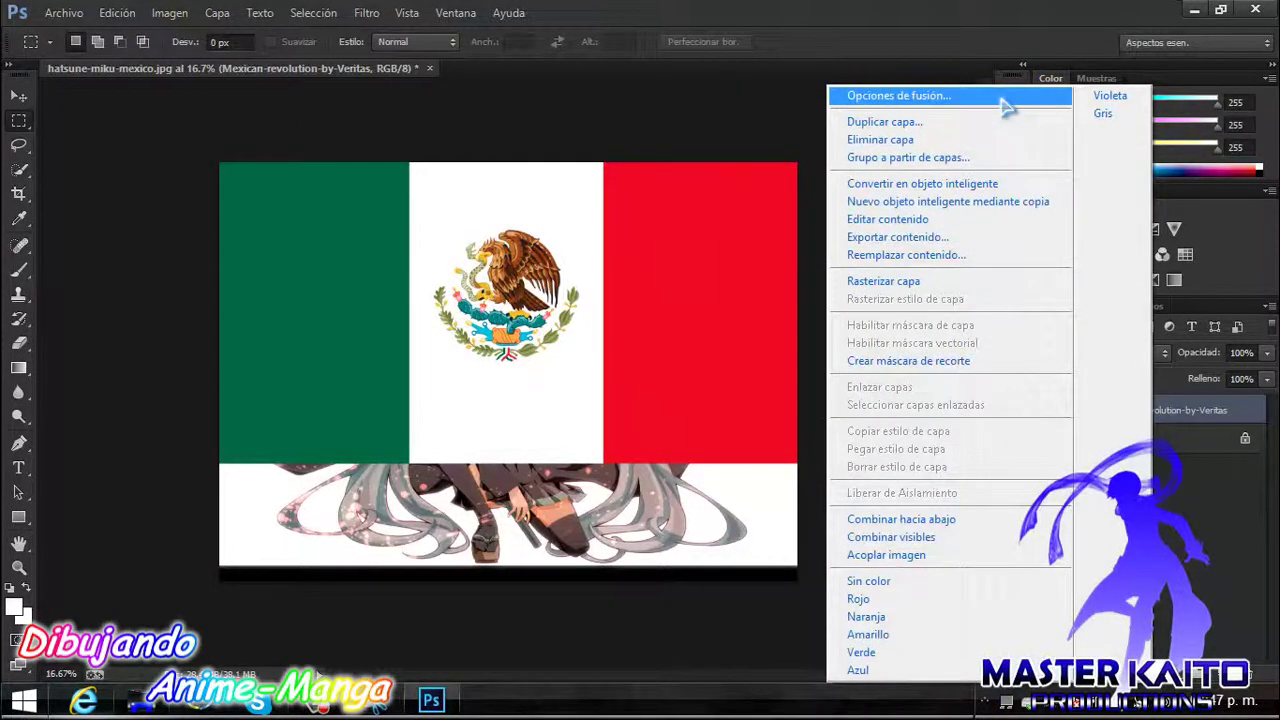
click(1001, 97)
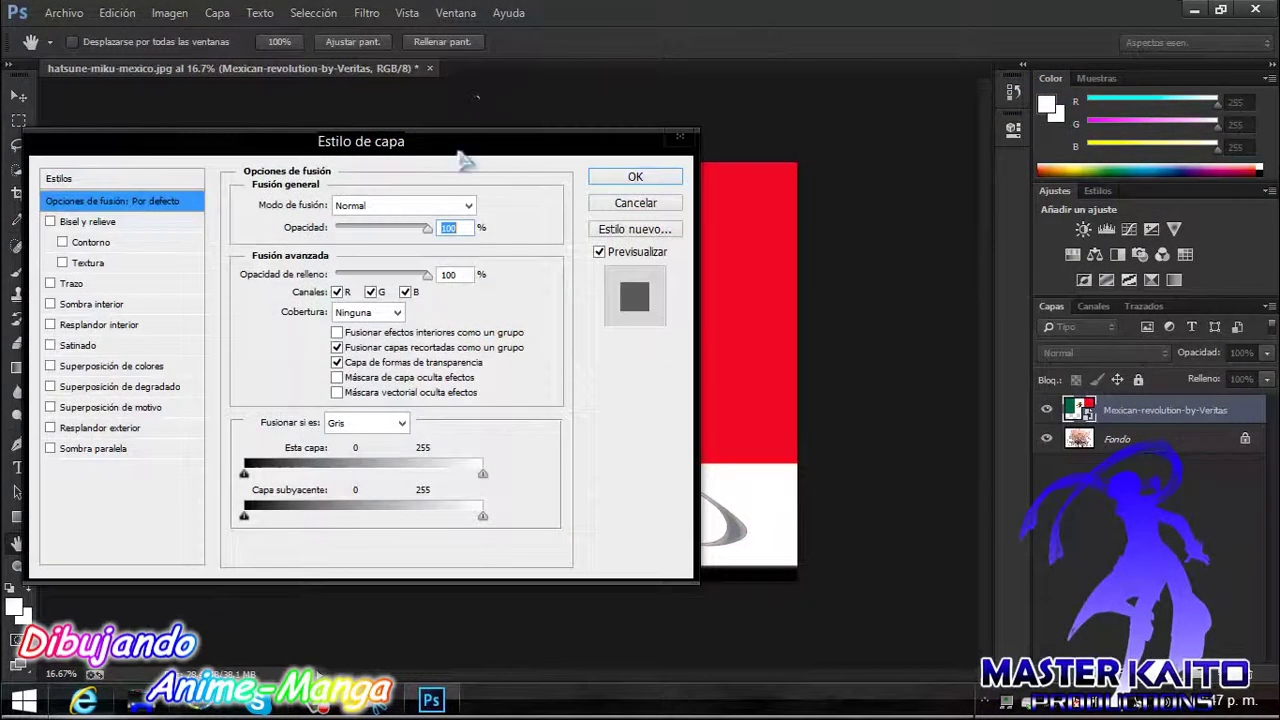
drag(462, 152, 1130, 239)
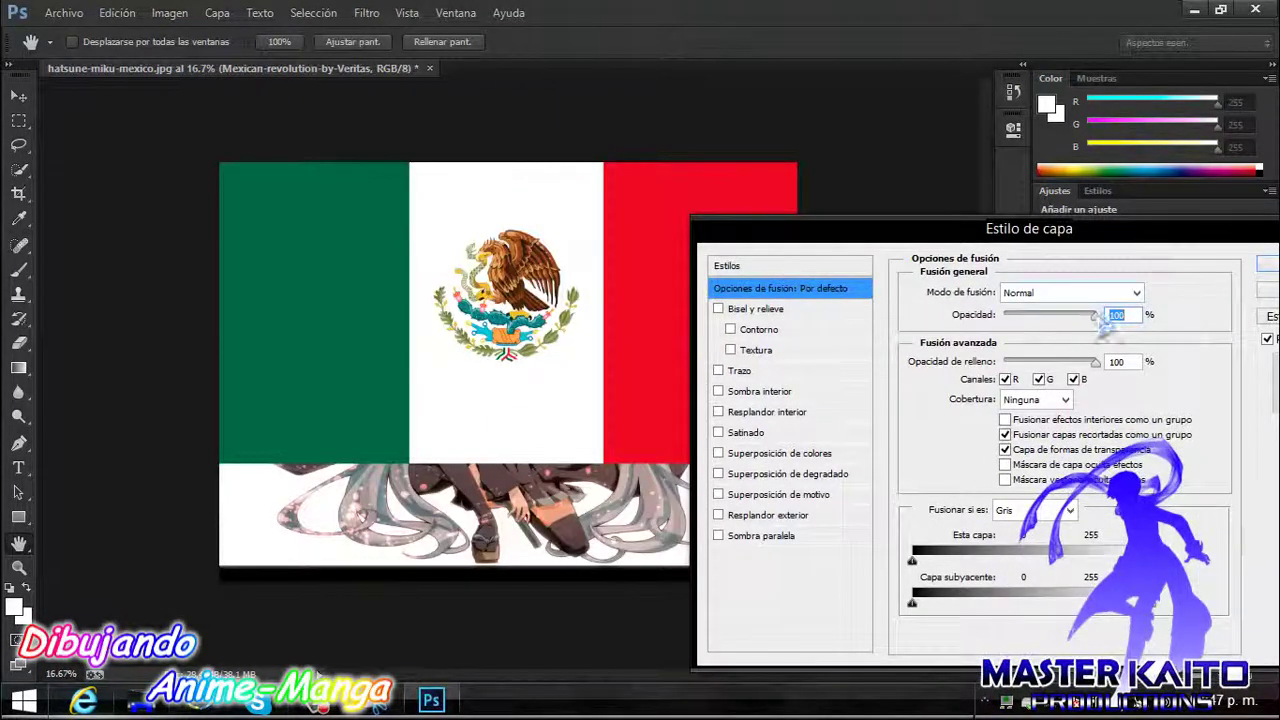
mouse_move(1100, 313)
mouse_down()
mouse_move(1067, 323)
mouse_move(1074, 334)
mouse_up()
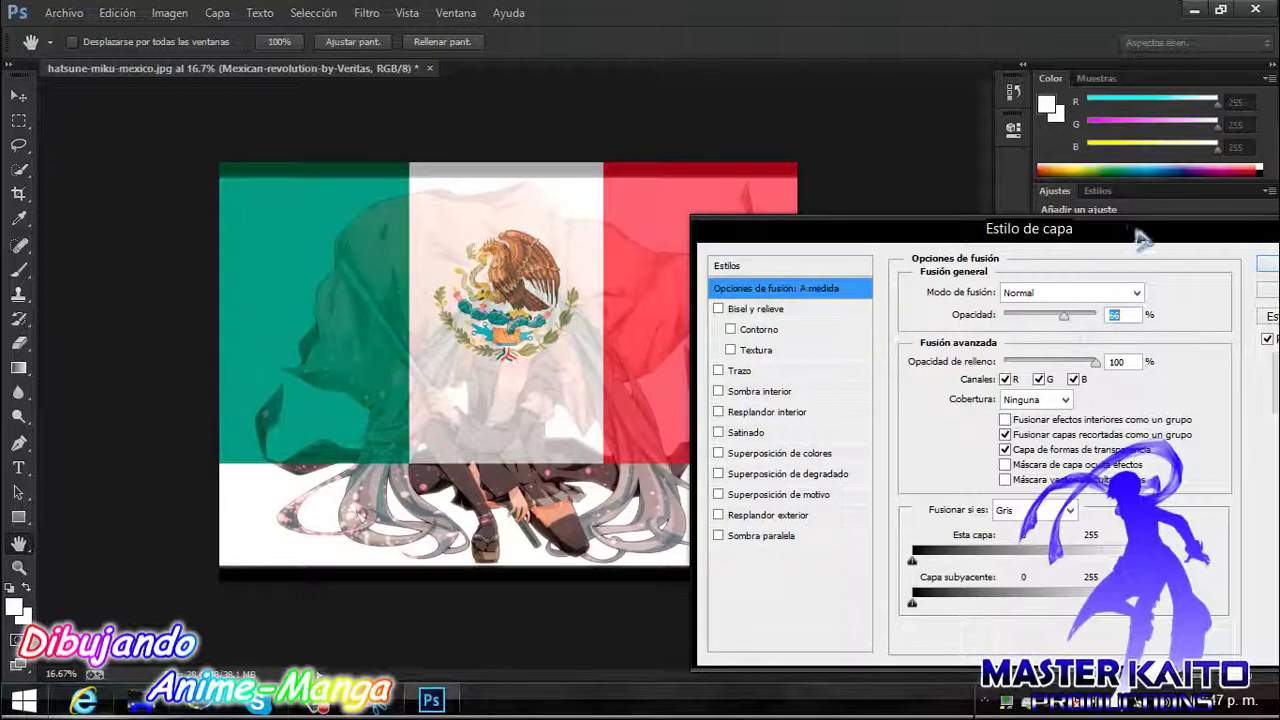
drag(1134, 237, 848, 170)
click(976, 198)
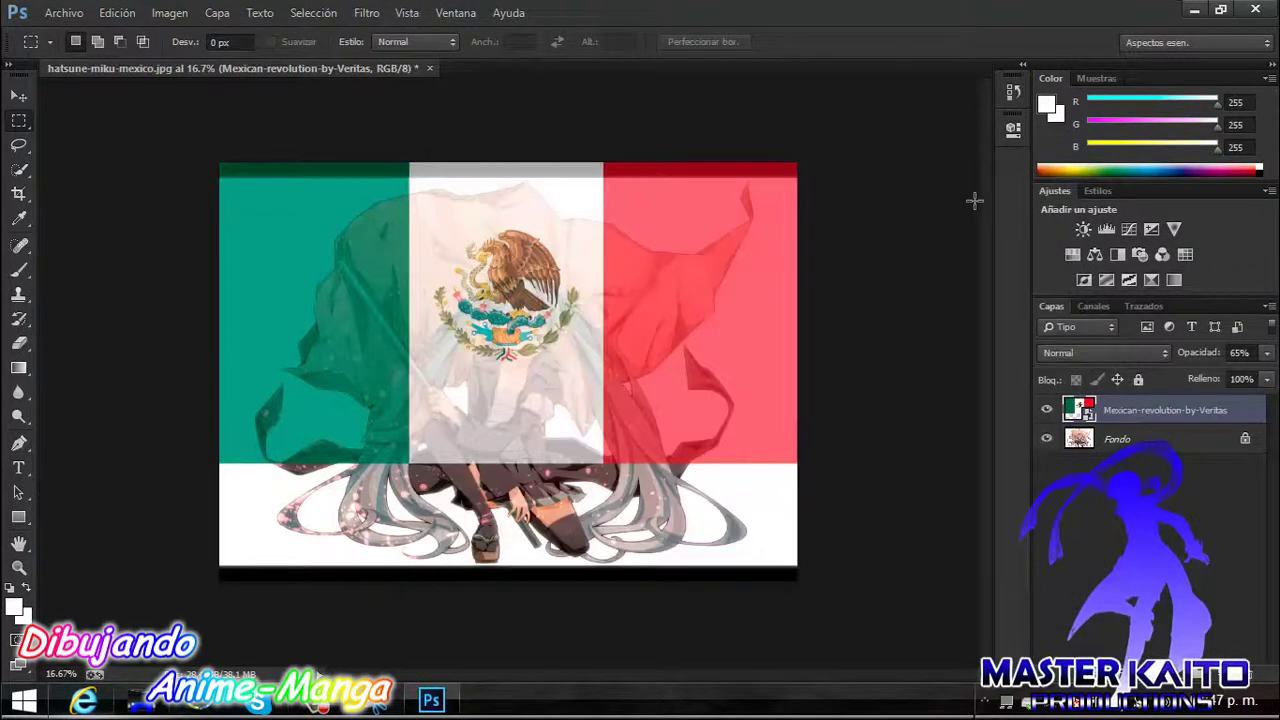
- Start a Puppet Warp on the flag, zoom in, and pin and bend the red stripe
click(121, 17)
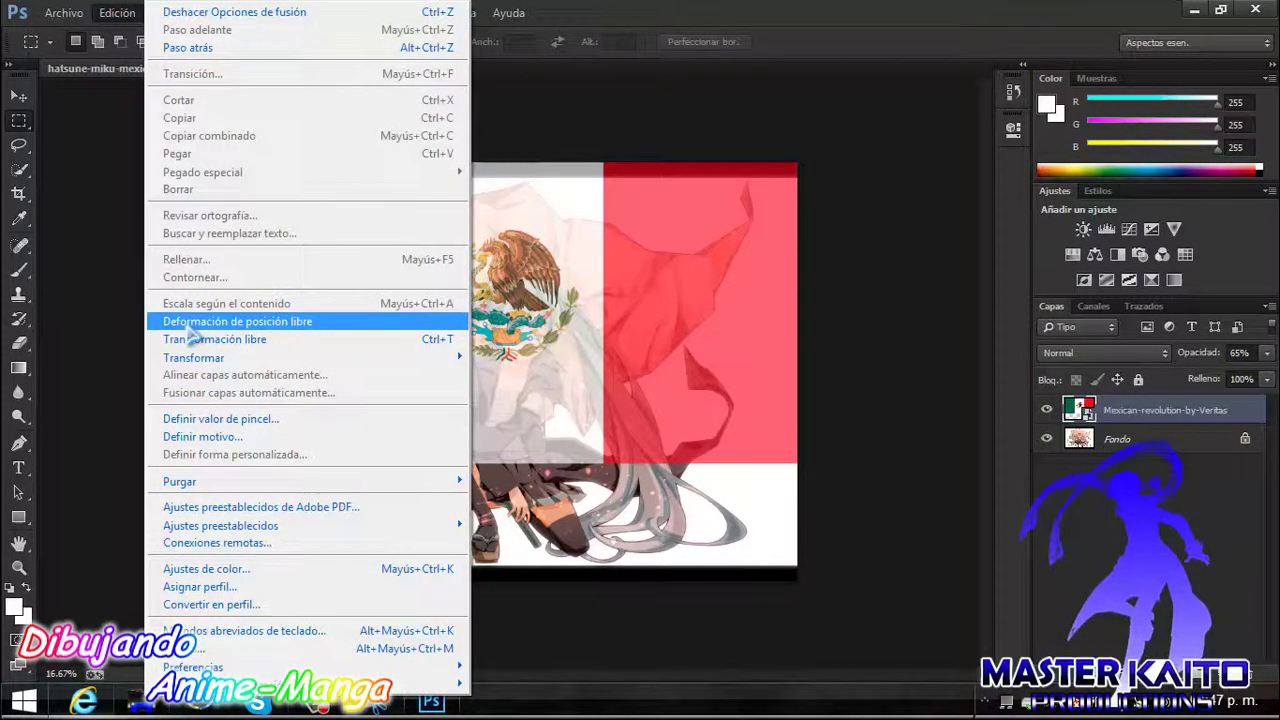
click(188, 324)
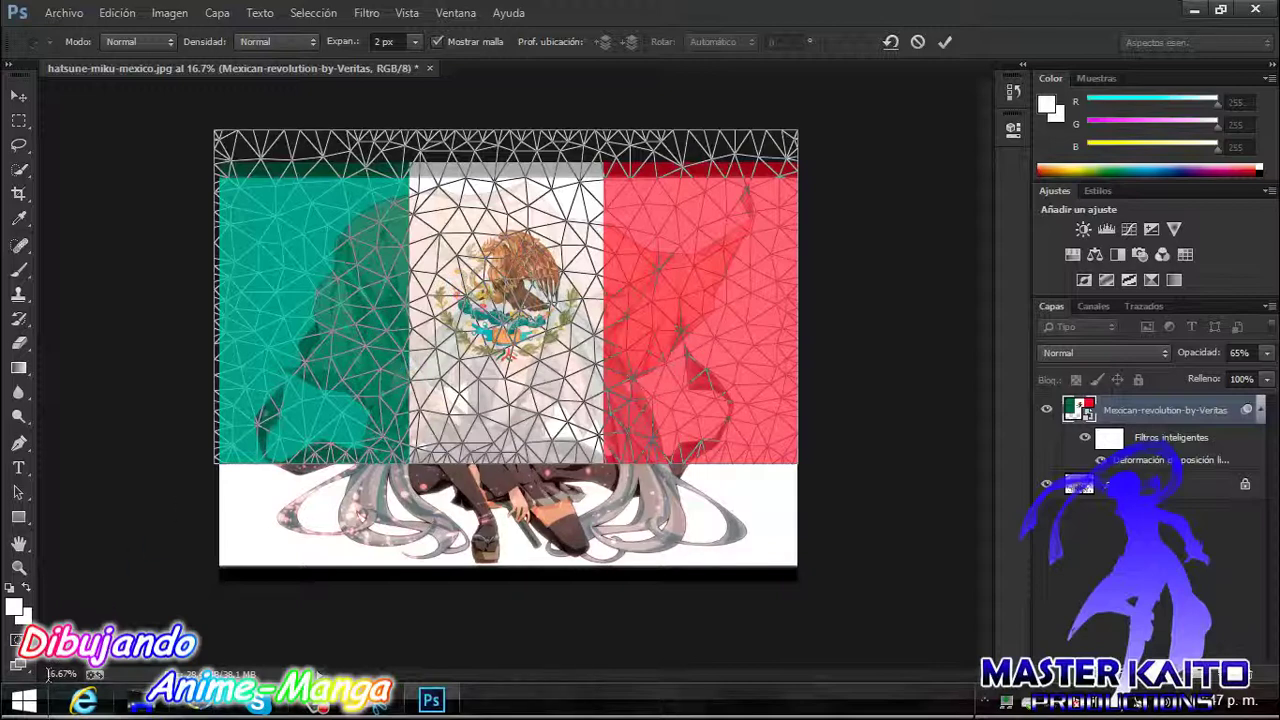
key(ctrl+plus)
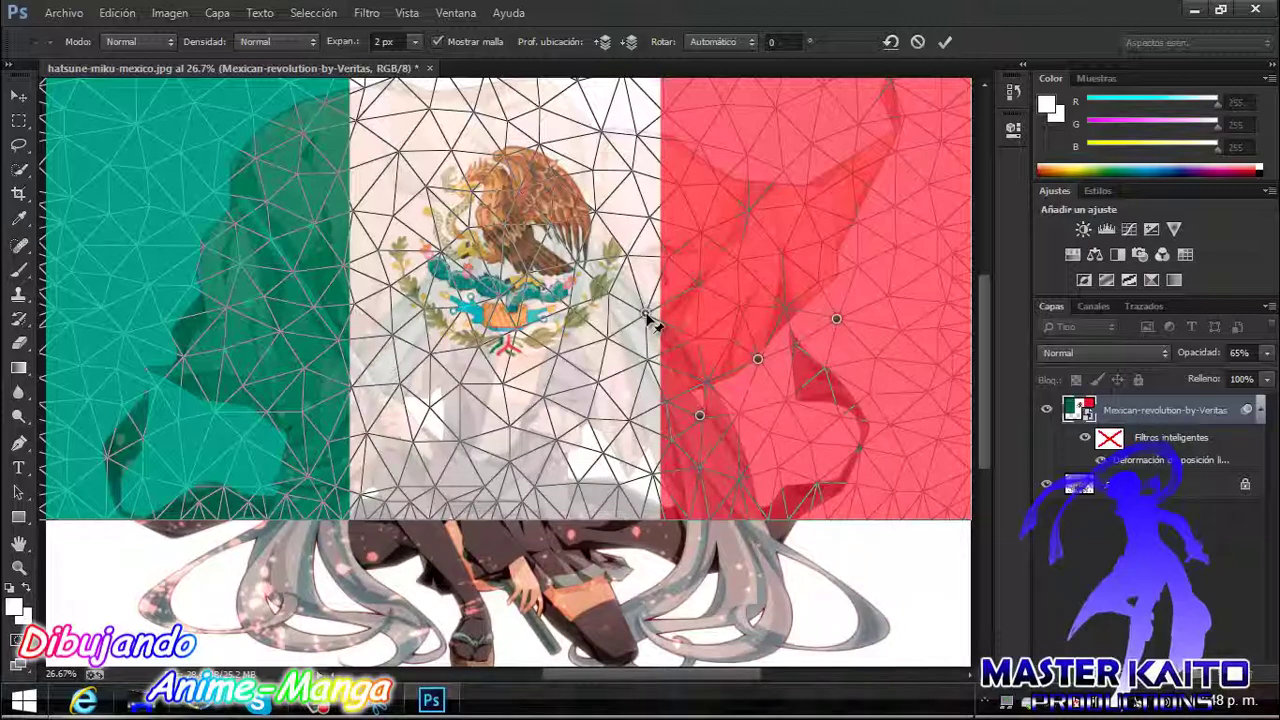
click(645, 320)
click(716, 298)
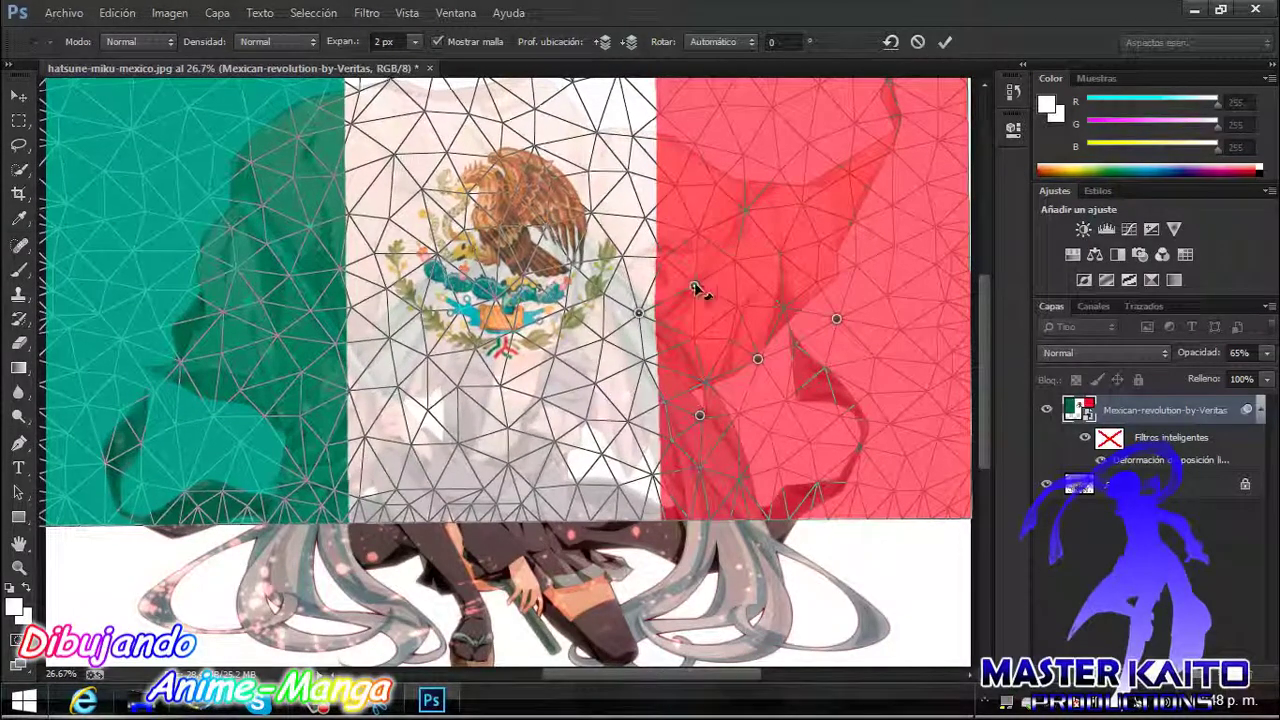
drag(716, 298, 705, 196)
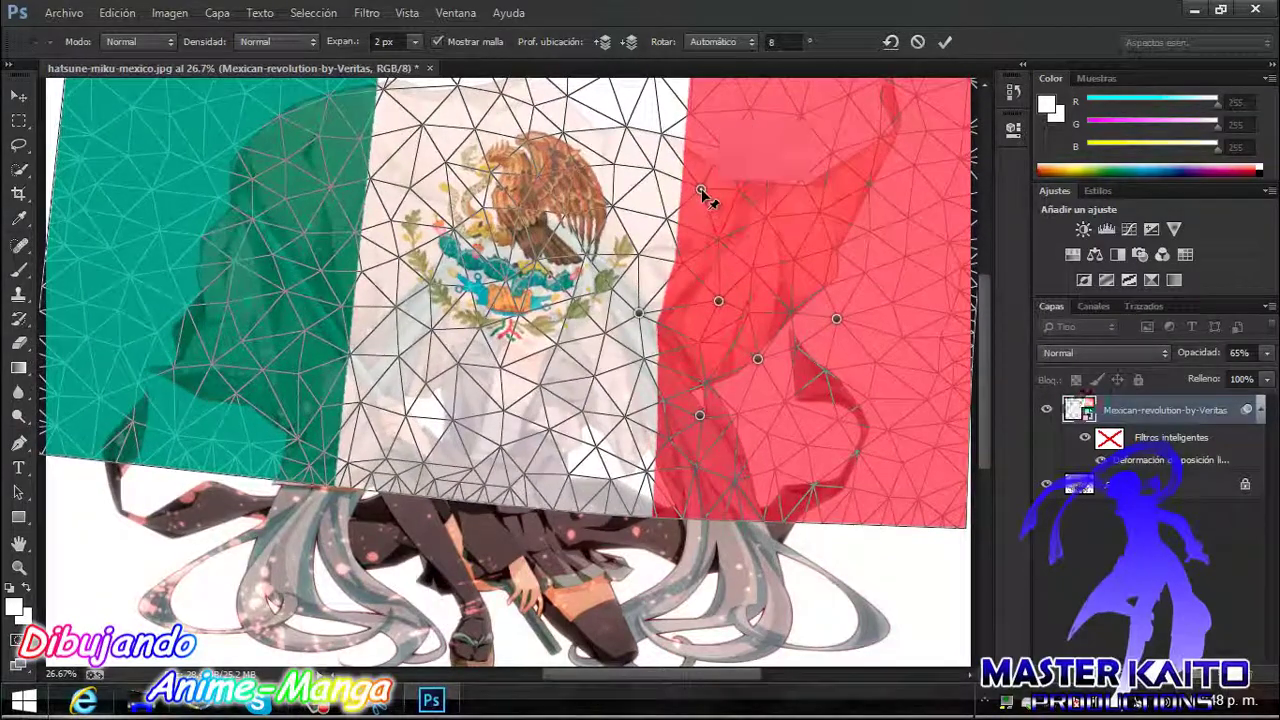
mouse_move(776, 155)
mouse_down()
mouse_move(760, 175)
mouse_move(818, 188)
mouse_up()
click(822, 146)
- Drag pins to lift the white stripe, shift the green stripe, and warp the flag's edges
drag(663, 143, 653, 121)
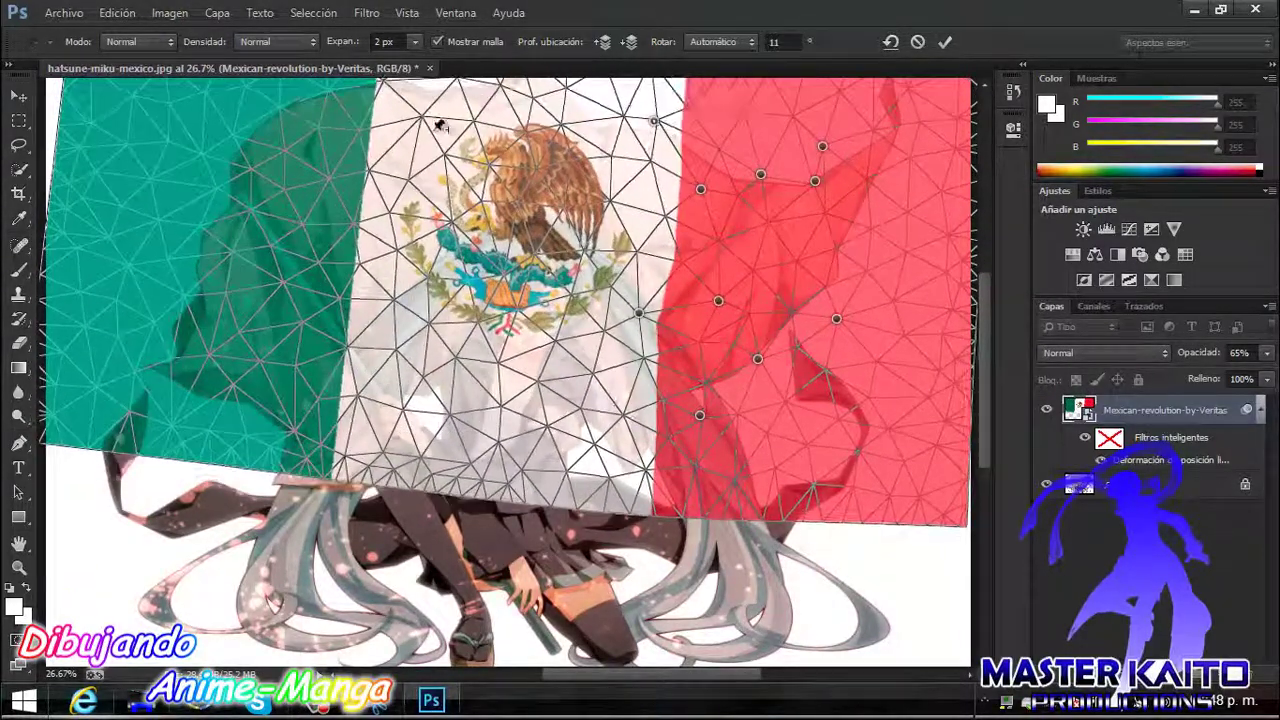
drag(422, 120, 398, 115)
drag(461, 353, 446, 366)
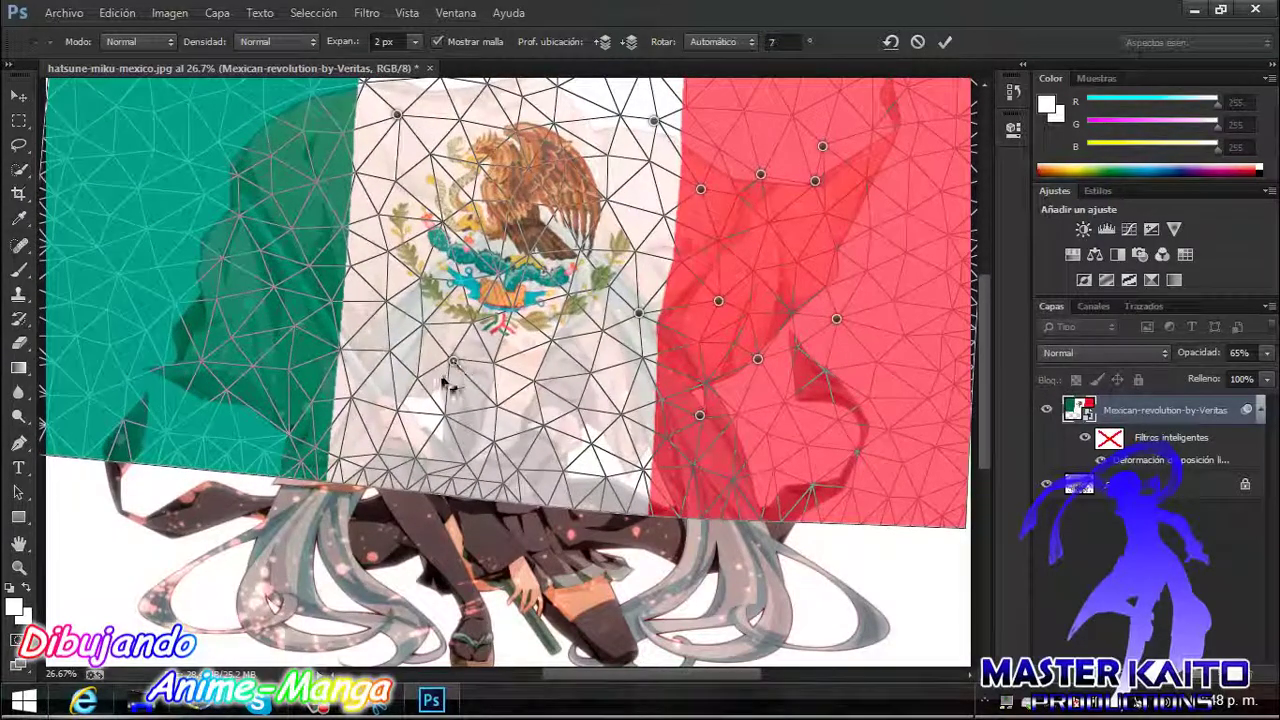
click(578, 347)
drag(691, 257, 699, 268)
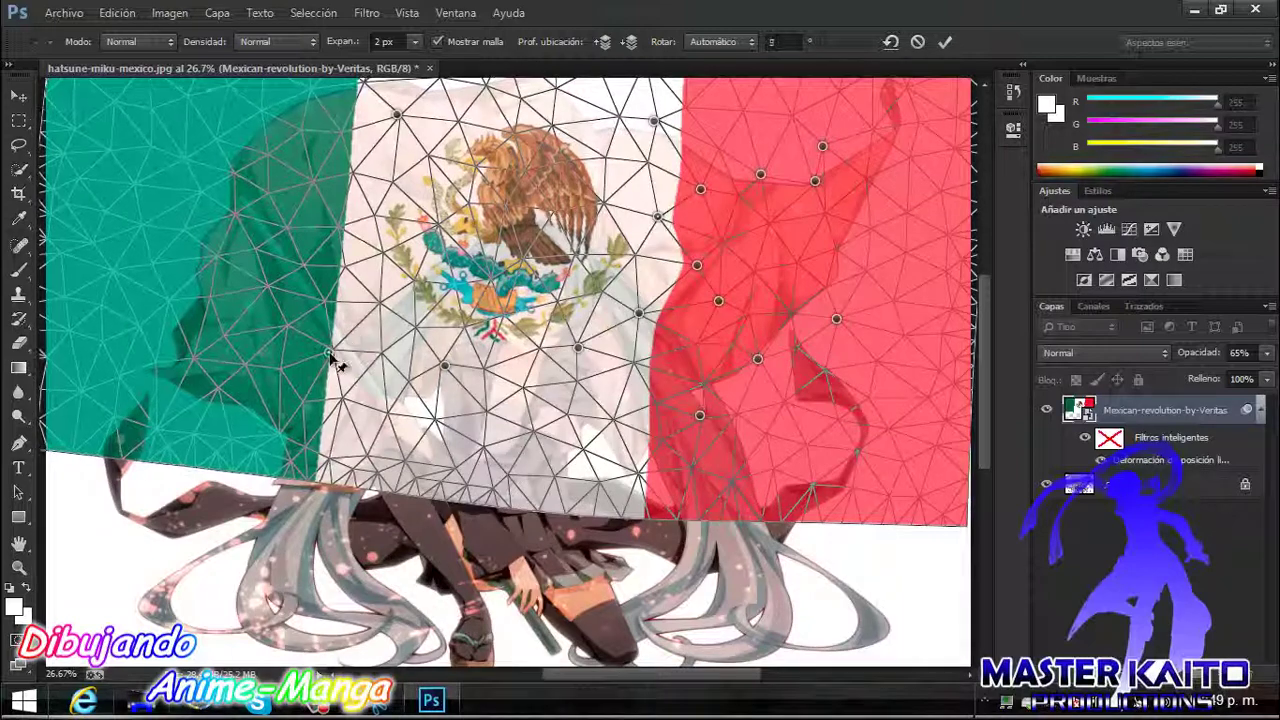
drag(364, 398, 397, 393)
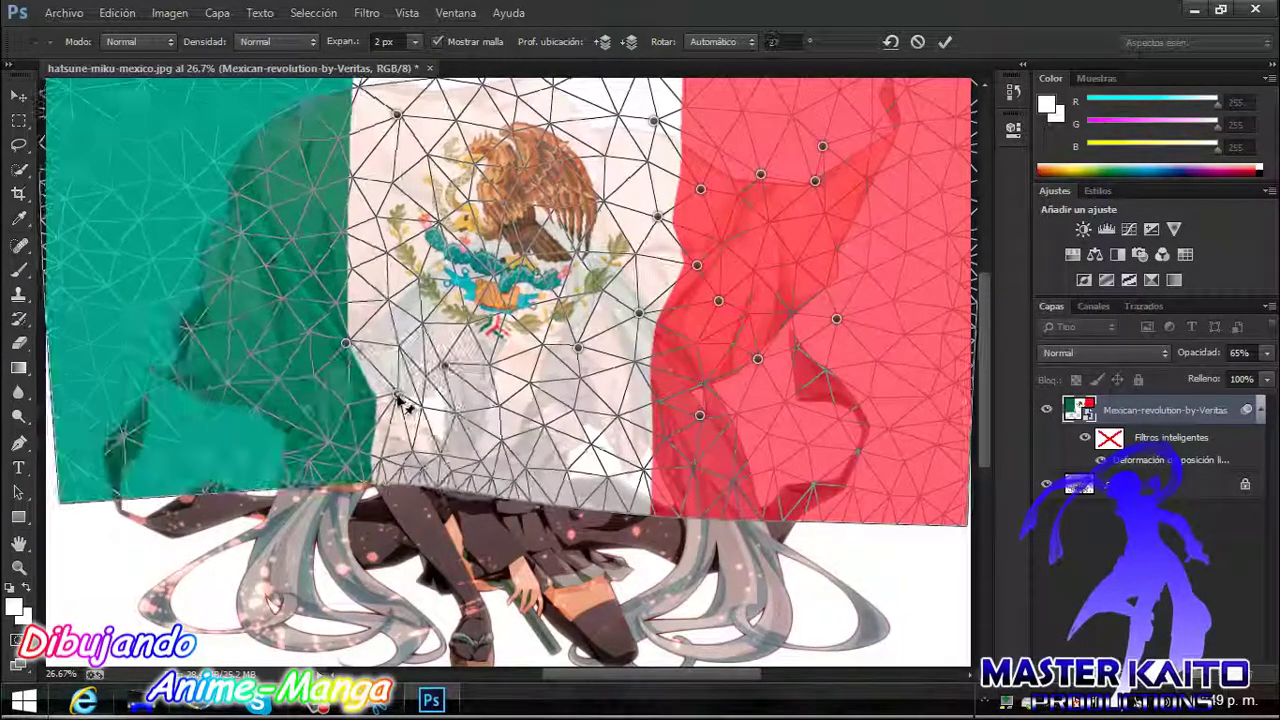
mouse_move(400, 460)
mouse_down()
mouse_move(403, 478)
mouse_move(410, 394)
mouse_up()
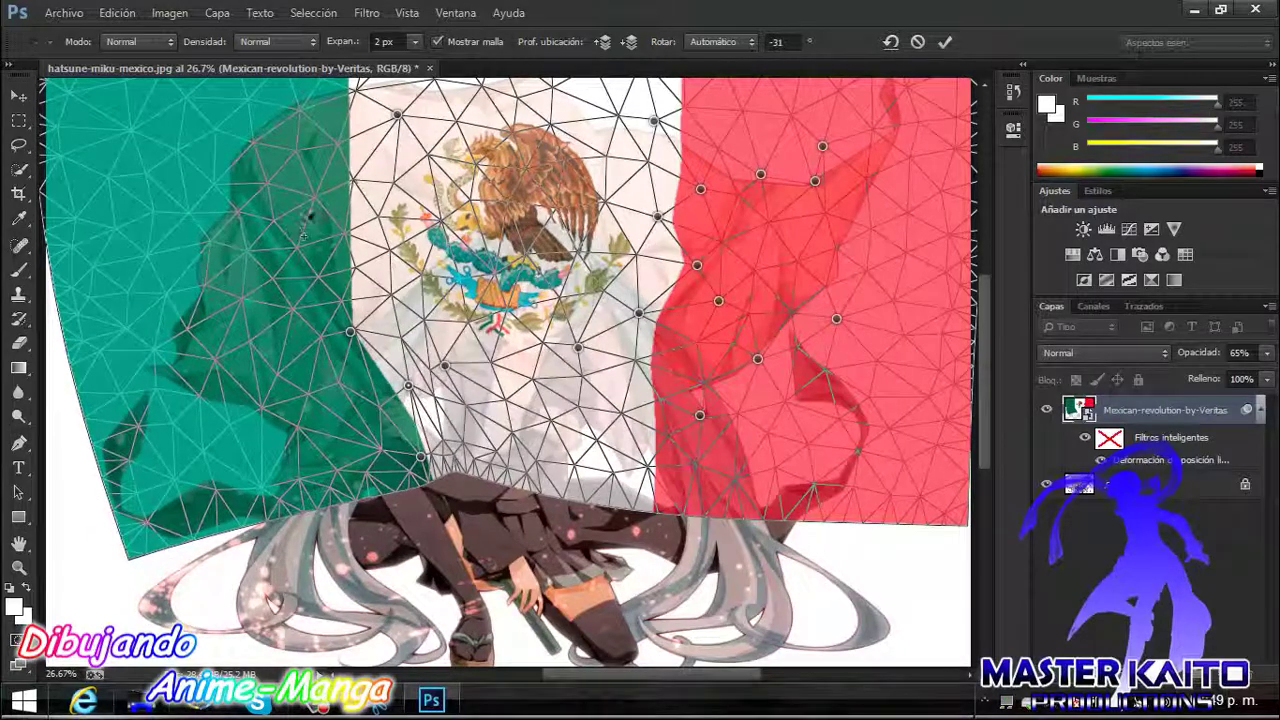
click(338, 186)
drag(355, 86, 365, 96)
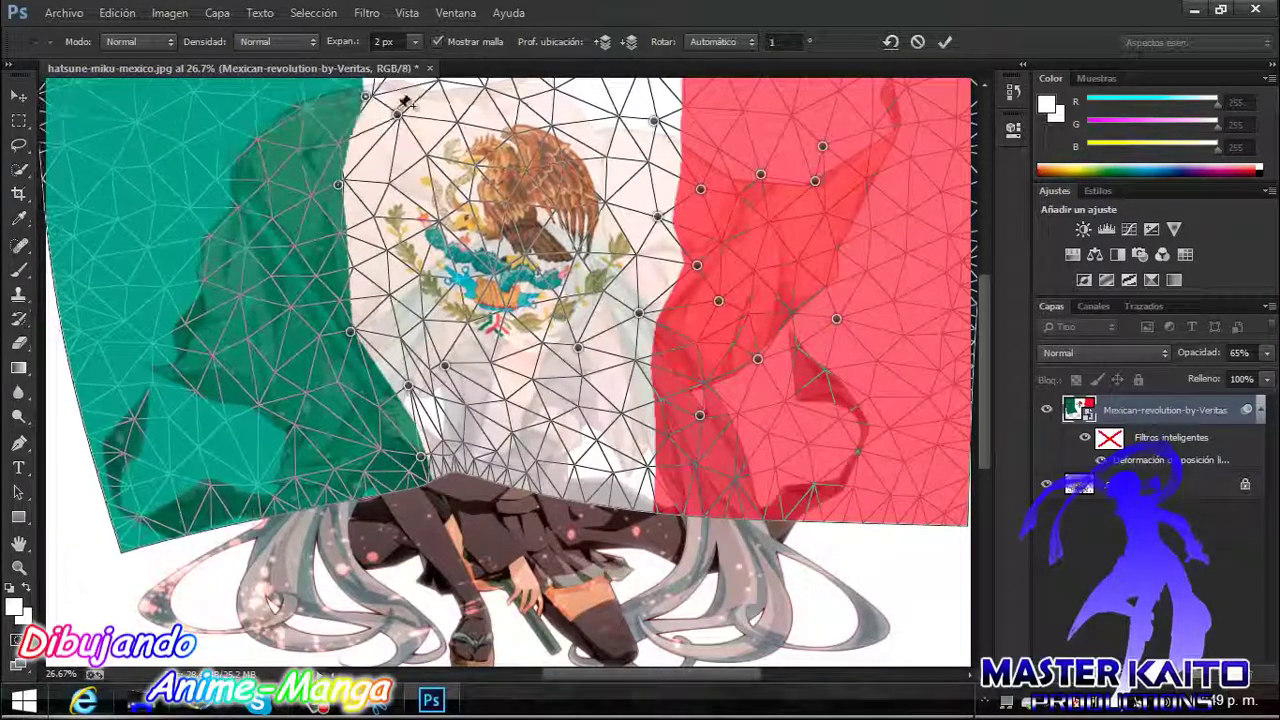
click(534, 382)
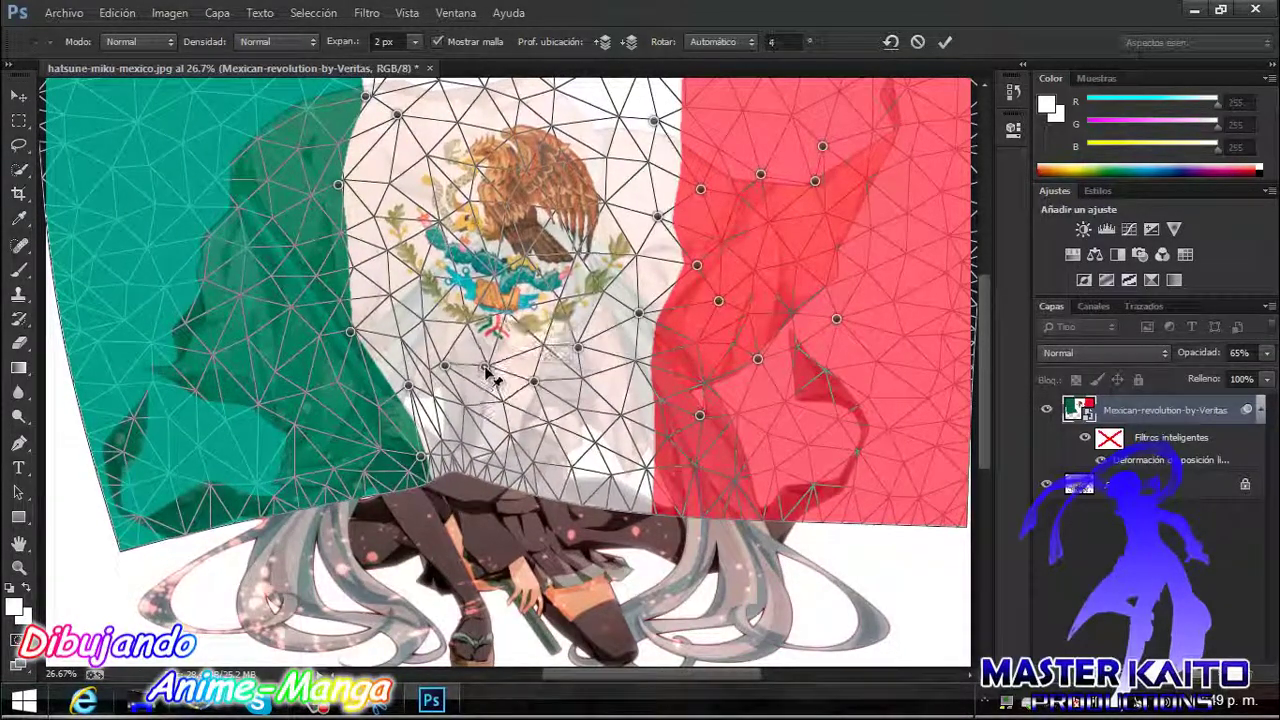
- Lift the flag's top into a wave, add final pins, and apply the Puppet Warp
scroll(492, 300, up, 3)
drag(560, 196, 569, 165)
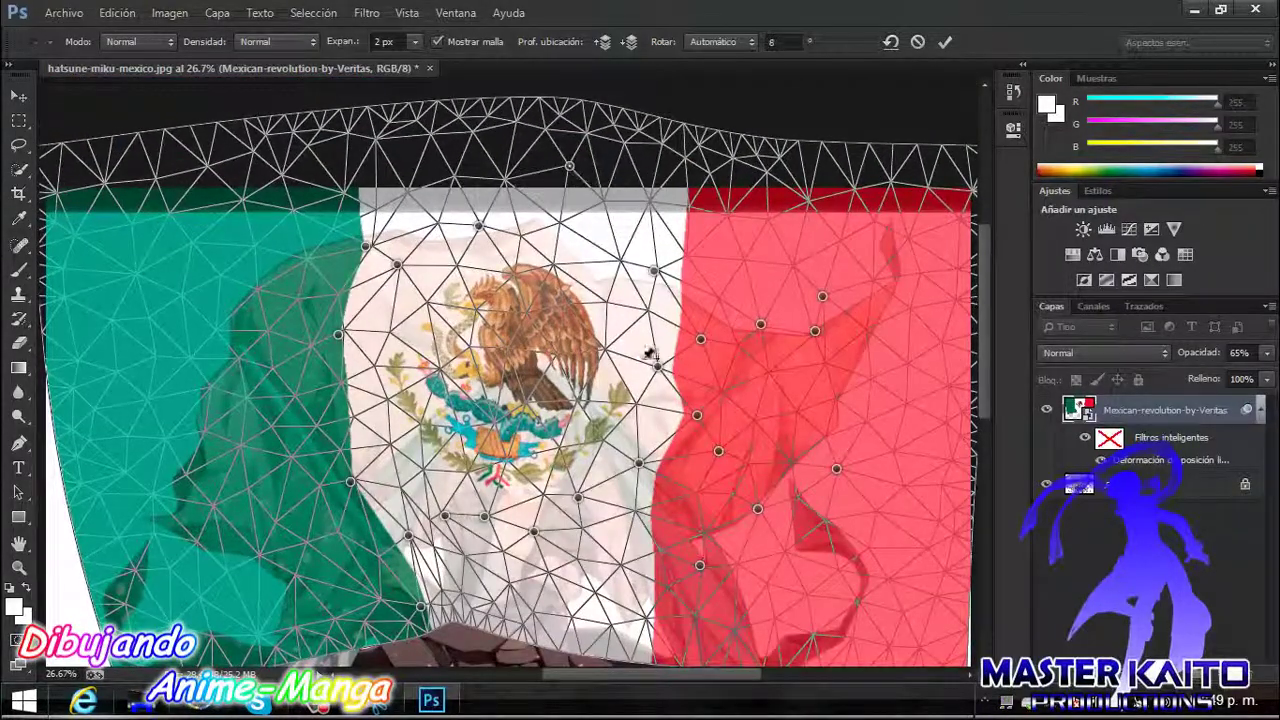
click(375, 449)
click(386, 327)
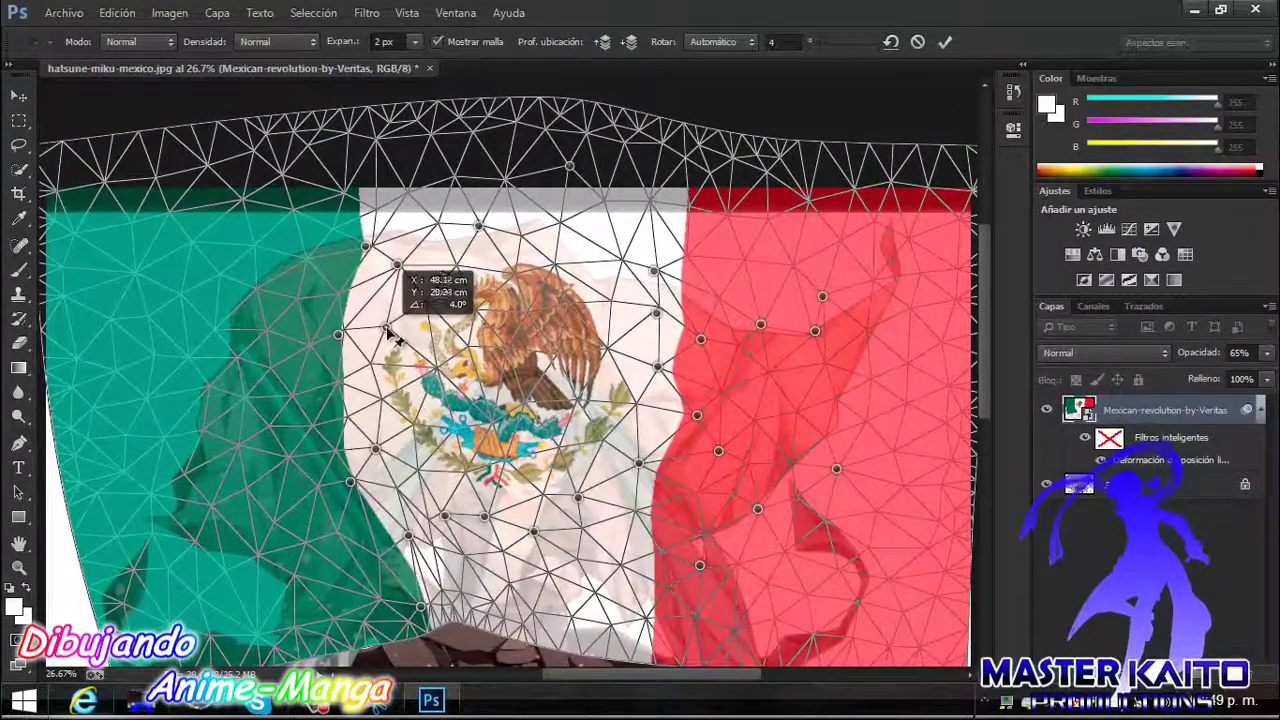
scroll(490, 318, down, 1)
scroll(490, 318, down, 1)
click(621, 503)
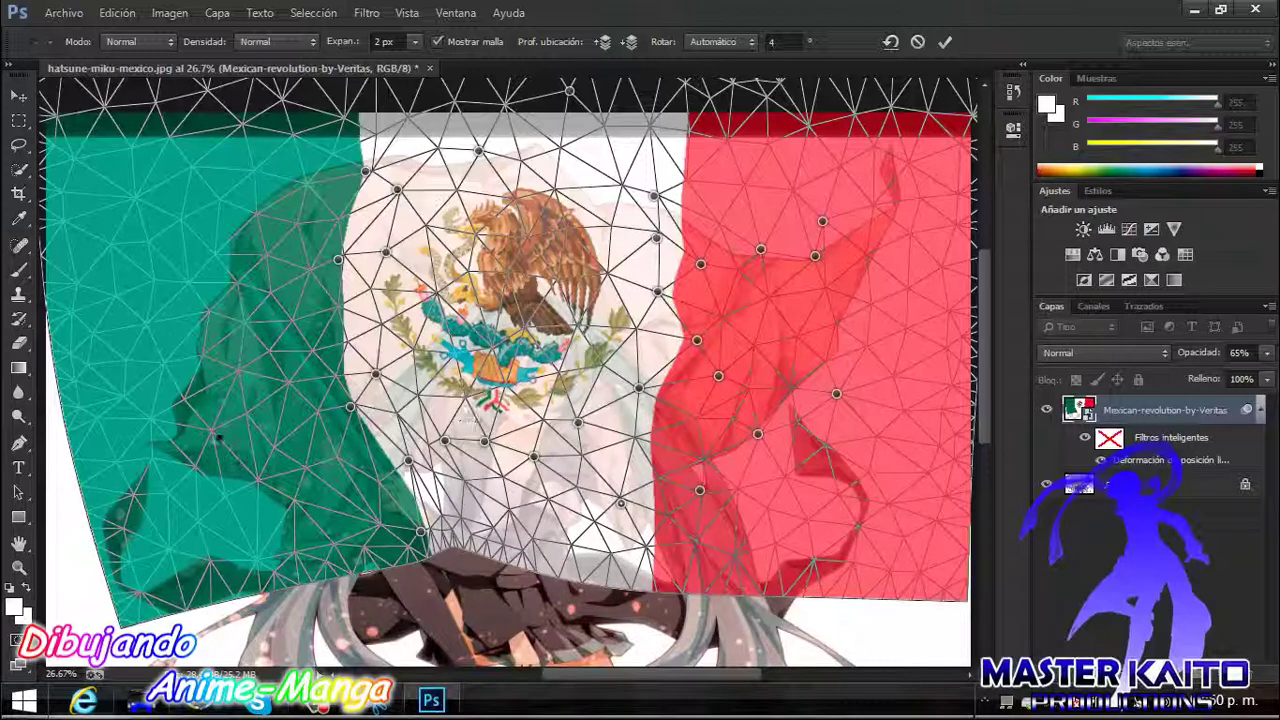
click(19, 95)
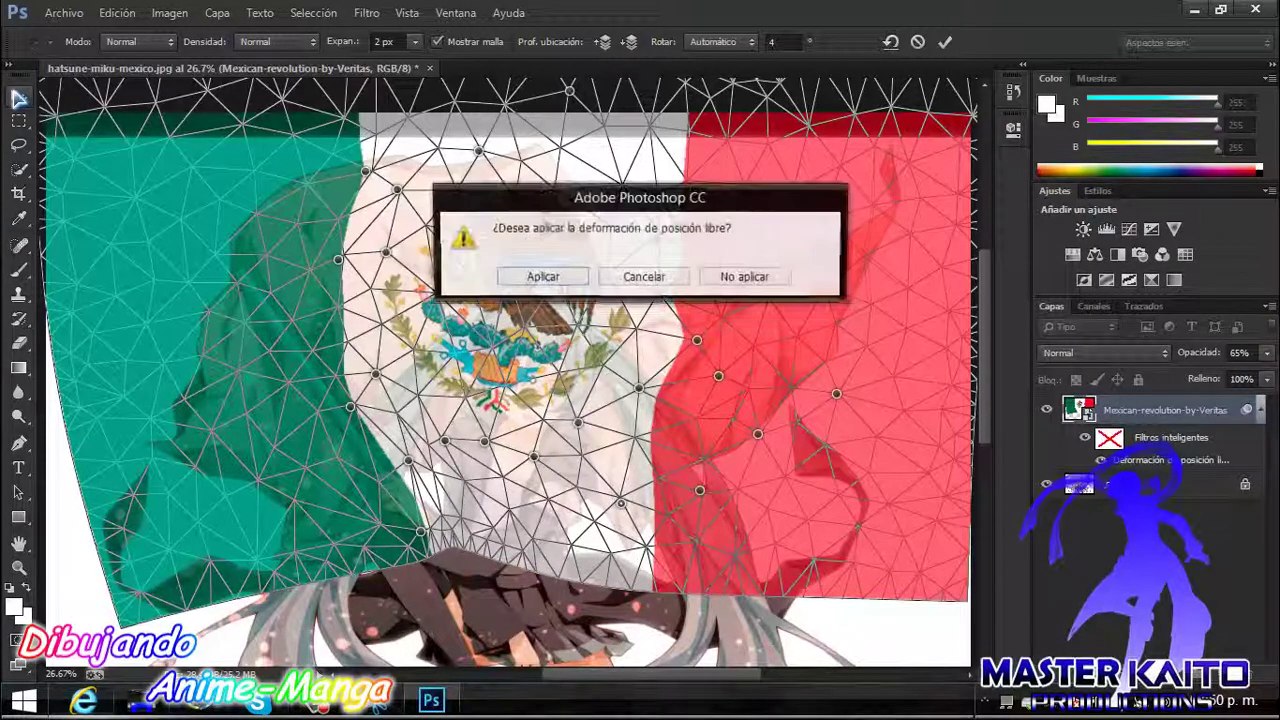
click(536, 280)
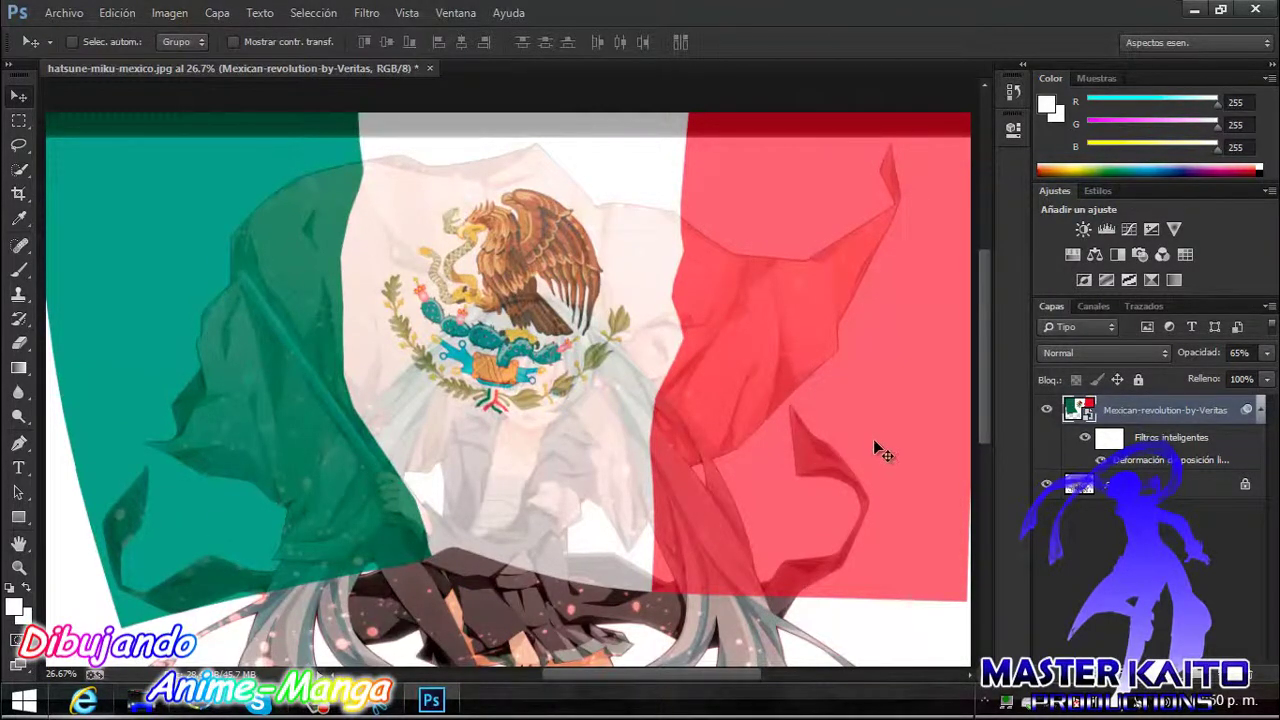
- Pick the Eraser and rasterize the warped flag smart object
click(22, 344)
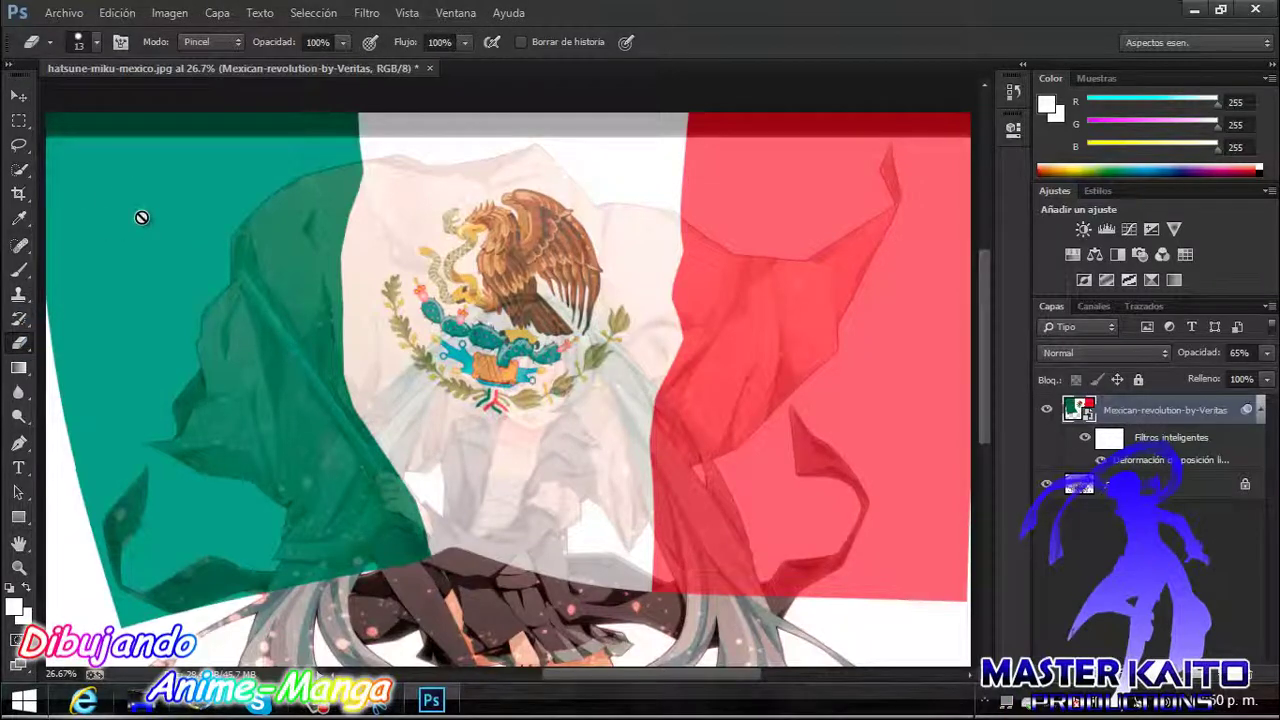
click(252, 249)
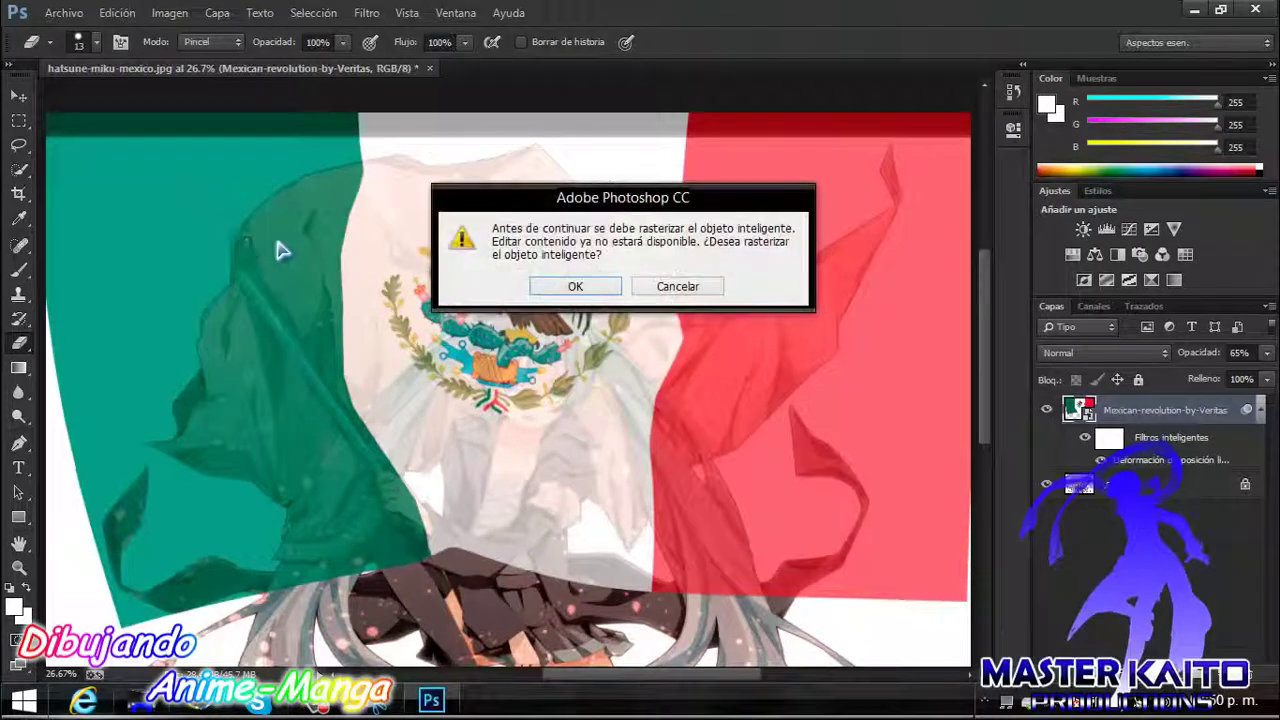
click(583, 289)
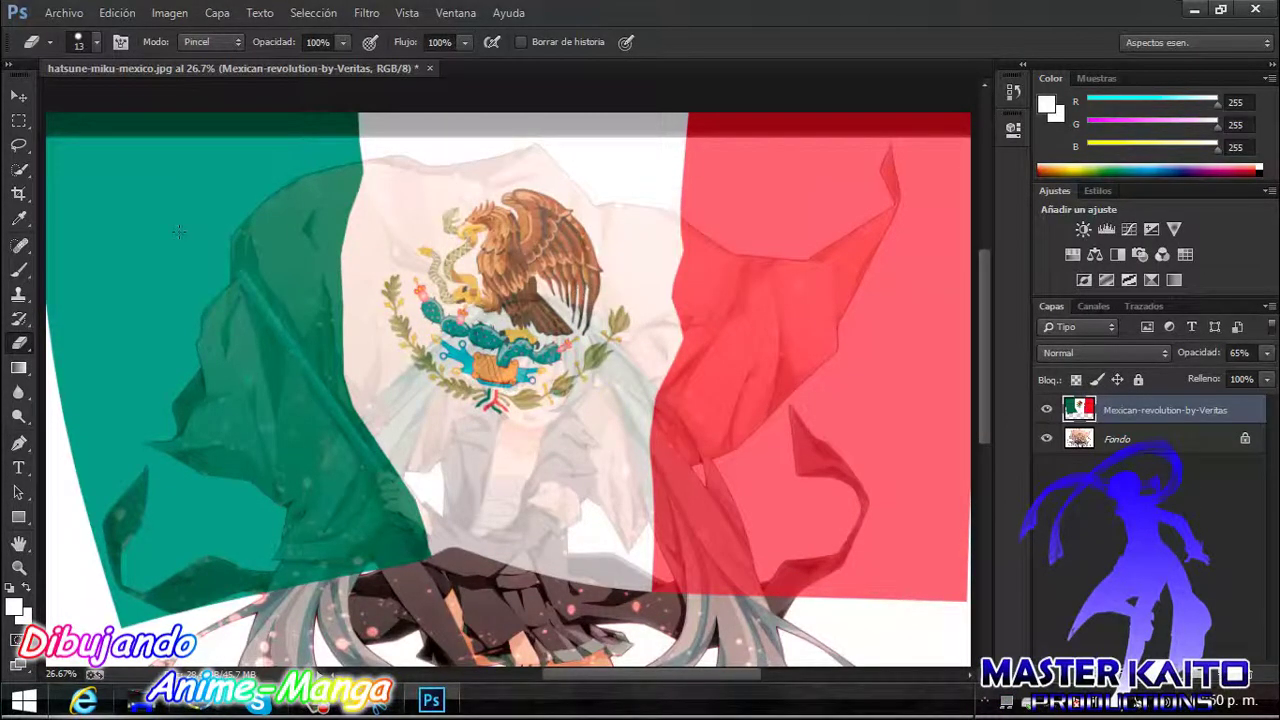
- Convert the Fondo background into an unlocked layer named Capa 0
click(1244, 446)
double_click(1244, 444)
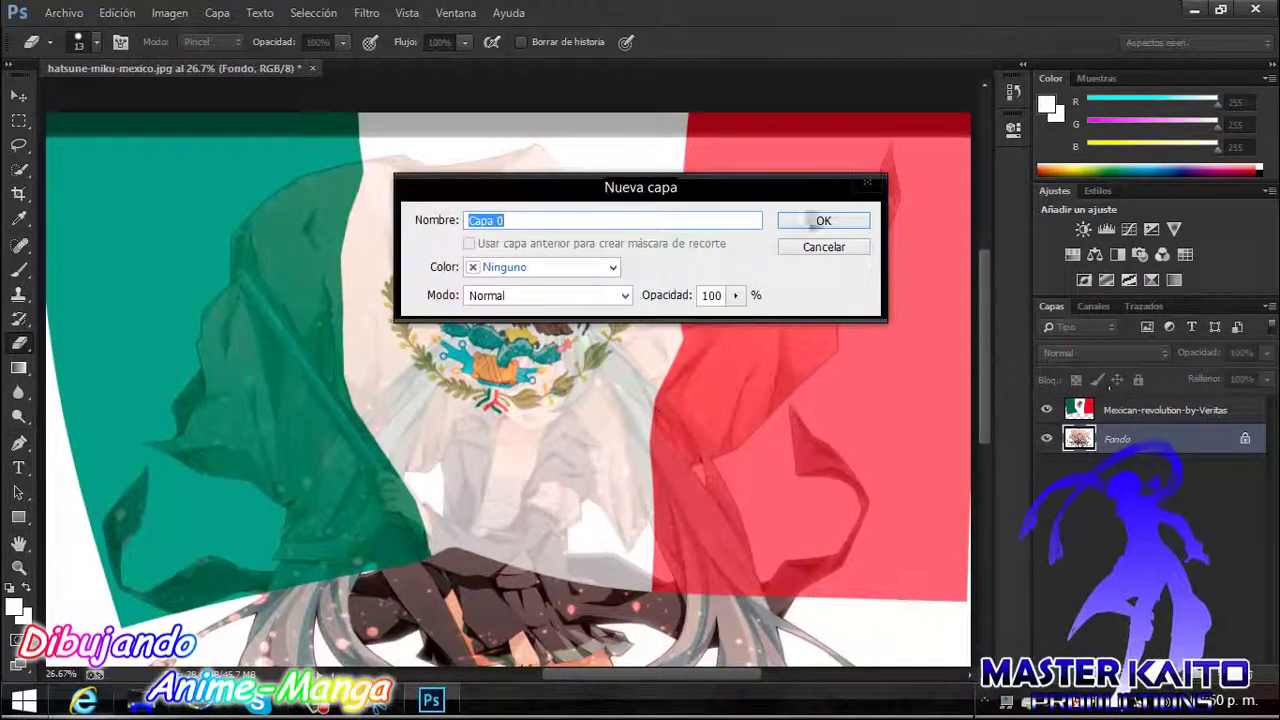
click(822, 221)
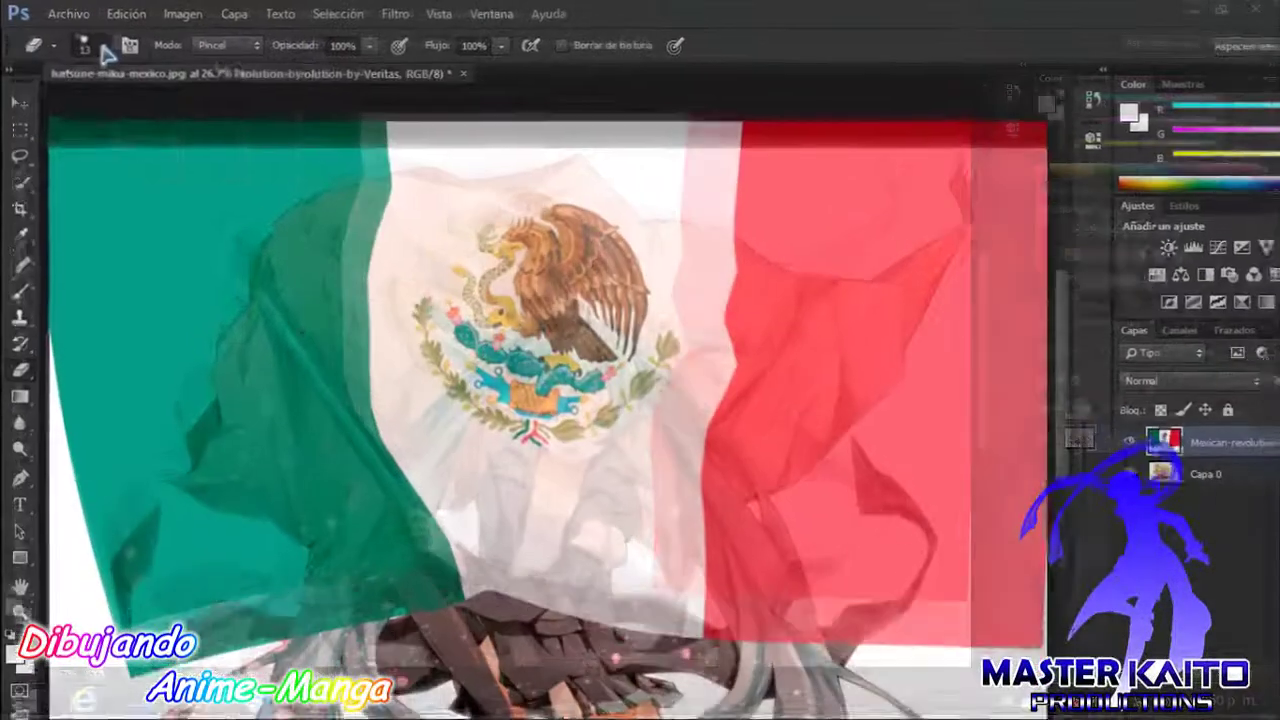
click(96, 42)
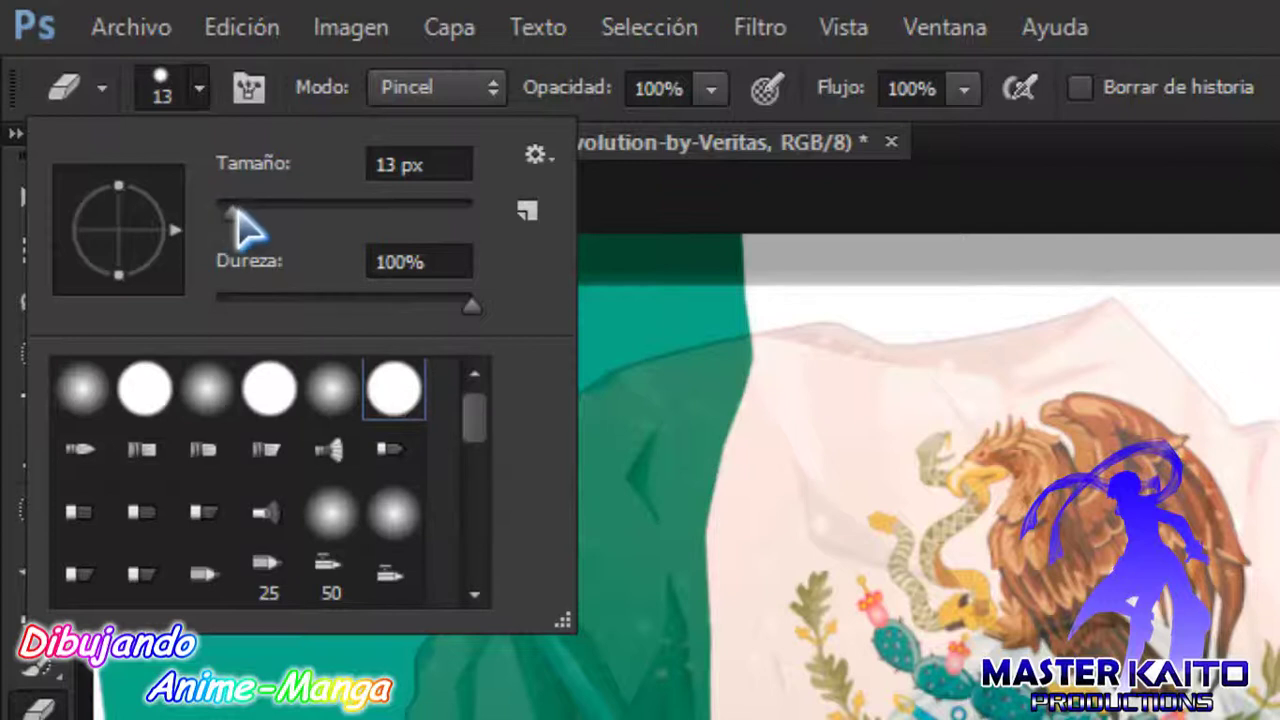
- Enlarge the eraser to 379 px and zoom out to the whole canvas
drag(238, 214, 338, 228)
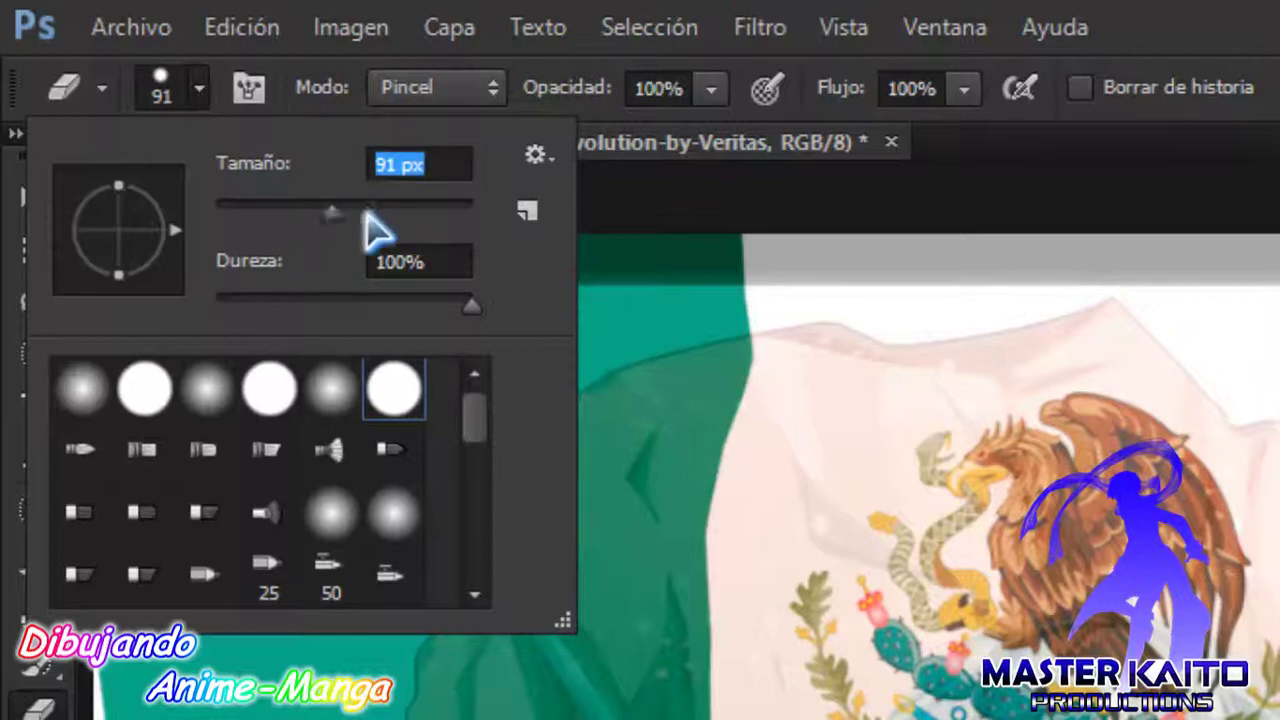
drag(340, 228, 430, 229)
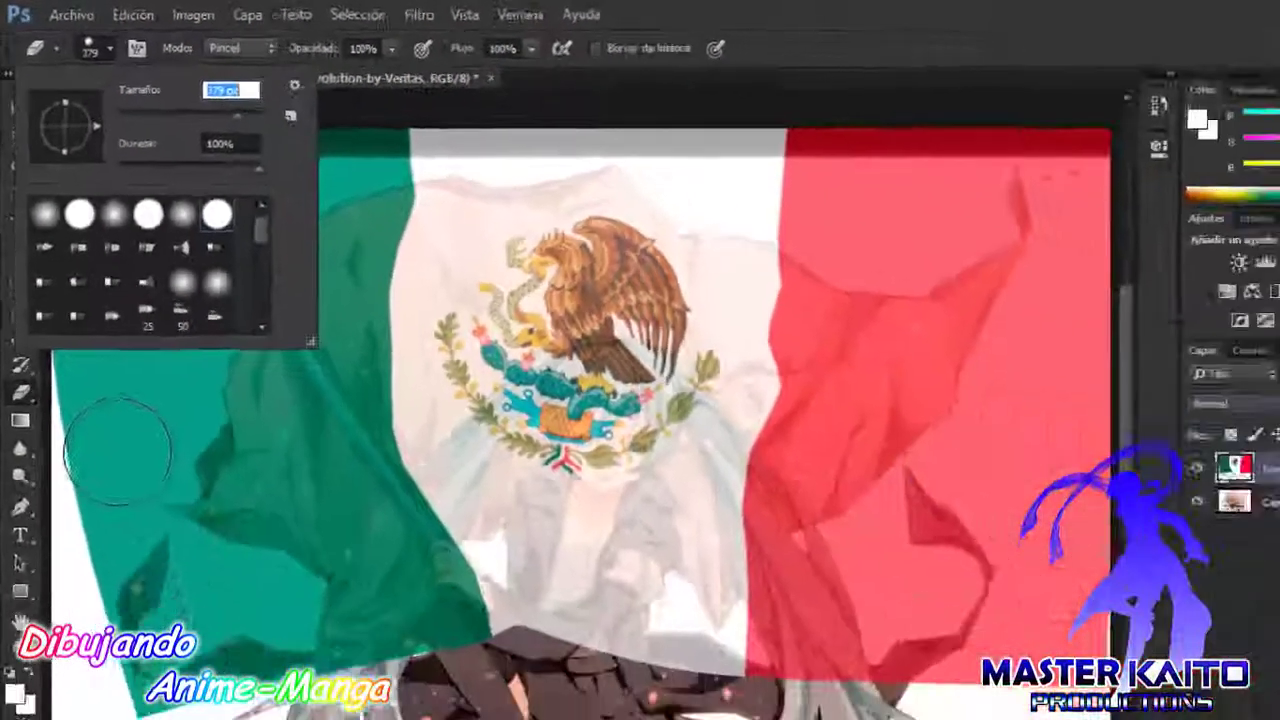
key(Return)
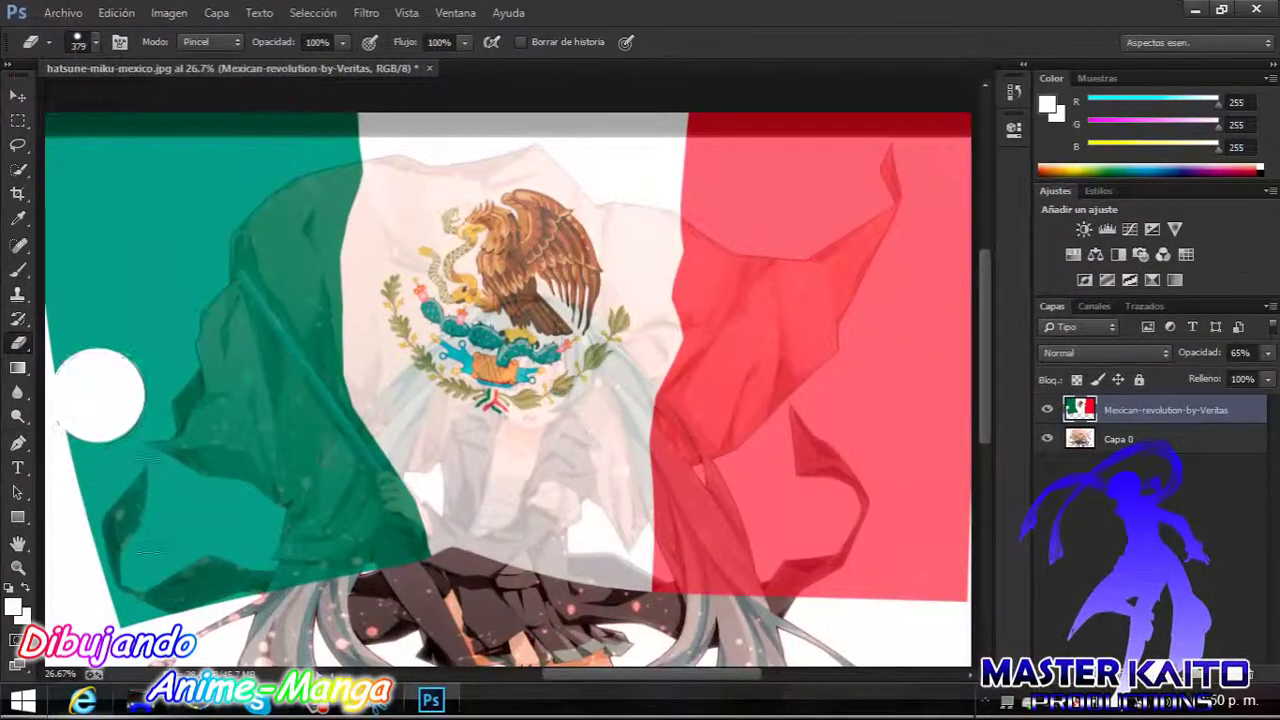
drag(98, 395, 148, 395)
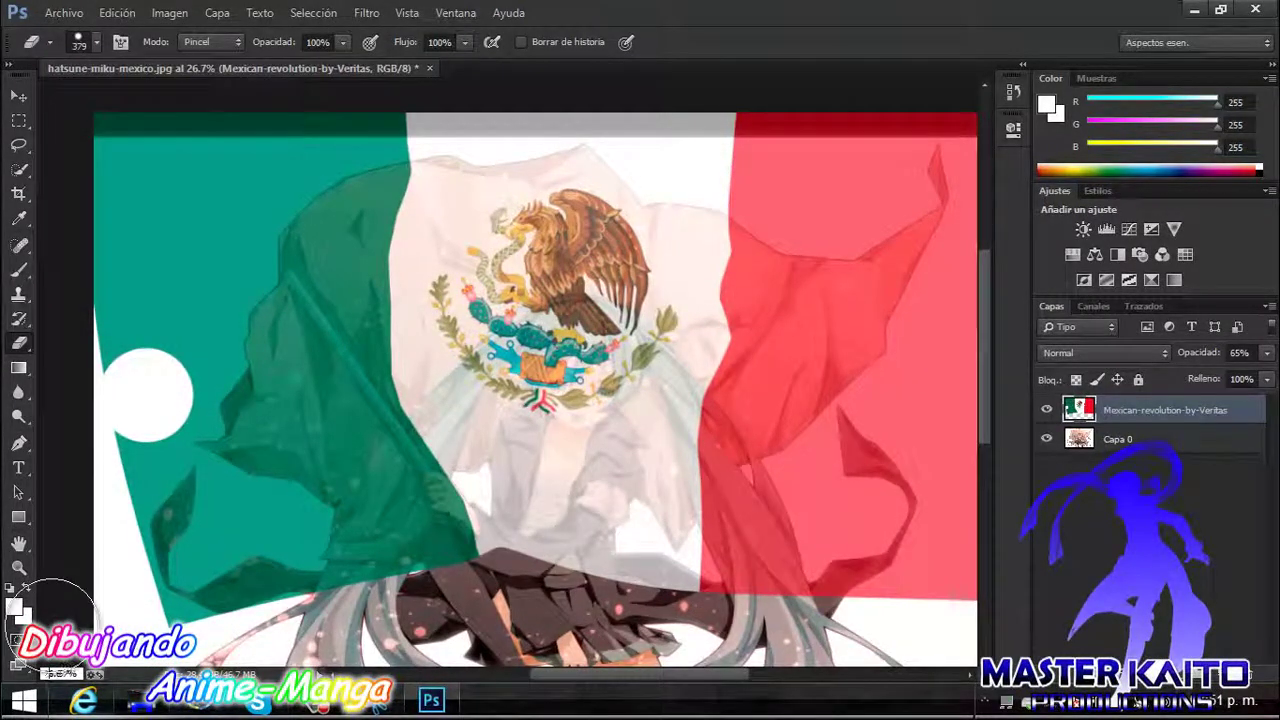
key(ctrl+minus)
key(ctrl+minus)
- Erase the flag's edges and lower parts so Miku's hair and head show through
mouse_move(163, 280)
mouse_down()
mouse_move(287, 243)
mouse_move(243, 357)
mouse_up()
drag(813, 575, 742, 476)
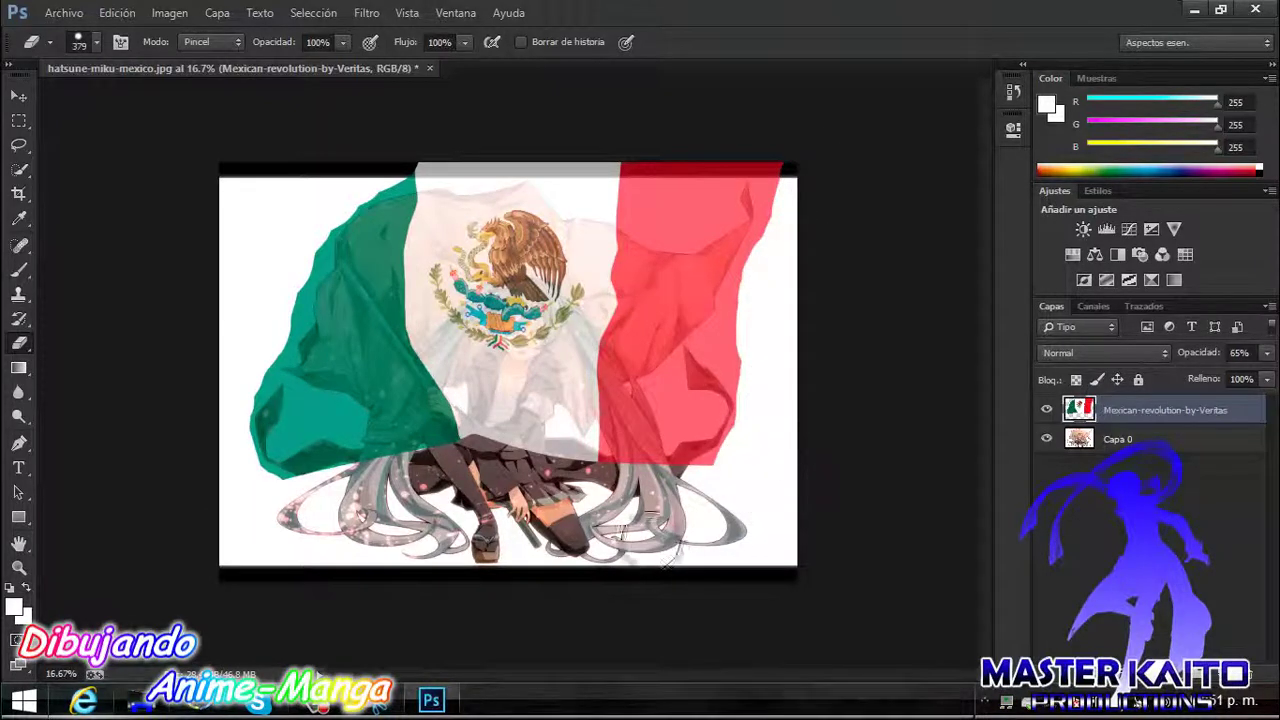
mouse_move(662, 550)
mouse_down()
mouse_move(570, 450)
mouse_move(540, 556)
mouse_up()
drag(667, 145, 805, 218)
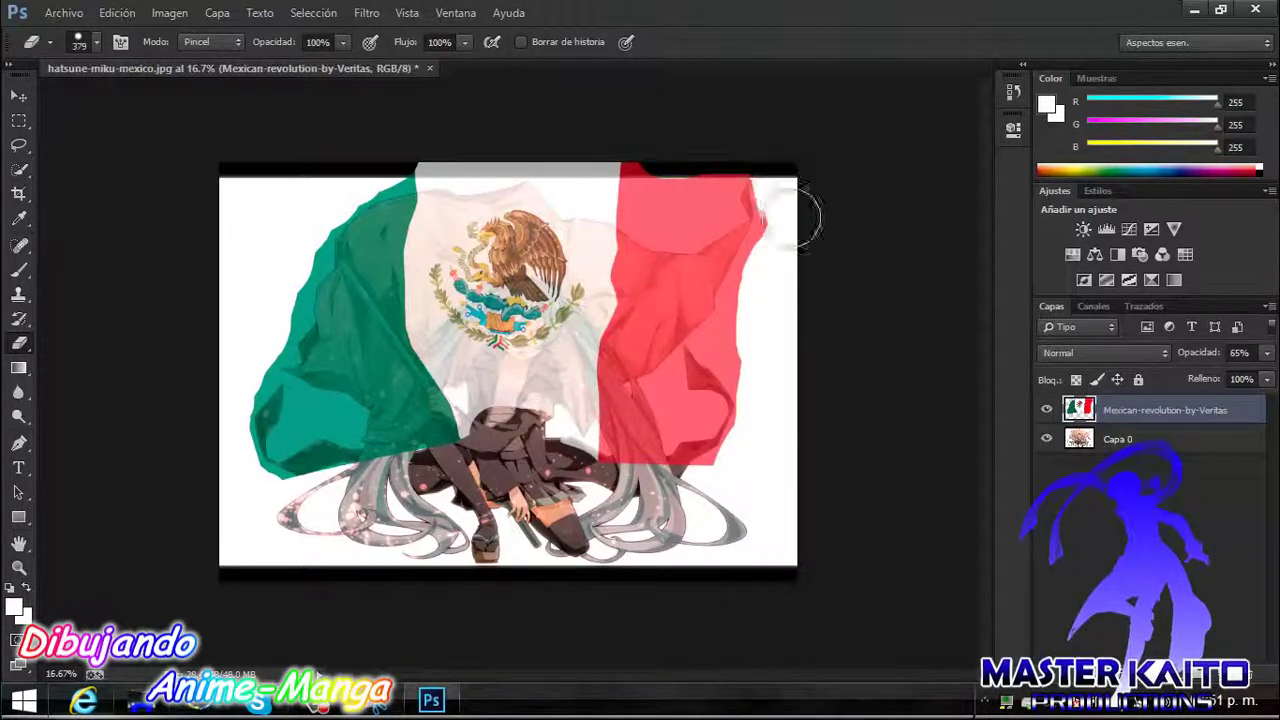
mouse_move(653, 150)
mouse_down()
mouse_move(520, 134)
mouse_move(686, 171)
mouse_move(553, 150)
mouse_move(660, 195)
mouse_move(478, 150)
mouse_up()
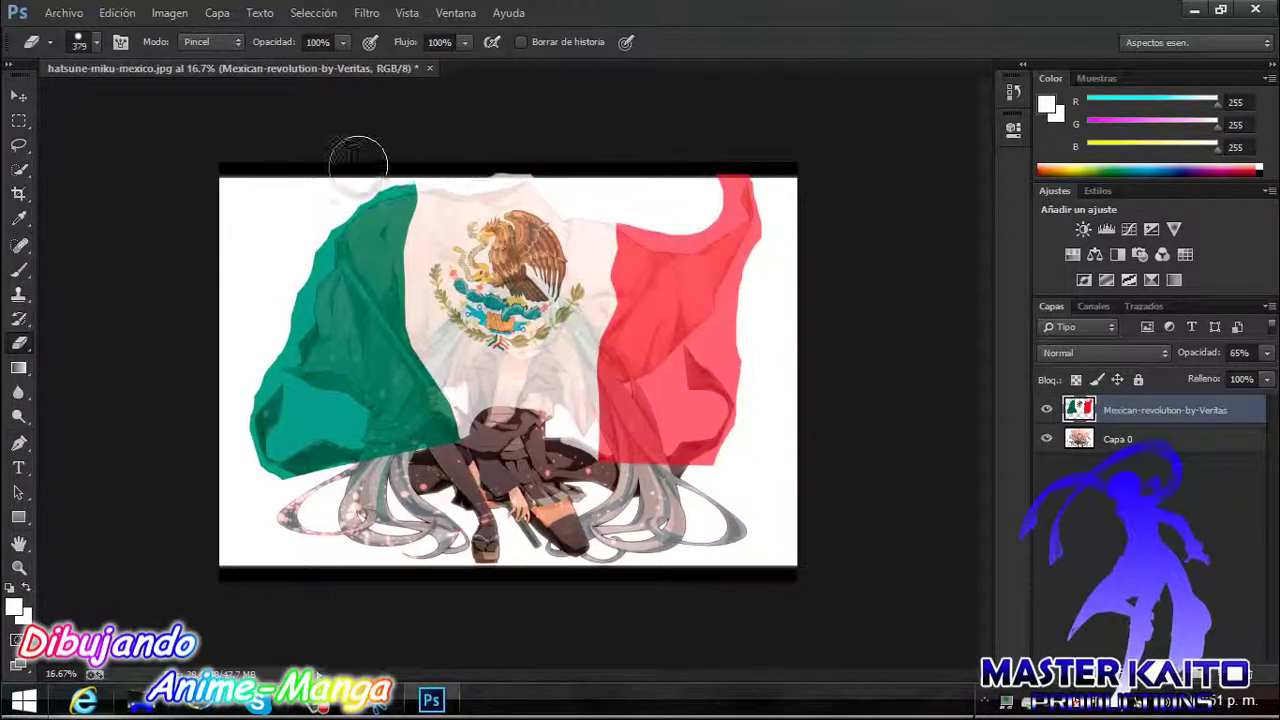
mouse_move(215, 425)
mouse_down()
mouse_move(290, 430)
mouse_move(300, 400)
mouse_move(310, 480)
mouse_move(292, 410)
mouse_up()
mouse_move(718, 460)
mouse_down()
mouse_move(700, 360)
mouse_move(680, 430)
mouse_move(615, 420)
mouse_up()
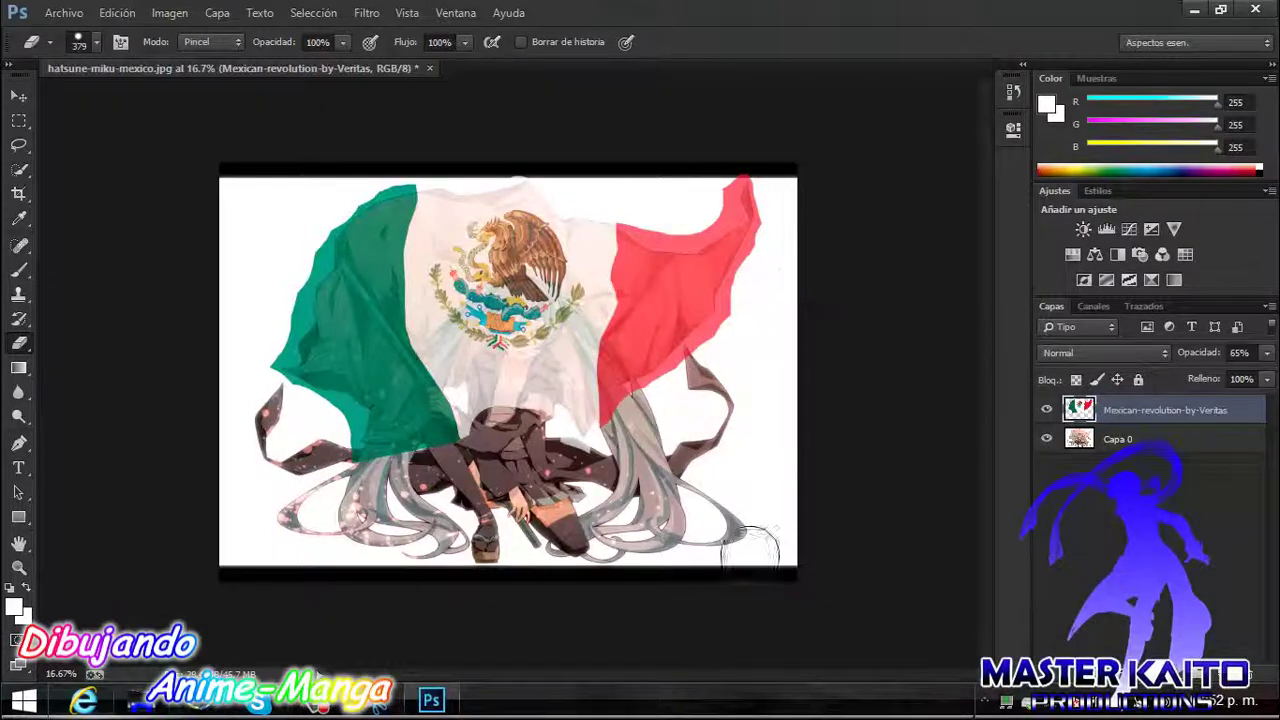
- Shrink the eraser to 14 px and magnify the canvas to about 417%
click(97, 44)
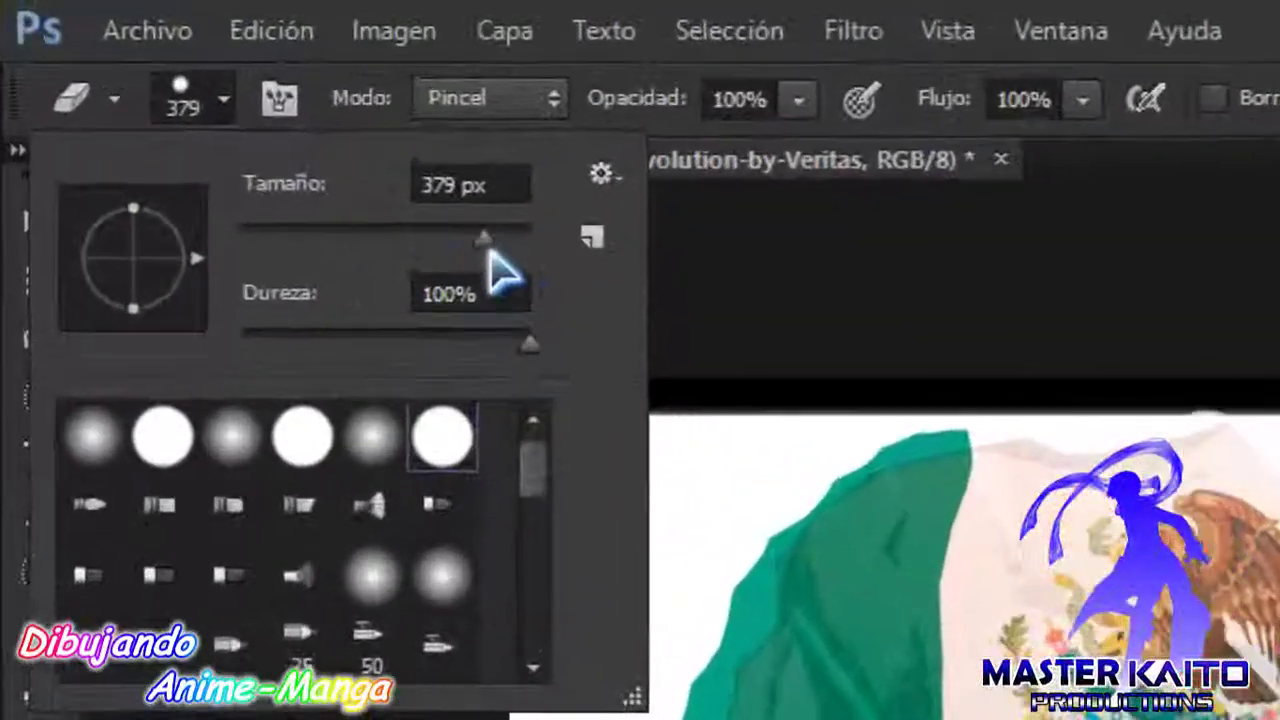
drag(488, 245, 303, 240)
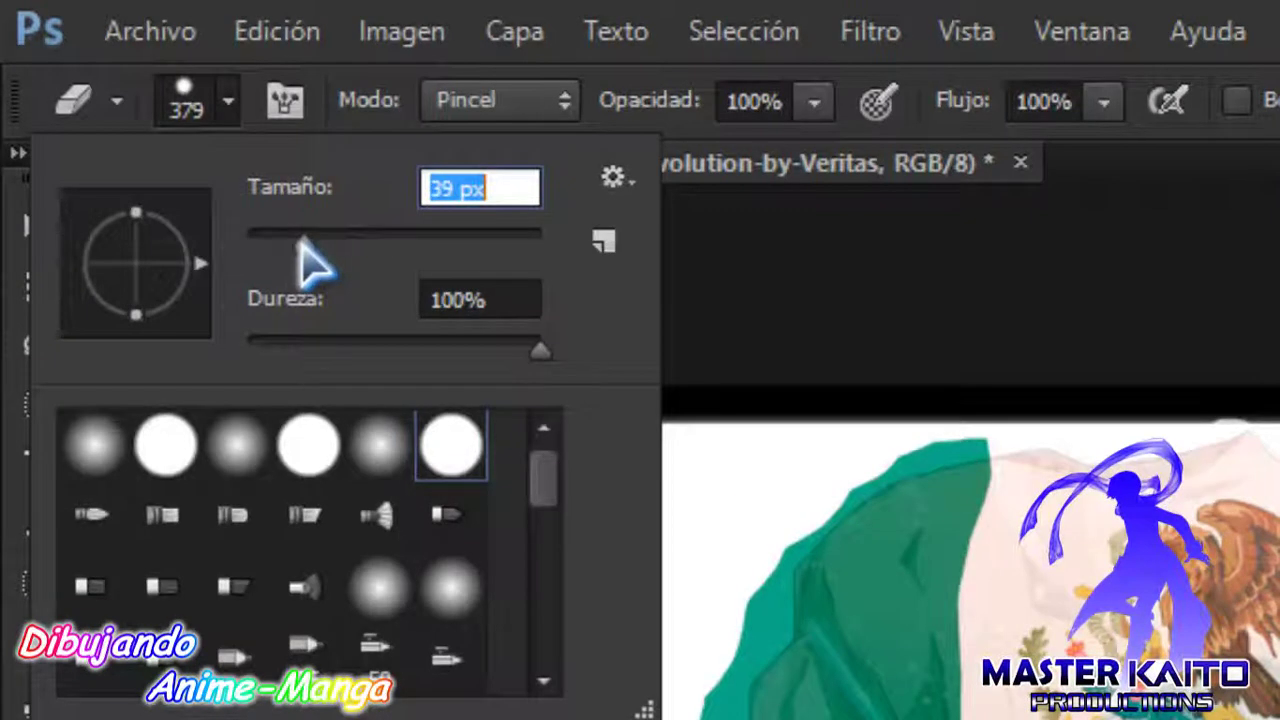
click(432, 189)
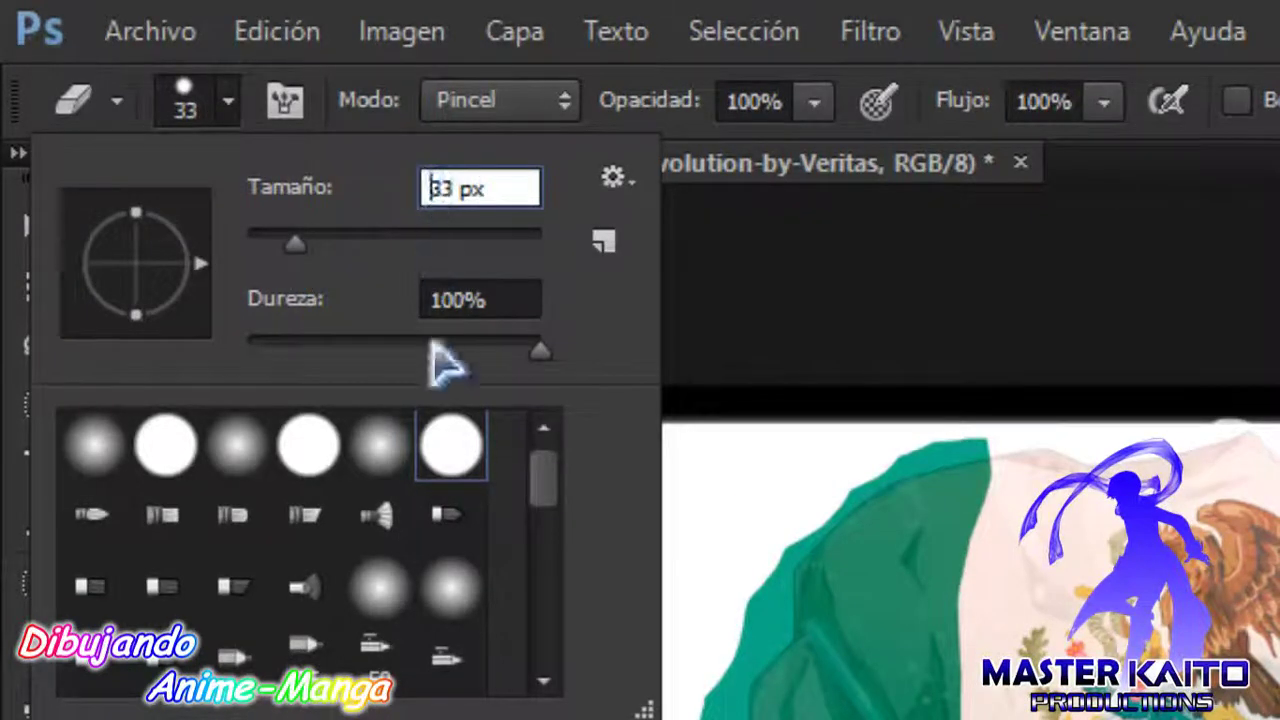
key(BackSpace)
text(1)
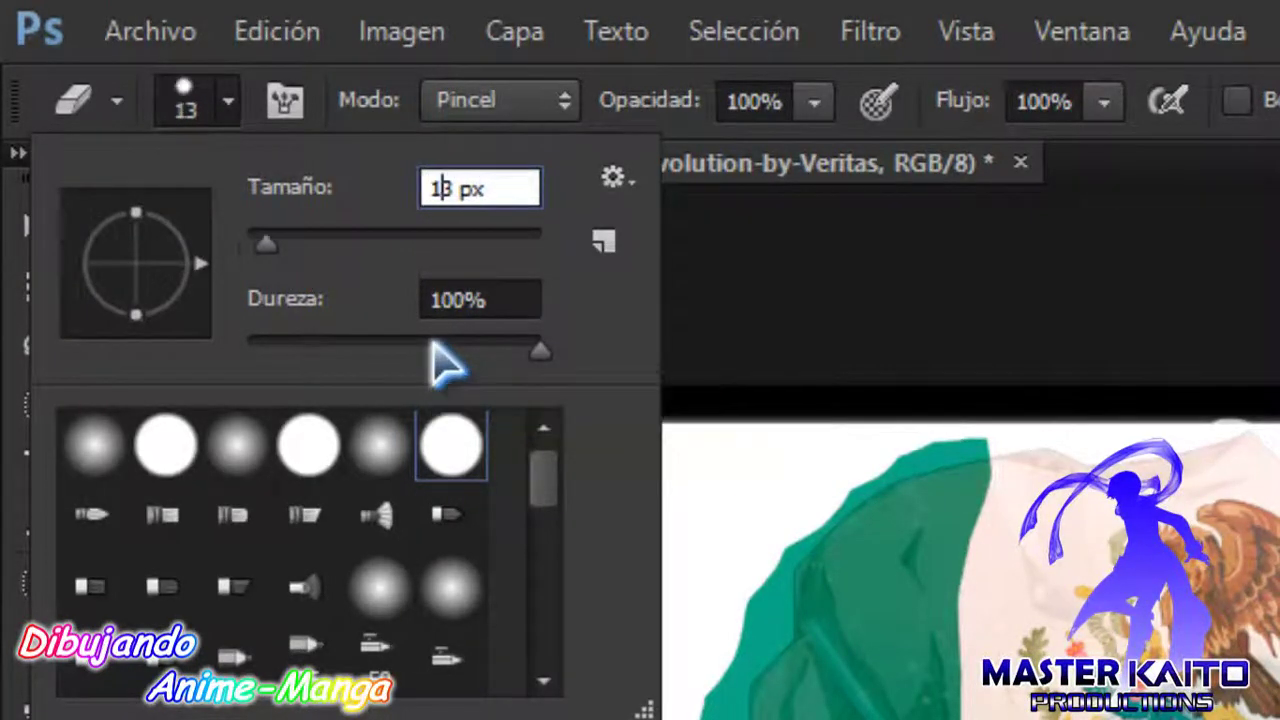
key(Up)
key(Return)
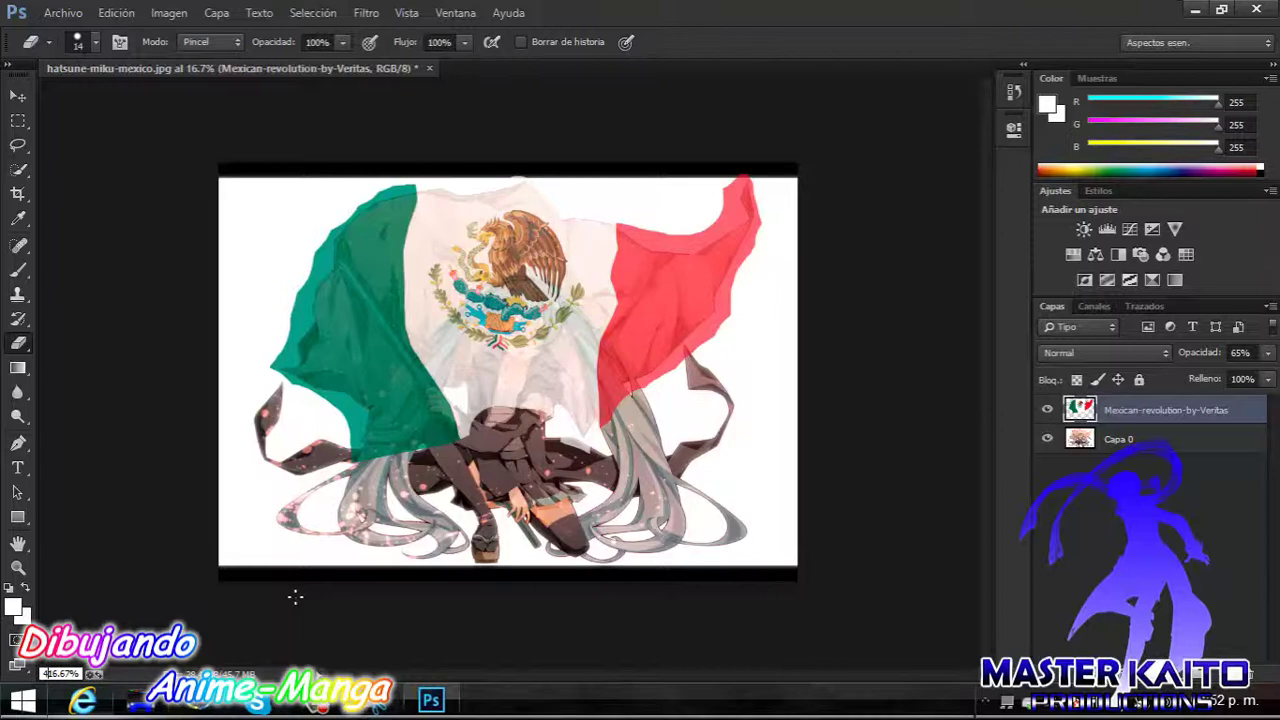
text(4)
key(Return)
- Resize the eraser and erase stray red along the flag's upper and lower white edges
drag(641, 680, 803, 673)
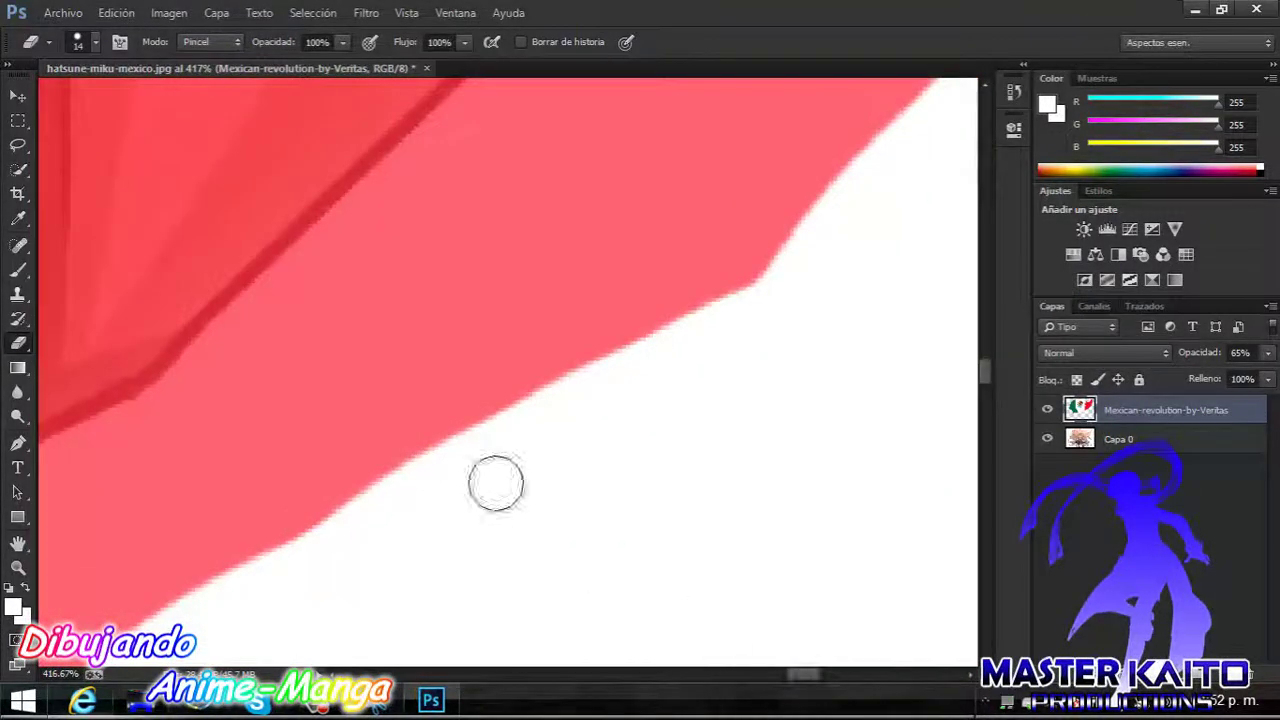
mouse_move(494, 483)
mouse_down()
mouse_move(700, 314)
mouse_move(586, 349)
mouse_move(545, 322)
mouse_move(574, 211)
mouse_move(503, 351)
mouse_move(291, 446)
mouse_move(516, 204)
mouse_move(266, 586)
mouse_move(257, 391)
mouse_move(306, 386)
mouse_move(199, 576)
mouse_up()
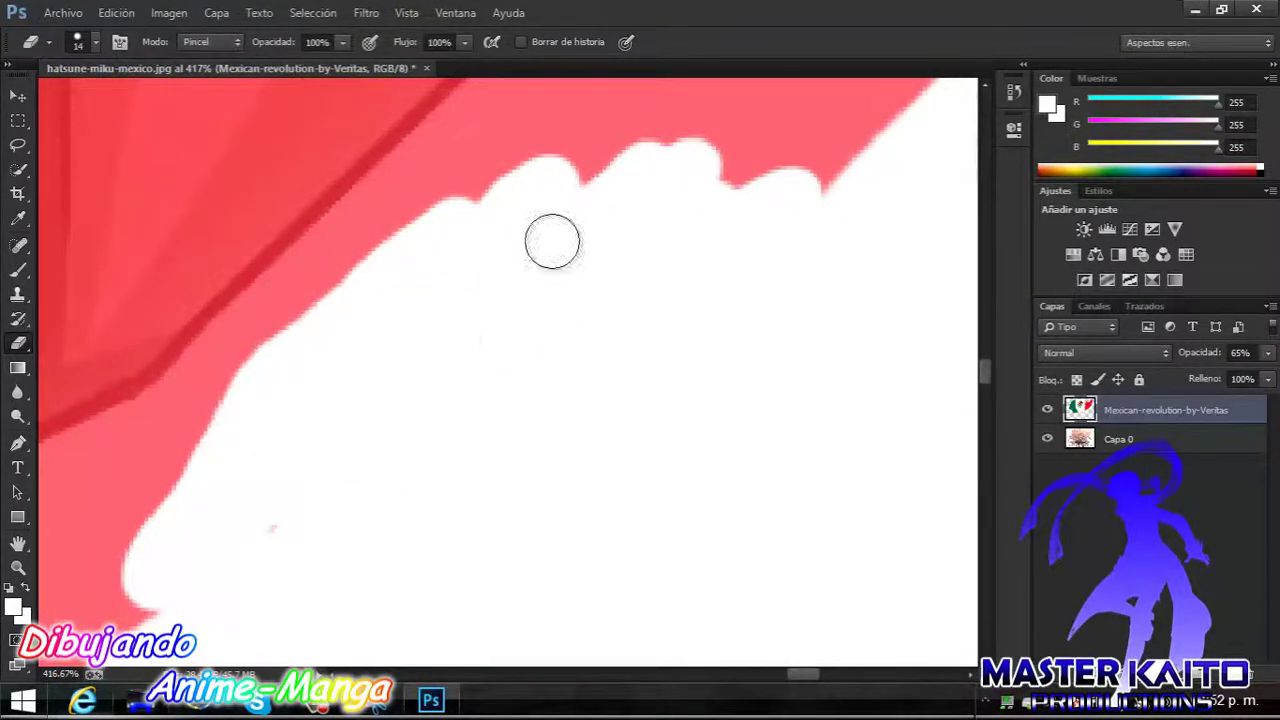
scroll(552, 241, up, 3)
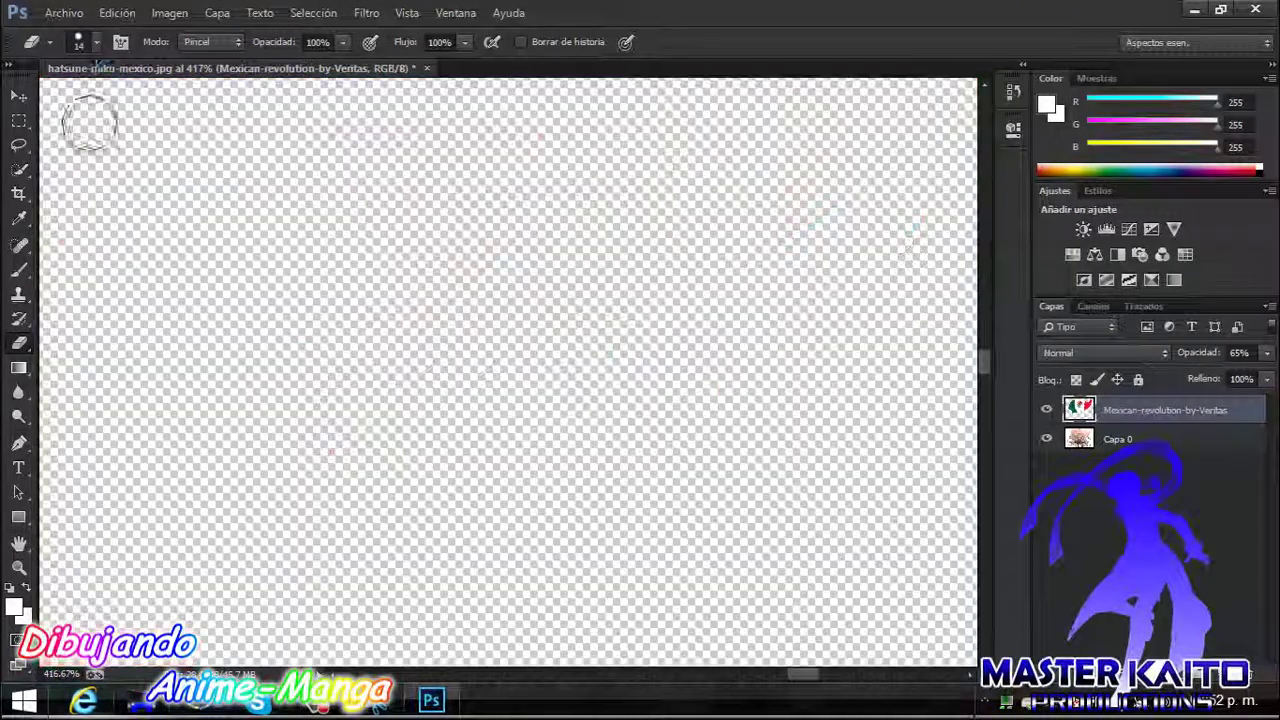
right_click(86, 120)
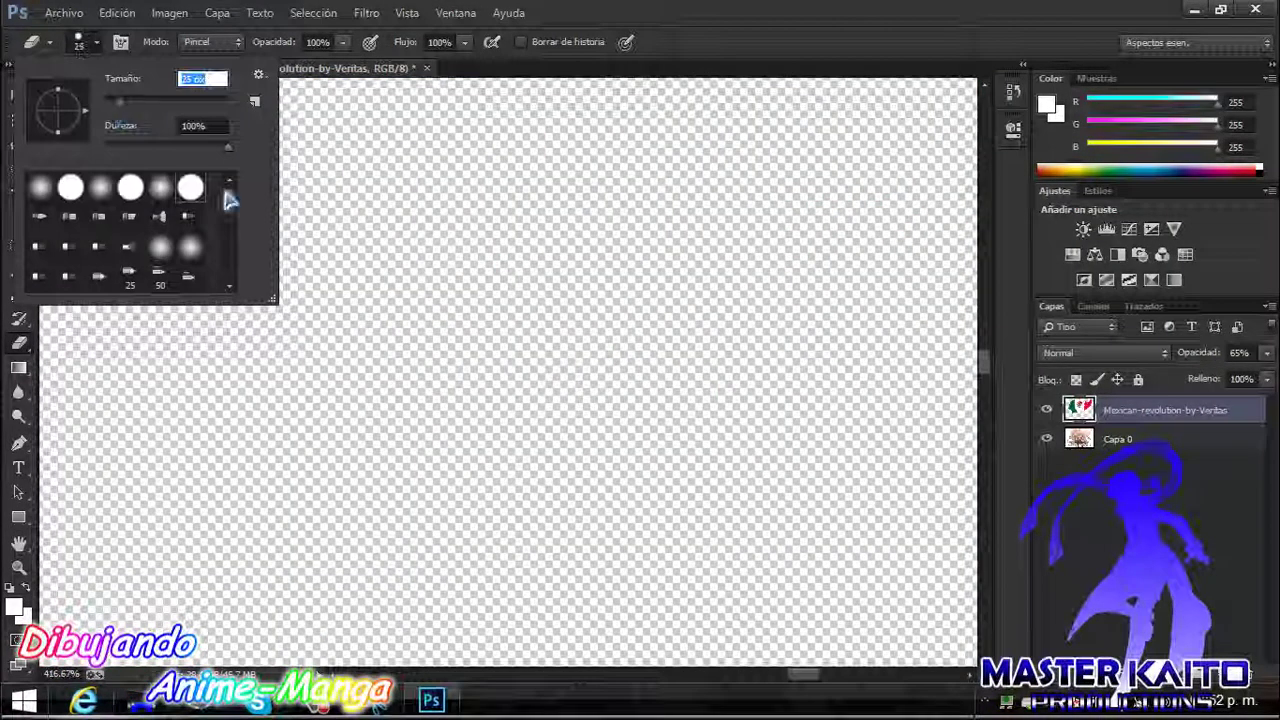
mouse_move(700, 240)
mouse_down()
mouse_move(571, 357)
mouse_move(929, 257)
mouse_up()
drag(814, 678, 790, 678)
mouse_move(714, 423)
mouse_down()
mouse_move(686, 491)
mouse_move(812, 335)
mouse_move(583, 560)
mouse_up()
mouse_move(877, 403)
mouse_down()
mouse_move(717, 414)
mouse_move(673, 450)
mouse_up()
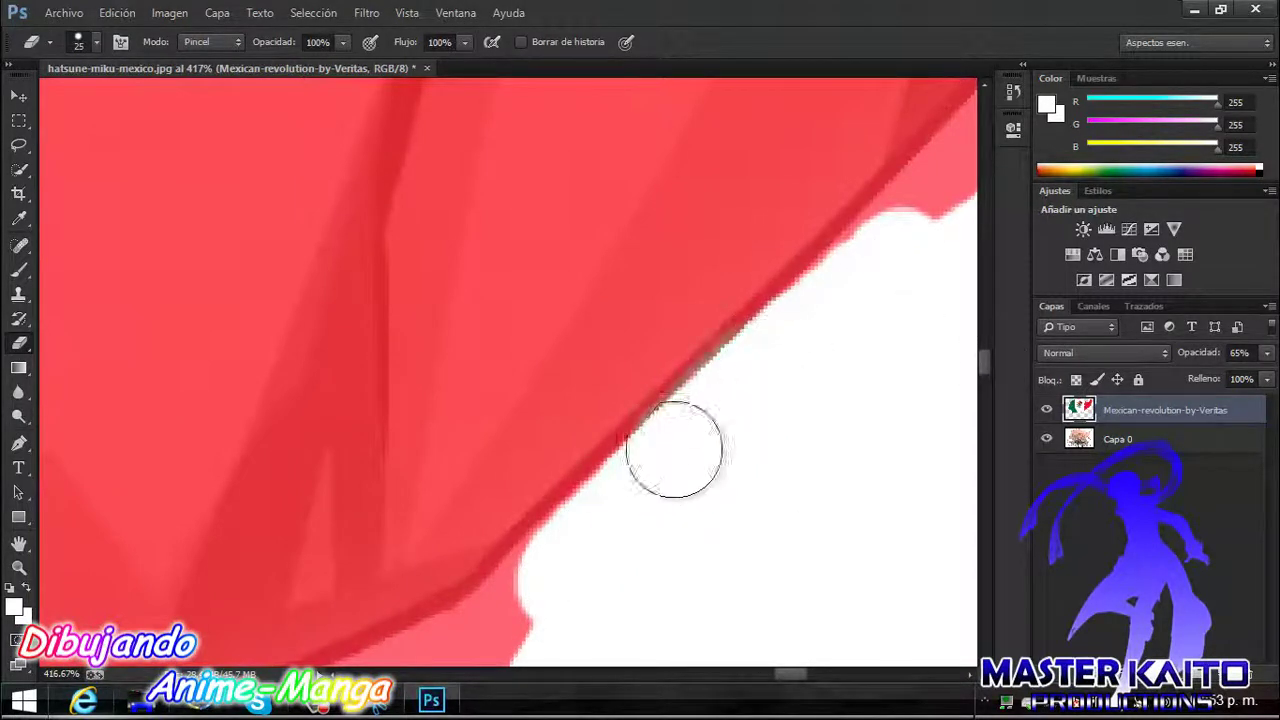
- Erase red along the diagonal flag edge, its lower patches, and near the tip
scroll(600, 460, down, 3)
mouse_move(614, 337)
mouse_down()
mouse_move(400, 503)
mouse_move(408, 487)
mouse_up()
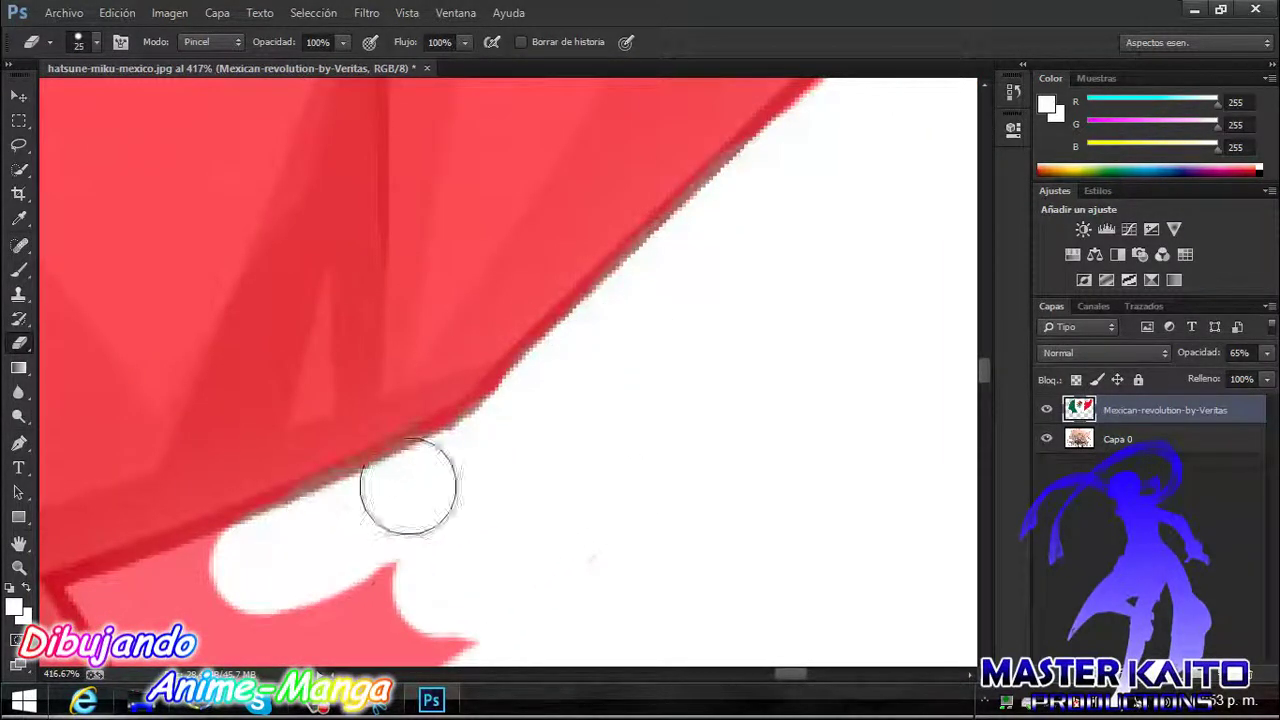
scroll(371, 580, down, 5)
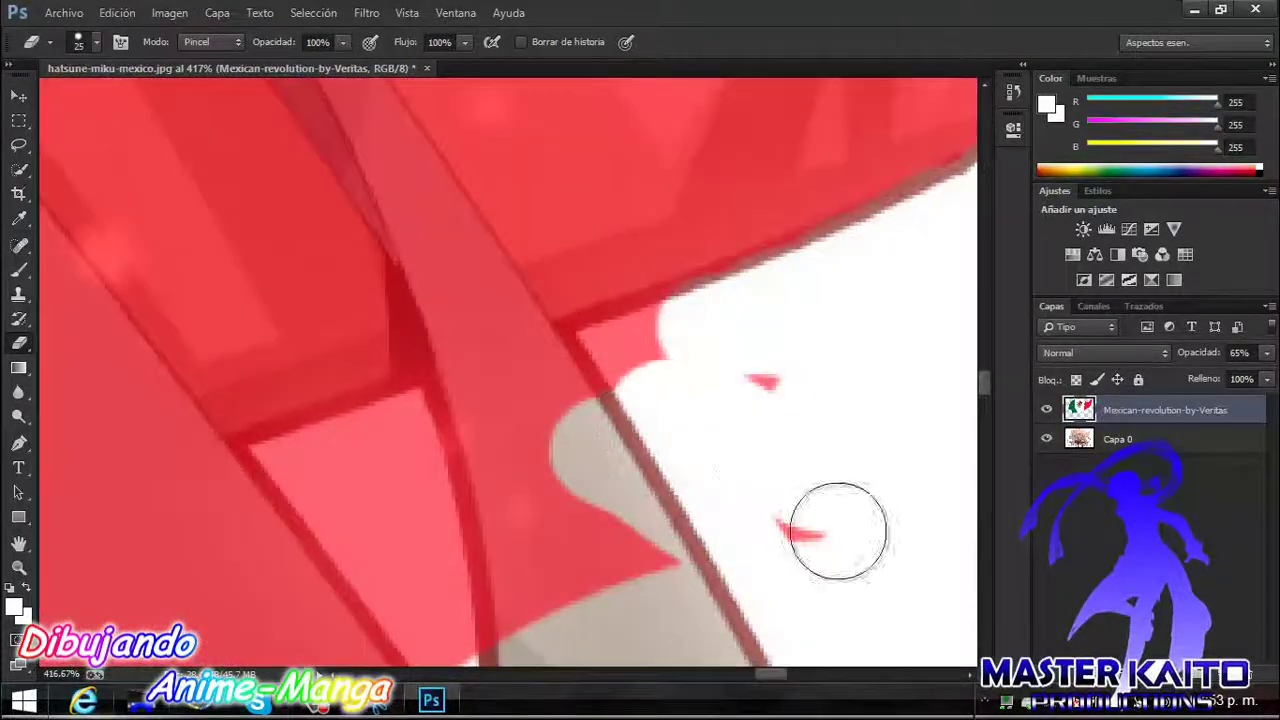
mouse_move(829, 529)
mouse_down()
mouse_move(380, 594)
mouse_move(391, 451)
mouse_move(707, 635)
mouse_up()
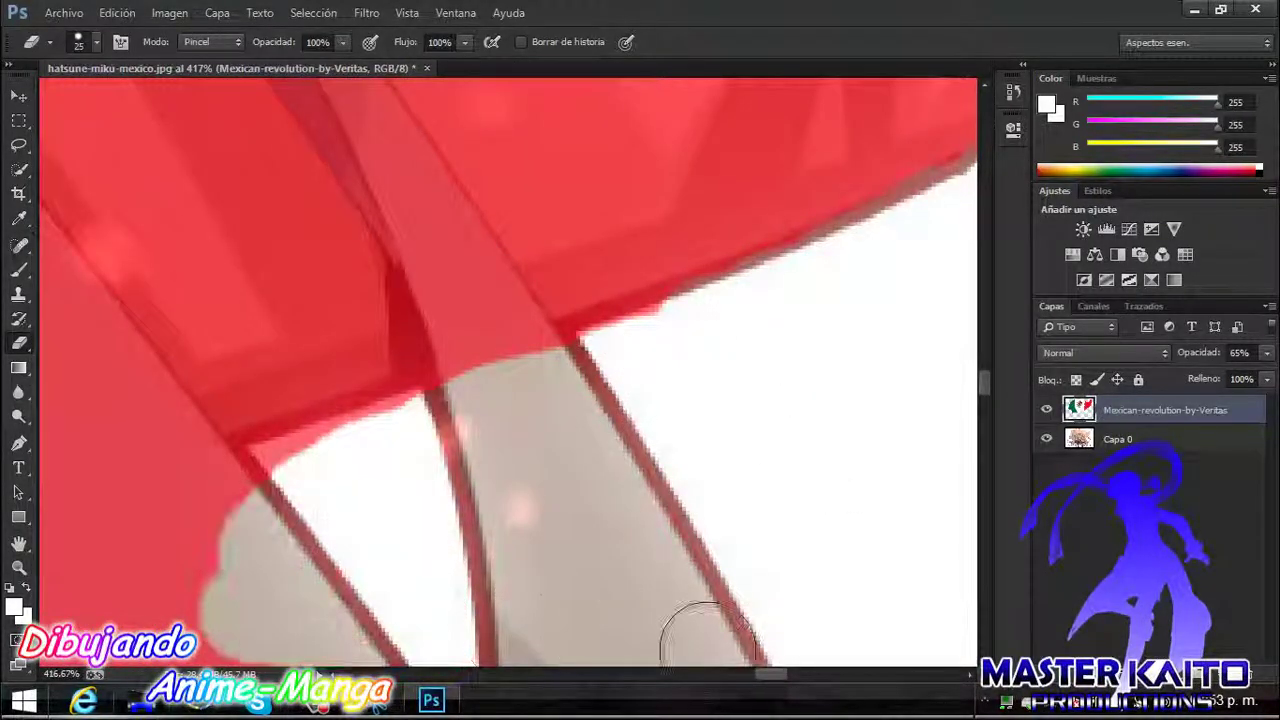
scroll(707, 635, down, 3)
mouse_move(663, 366)
mouse_down()
mouse_move(700, 277)
mouse_move(438, 525)
mouse_move(451, 543)
mouse_move(466, 486)
mouse_move(349, 600)
mouse_move(260, 650)
mouse_up()
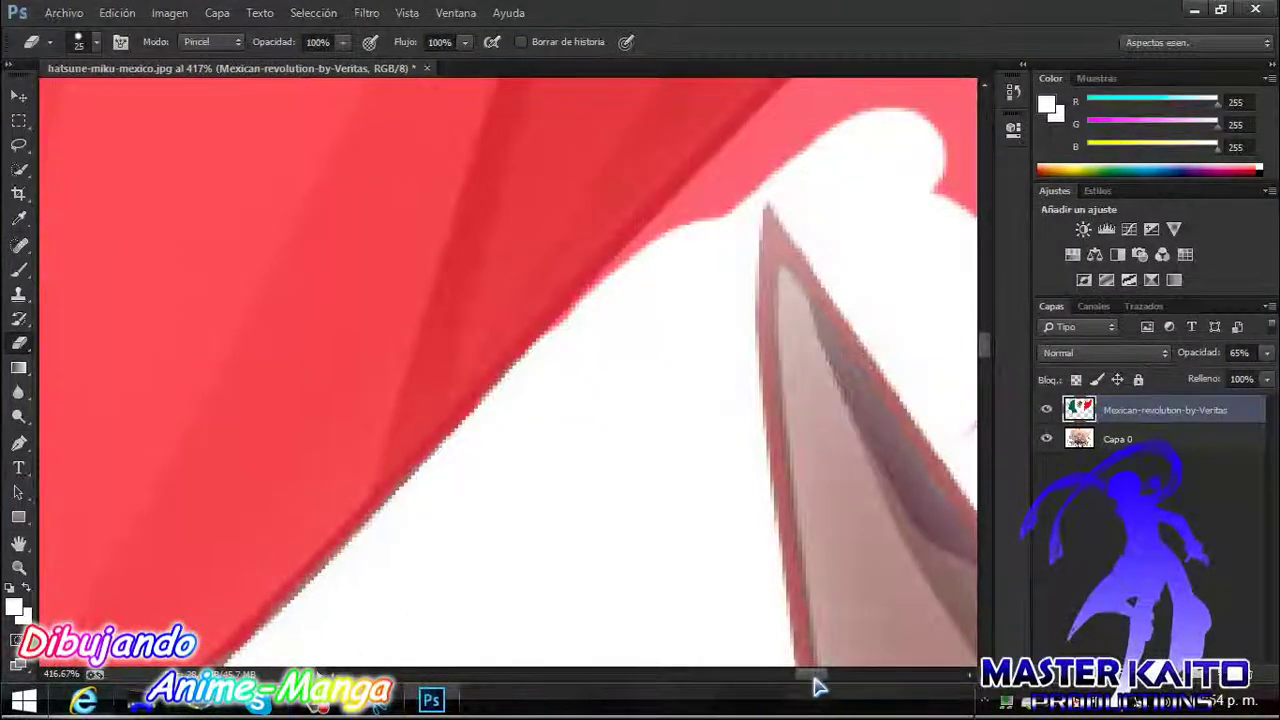
drag(815, 685, 845, 685)
mouse_move(711, 443)
mouse_down()
mouse_move(449, 277)
mouse_move(254, 480)
mouse_up()
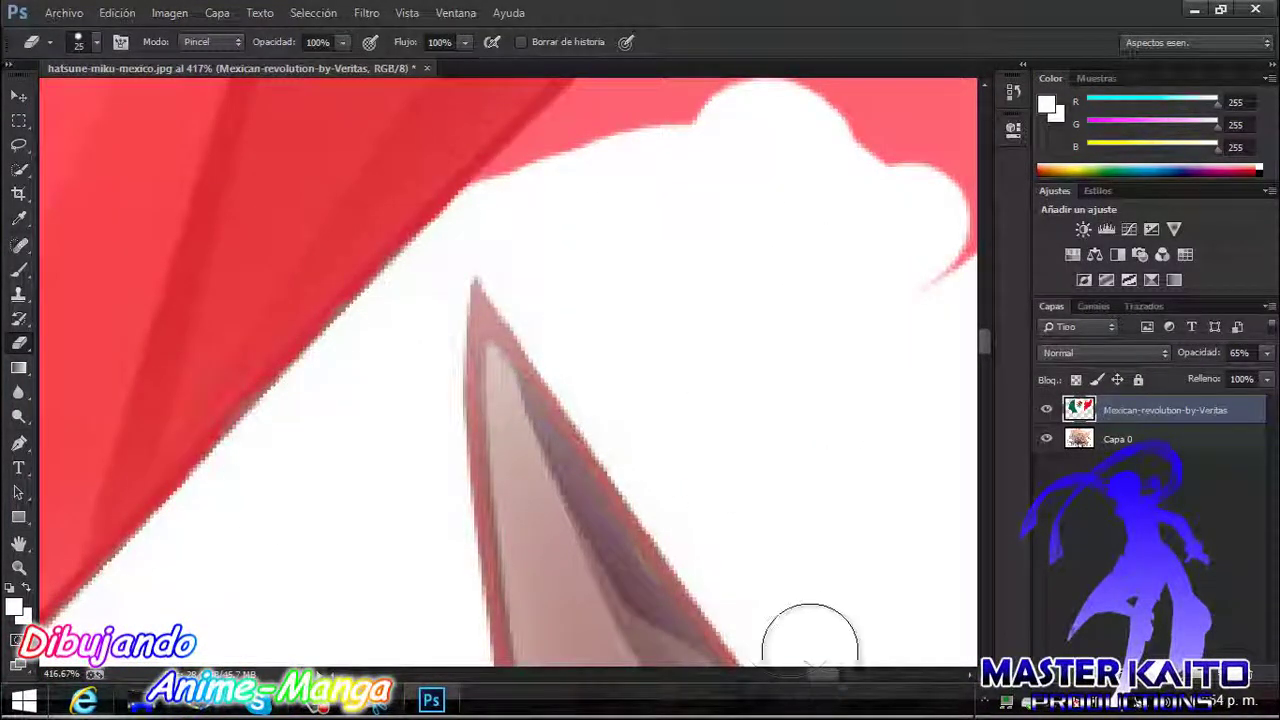
- Erase red along the cloud-shaped edge, below the diagonal stripe, and in the upper red area
scroll(790, 620, up, 3)
scroll(790, 620, right, 3)
mouse_move(774, 608)
mouse_down()
mouse_move(614, 251)
mouse_move(240, 446)
mouse_move(479, 220)
mouse_move(609, 140)
mouse_move(329, 366)
mouse_up()
scroll(717, 554, up, 3)
scroll(680, 190, up, 2)
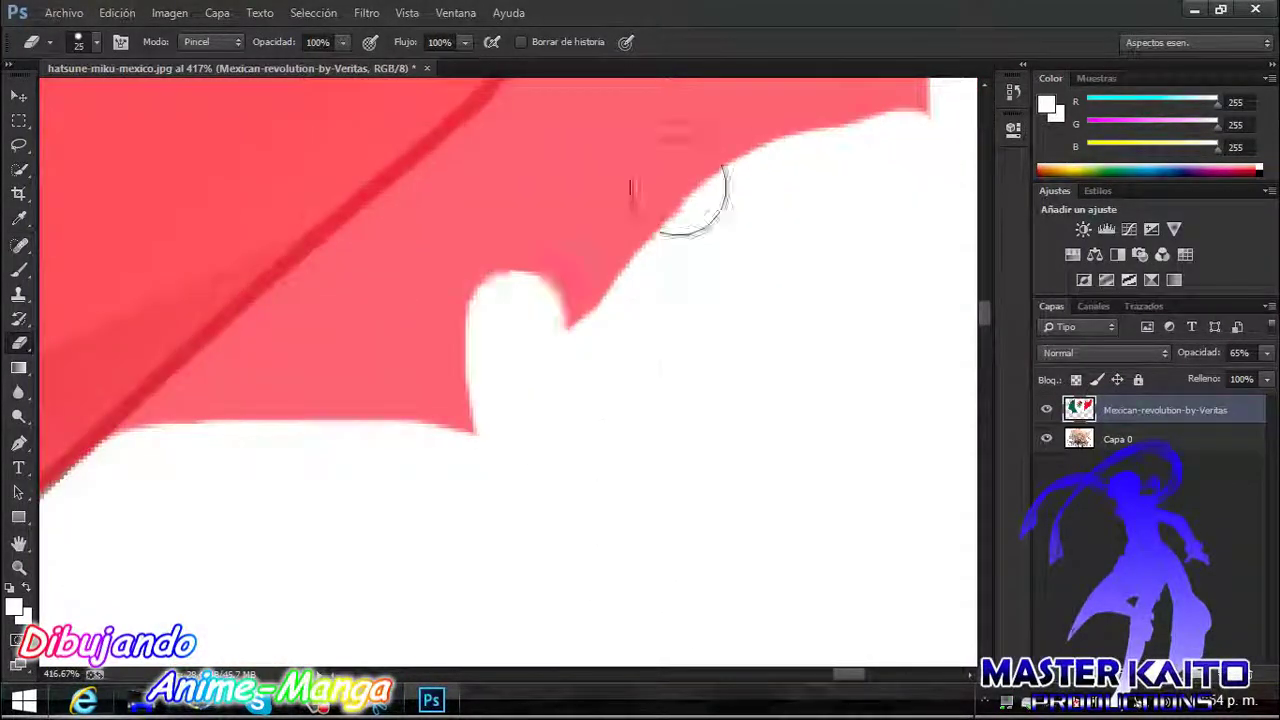
drag(690, 200, 309, 337)
scroll(386, 491, up, 5)
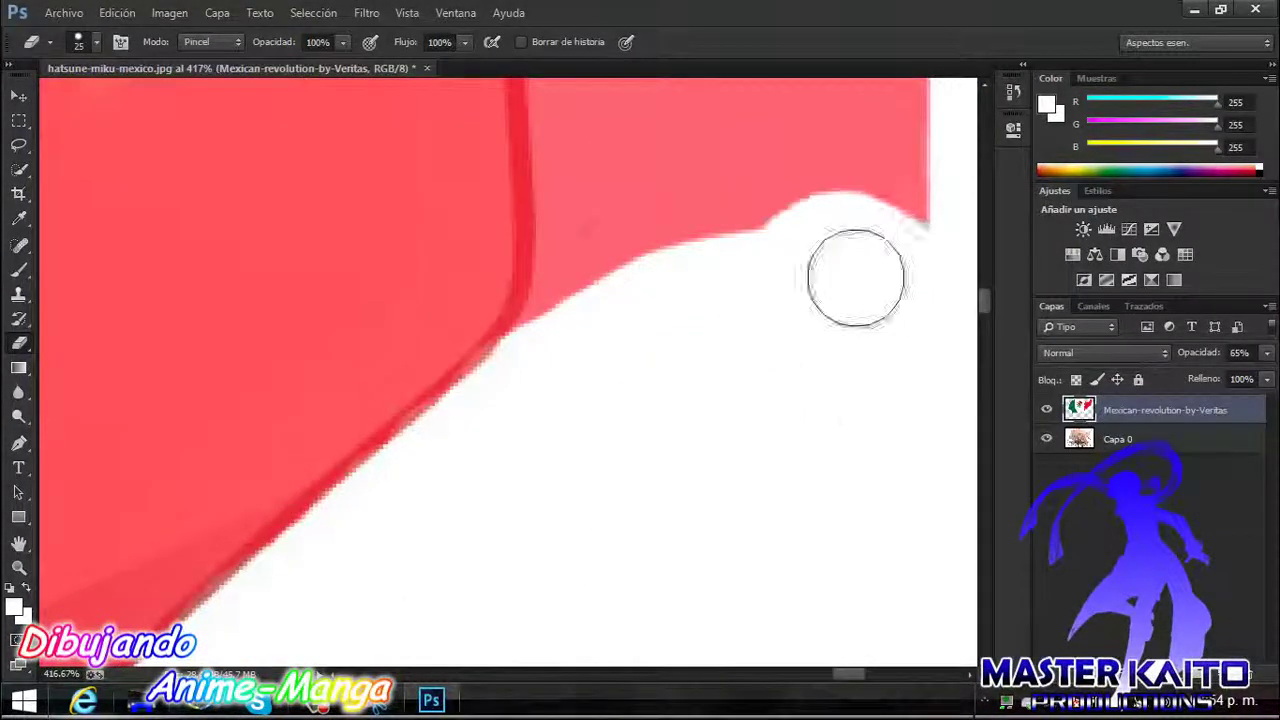
drag(856, 278, 723, 357)
scroll(723, 357, up, 3)
mouse_move(929, 371)
mouse_down()
mouse_move(894, 180)
mouse_move(580, 282)
mouse_move(609, 523)
mouse_move(863, 220)
mouse_move(562, 518)
mouse_up()
- Erase red progressively higher along the white cloud edge
scroll(609, 523, up, 3)
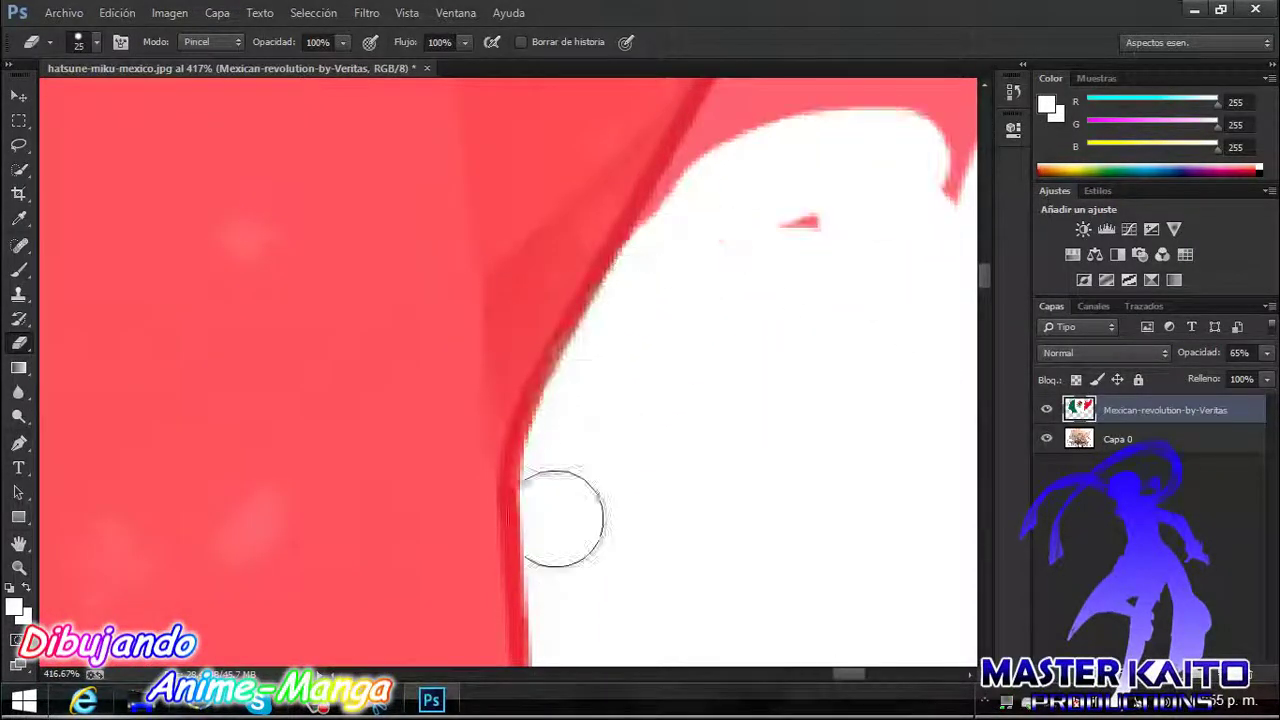
scroll(562, 518, up, 3)
drag(737, 357, 809, 229)
scroll(809, 229, up, 3)
mouse_move(777, 414)
mouse_down()
mouse_move(572, 450)
mouse_move(591, 466)
mouse_up()
scroll(591, 466, up, 3)
mouse_move(749, 494)
mouse_down()
mouse_move(540, 377)
mouse_move(583, 226)
mouse_move(600, 337)
mouse_move(643, 420)
mouse_move(689, 346)
mouse_up()
scroll(600, 337, up, 3)
- Clean the remaining red off the top of the white cloud edge
drag(884, 678, 895, 680)
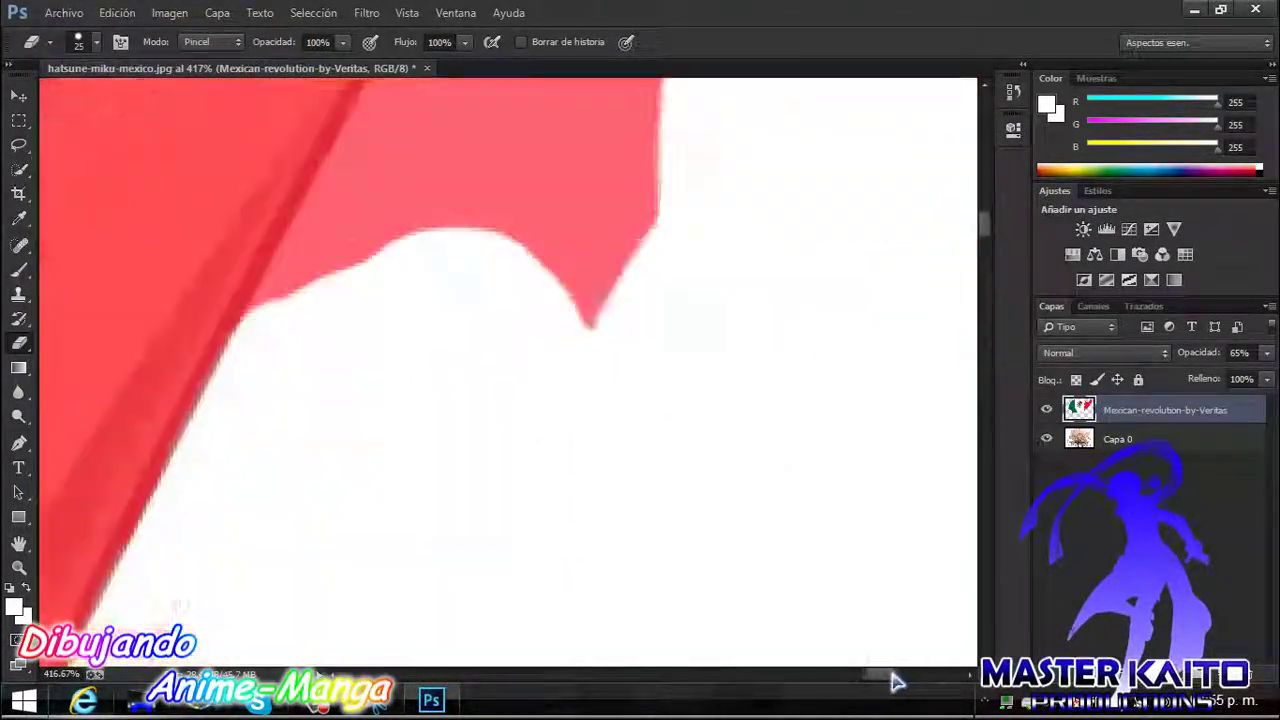
scroll(537, 251, up, 3)
mouse_move(537, 251)
mouse_down()
mouse_move(286, 500)
mouse_move(529, 363)
mouse_move(477, 382)
mouse_move(557, 220)
mouse_up()
scroll(529, 363, up, 3)
scroll(757, 134, up, 3)
scroll(663, 186, up, 3)
mouse_move(663, 186)
mouse_down()
mouse_move(671, 497)
mouse_move(614, 171)
mouse_move(586, 366)
mouse_move(551, 243)
mouse_up()
scroll(586, 366, up, 3)
scroll(551, 243, up, 3)
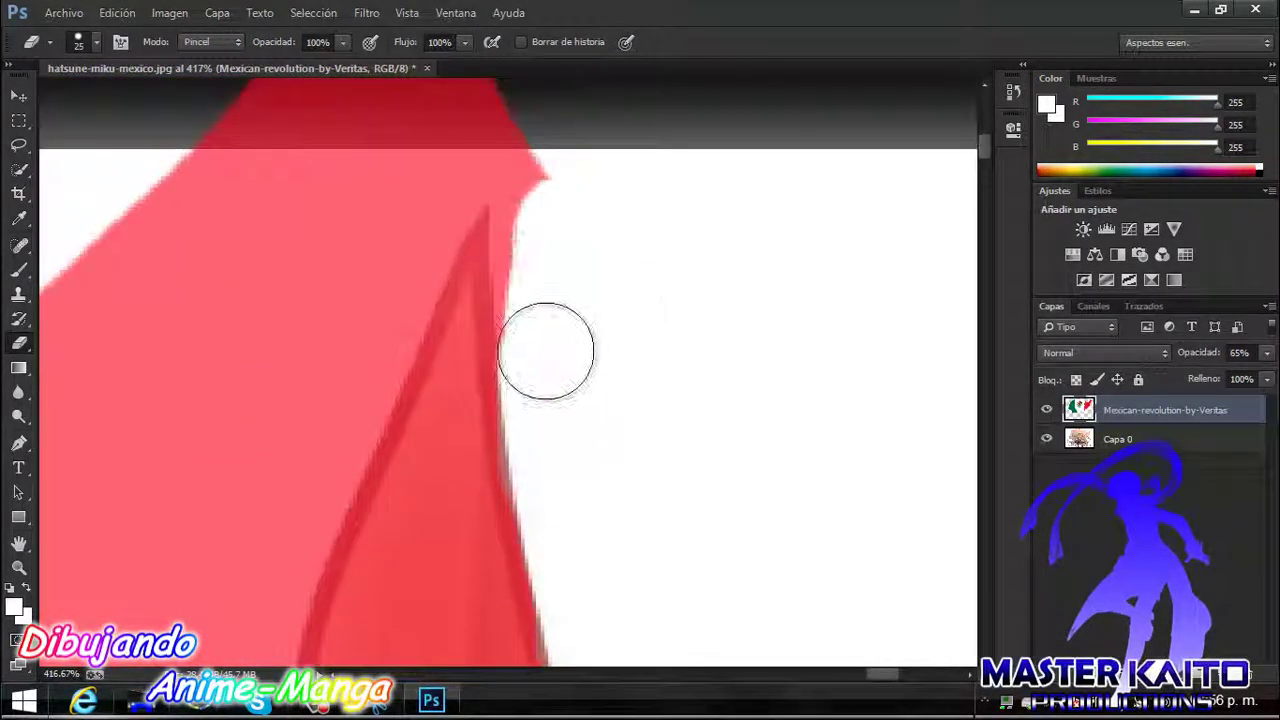
drag(545, 350, 530, 200)
scroll(171, 123, up, 3)
- Erase the large red areas beside the white shape and zoom out to fit the image
scroll(243, 366, down, 2)
mouse_move(243, 366)
mouse_down()
mouse_move(334, 451)
mouse_move(225, 565)
mouse_up()
scroll(309, 420, up, 3)
scroll(263, 534, up, 3)
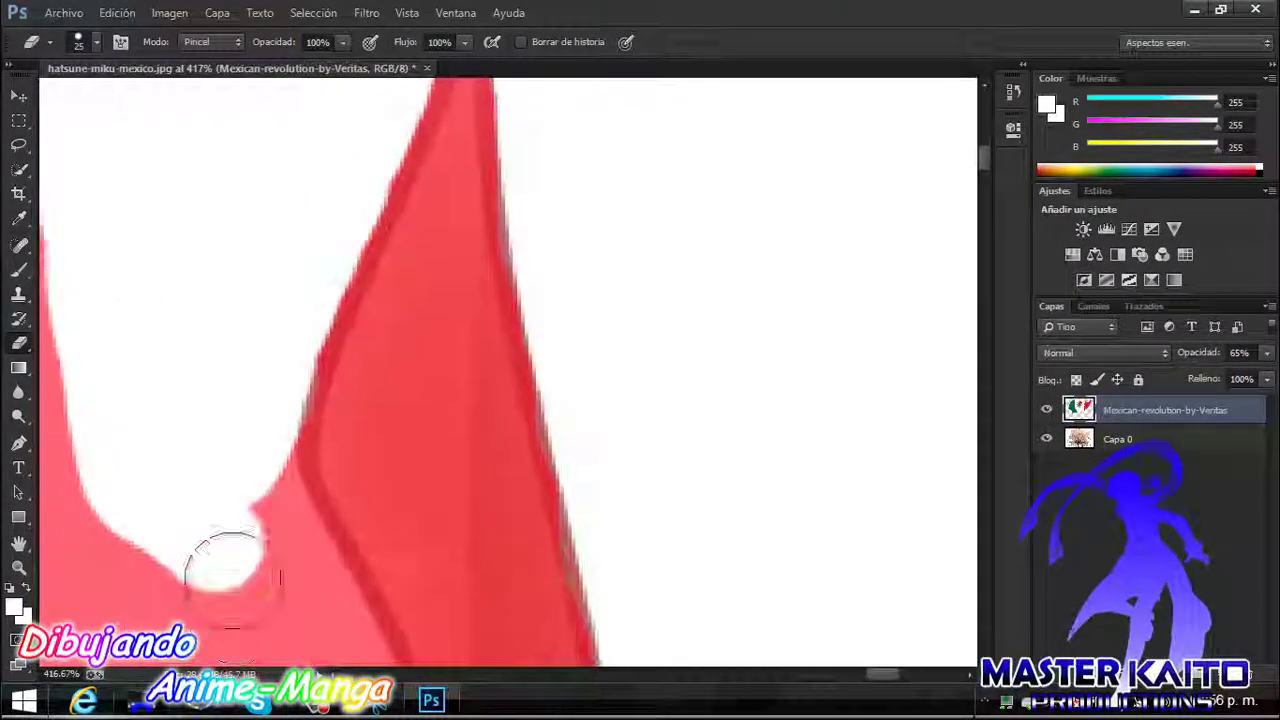
scroll(225, 565, left, 5)
mouse_move(529, 177)
mouse_down()
mouse_move(500, 466)
mouse_move(793, 568)
mouse_up()
scroll(506, 451, down, 3)
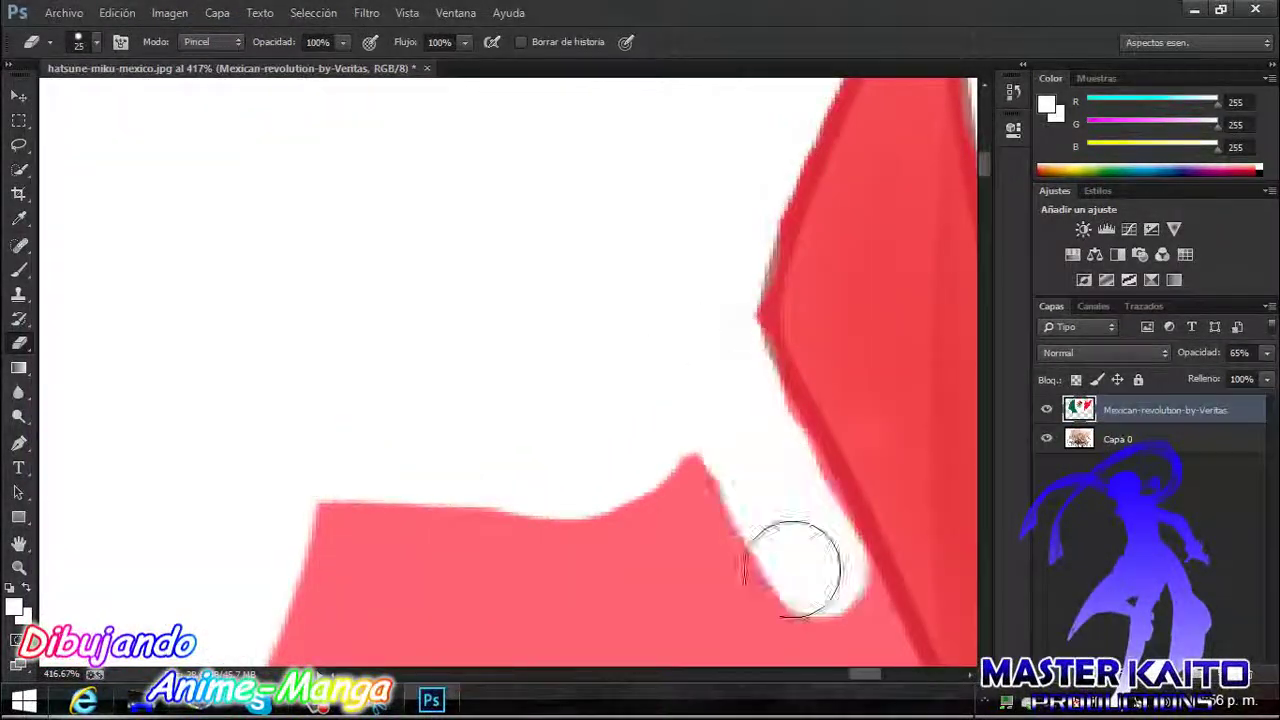
key(ctrl+0)
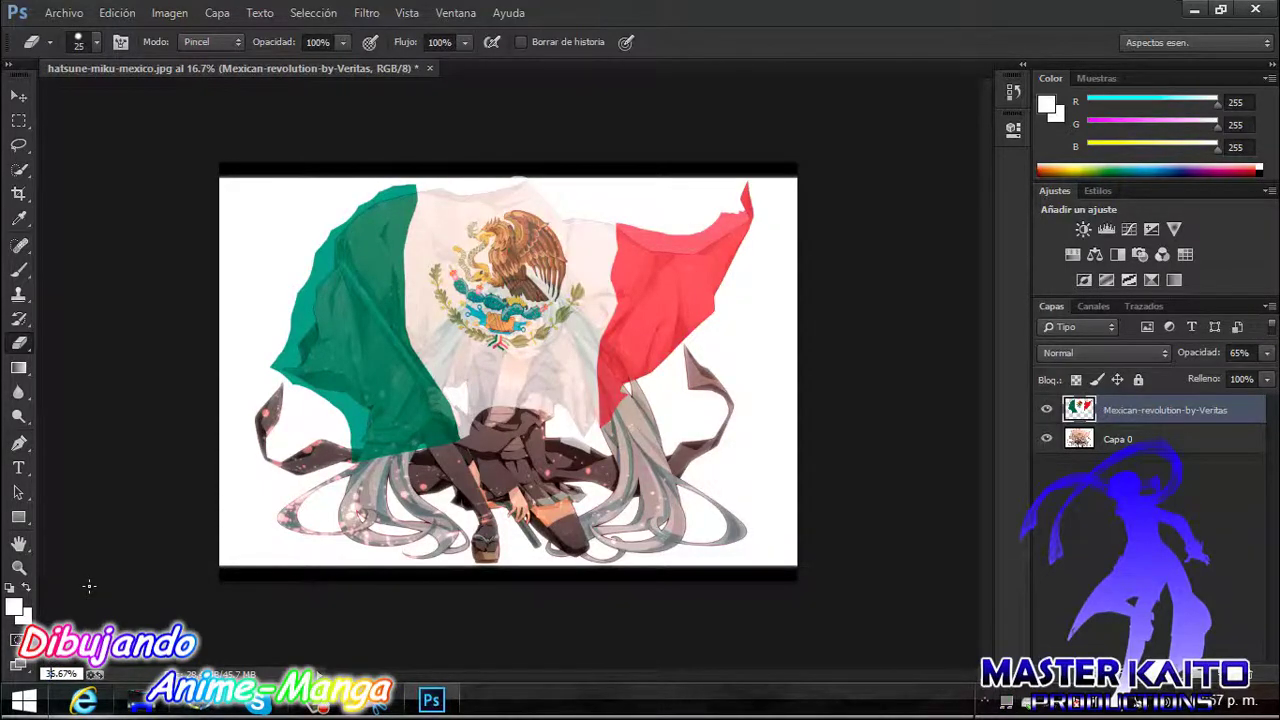
- Zoom out to the whole image and reveal the upper Mexican-revolution-by-Veritas layer, then take the Move tool
key(Return)
scroll(620, 674, up, 2)
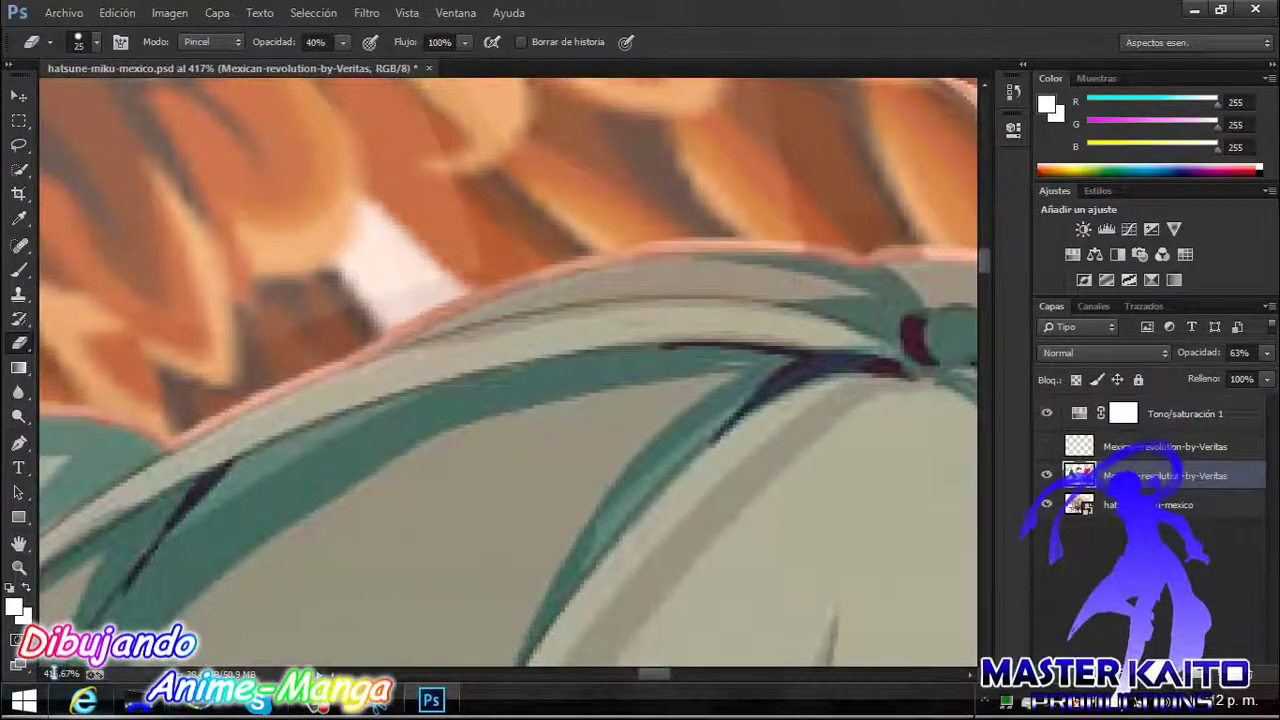
click(52, 672)
text(16.67)
key(Return)
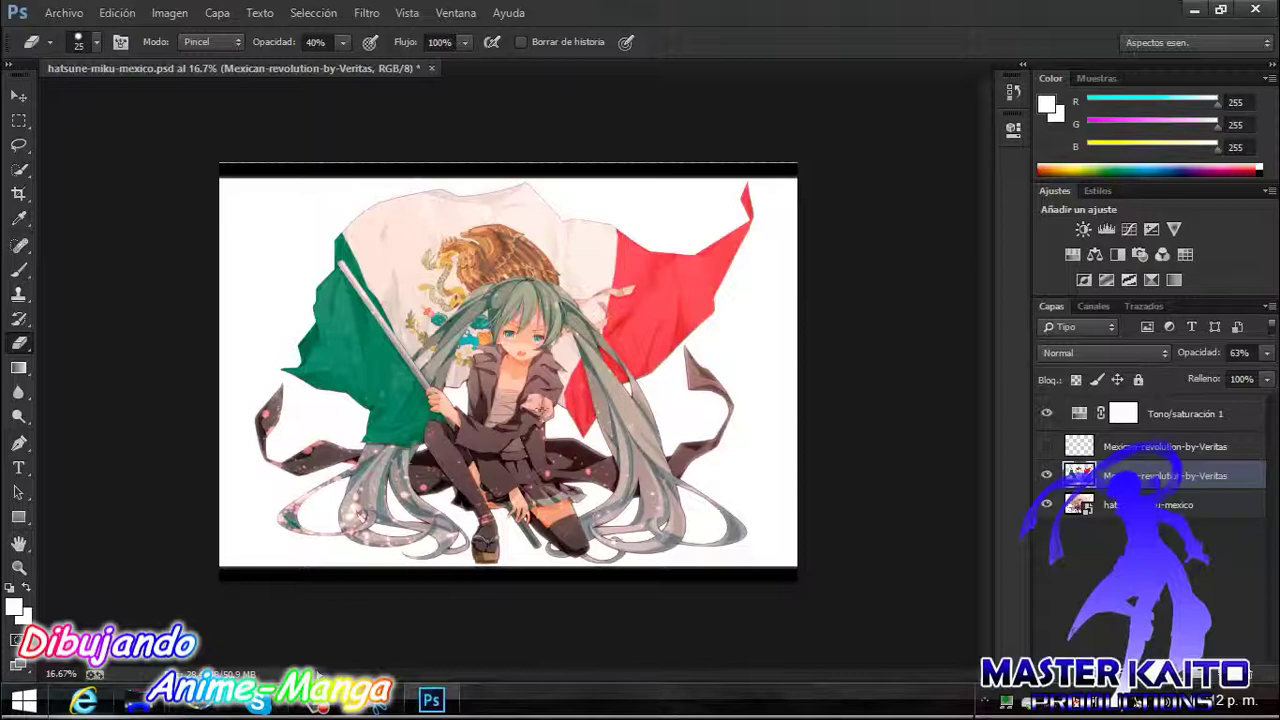
click(1046, 446)
key(v)
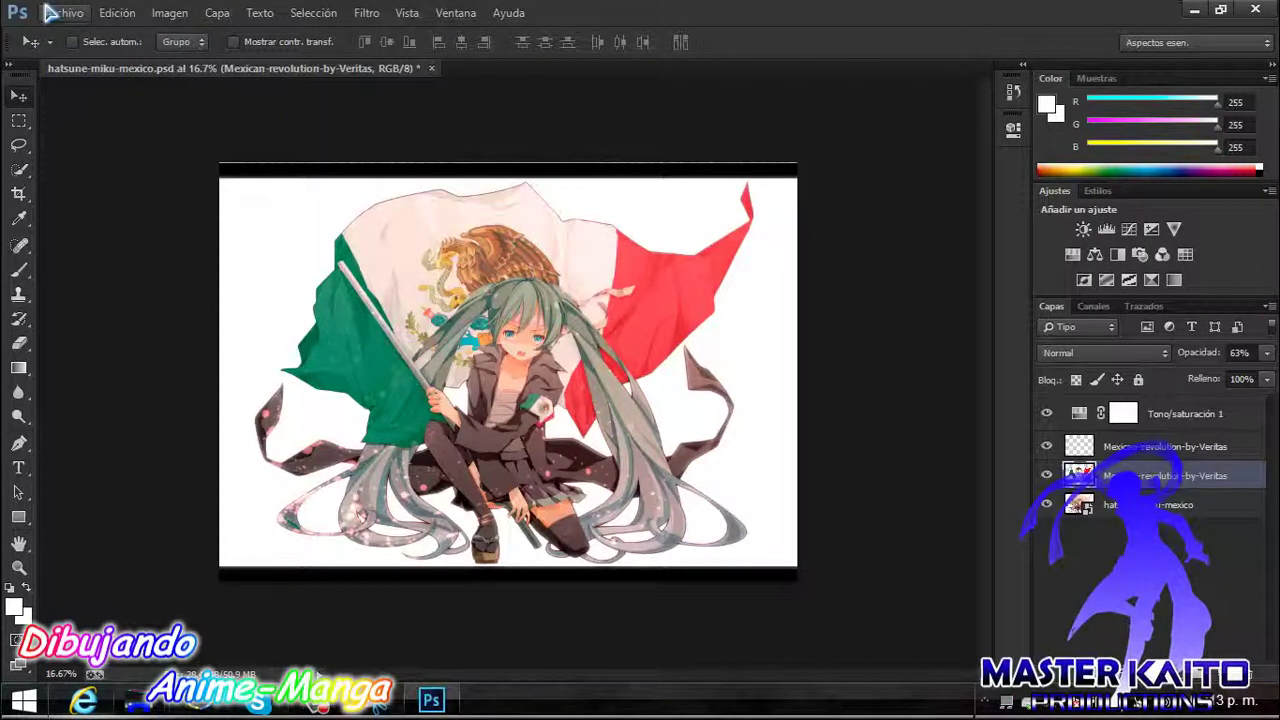
- Save the composition with layers as progreso.psd, accepting Maximize Compatibility
click(52, 12)
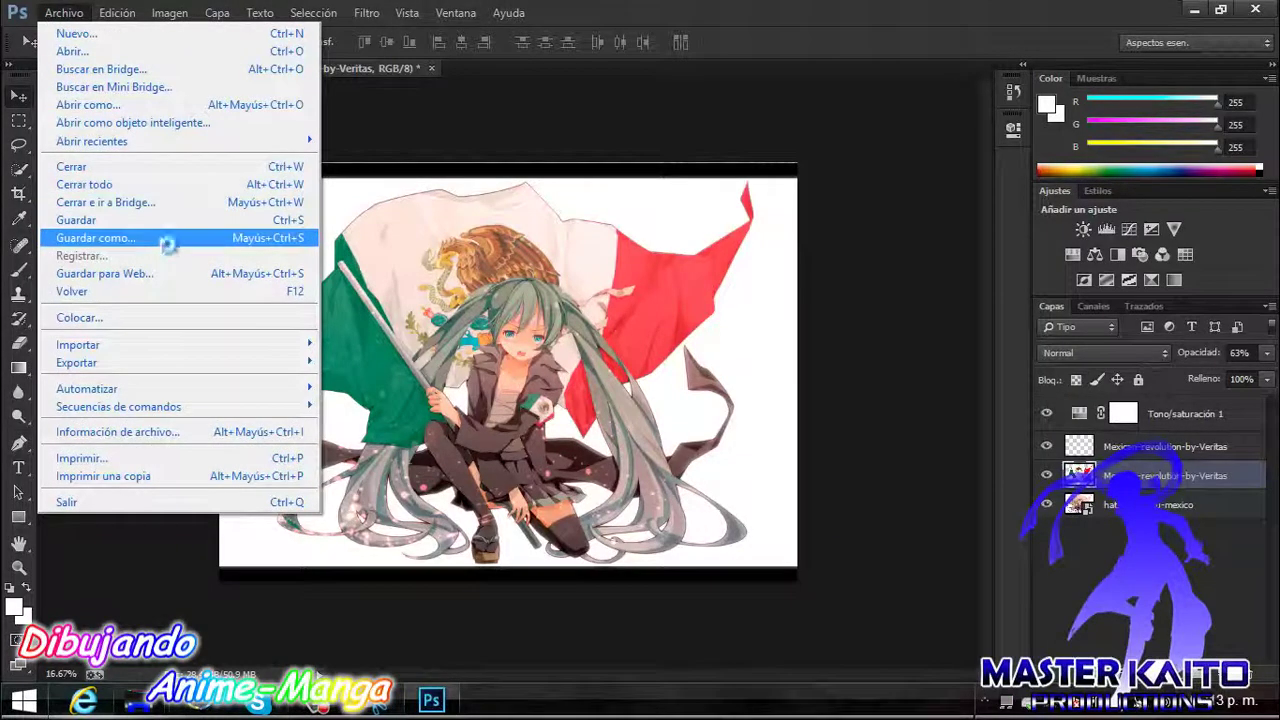
click(166, 243)
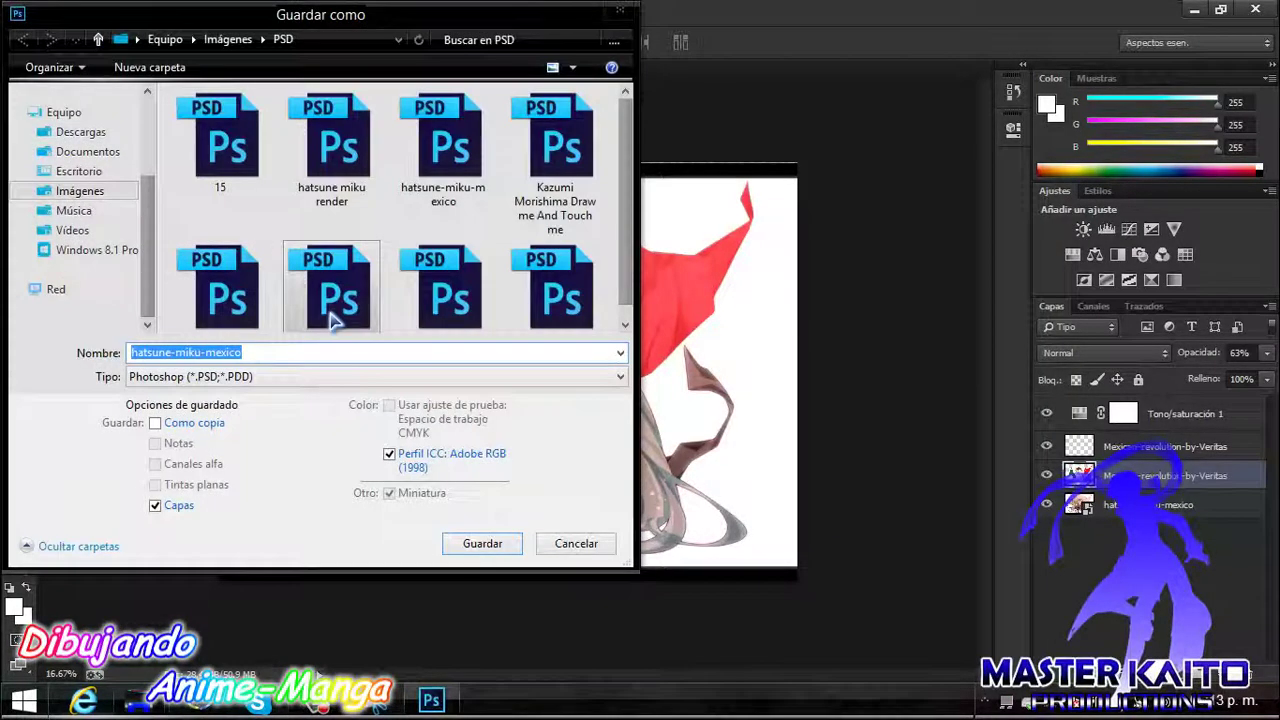
text(progreso)
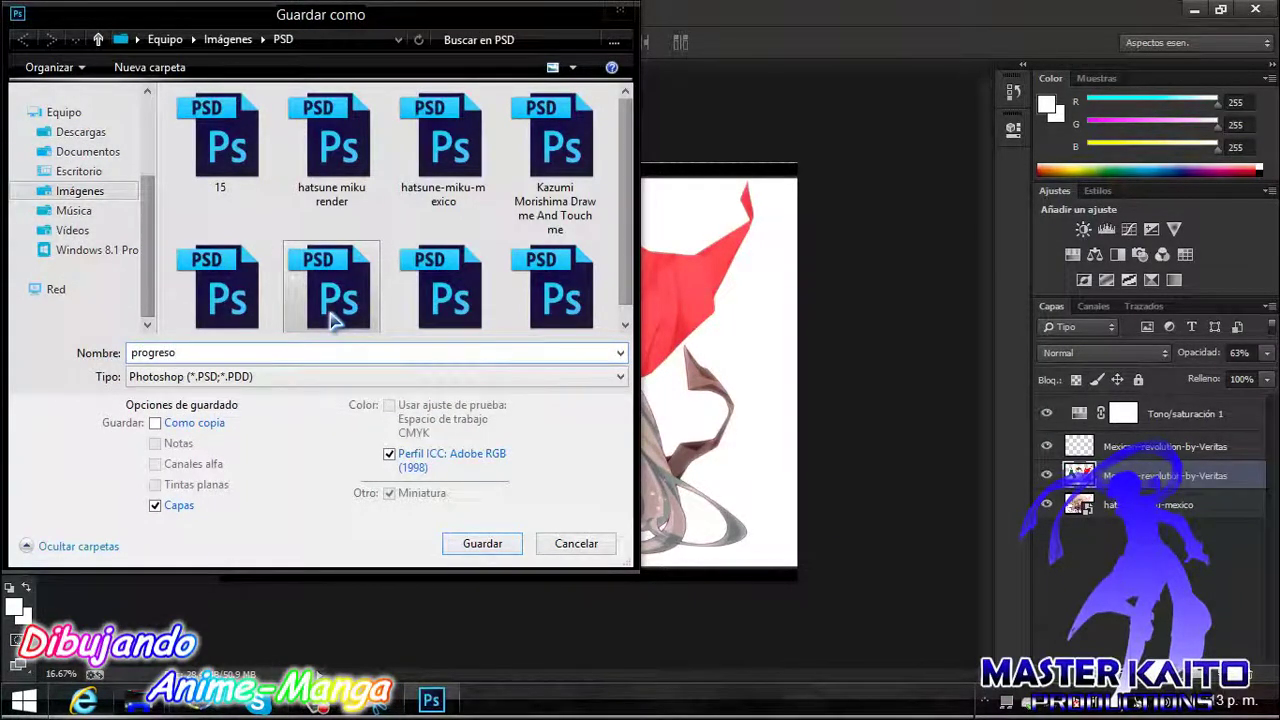
key(Return)
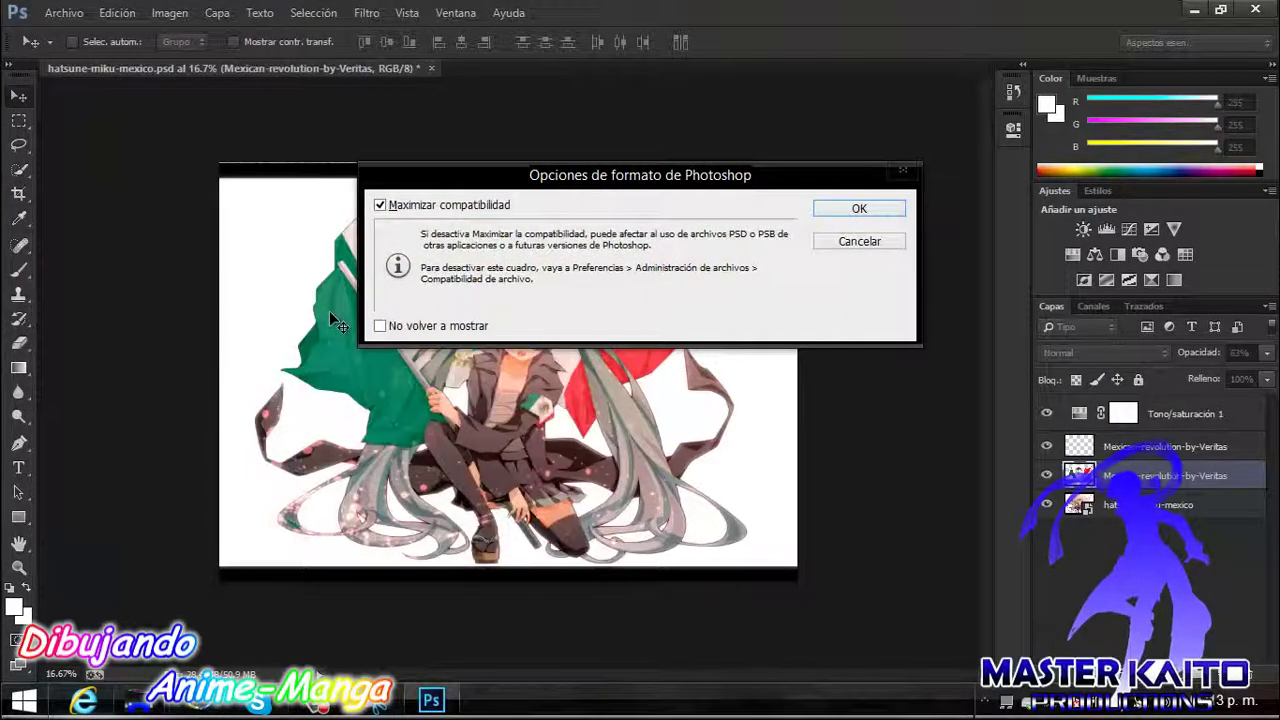
key(Return)
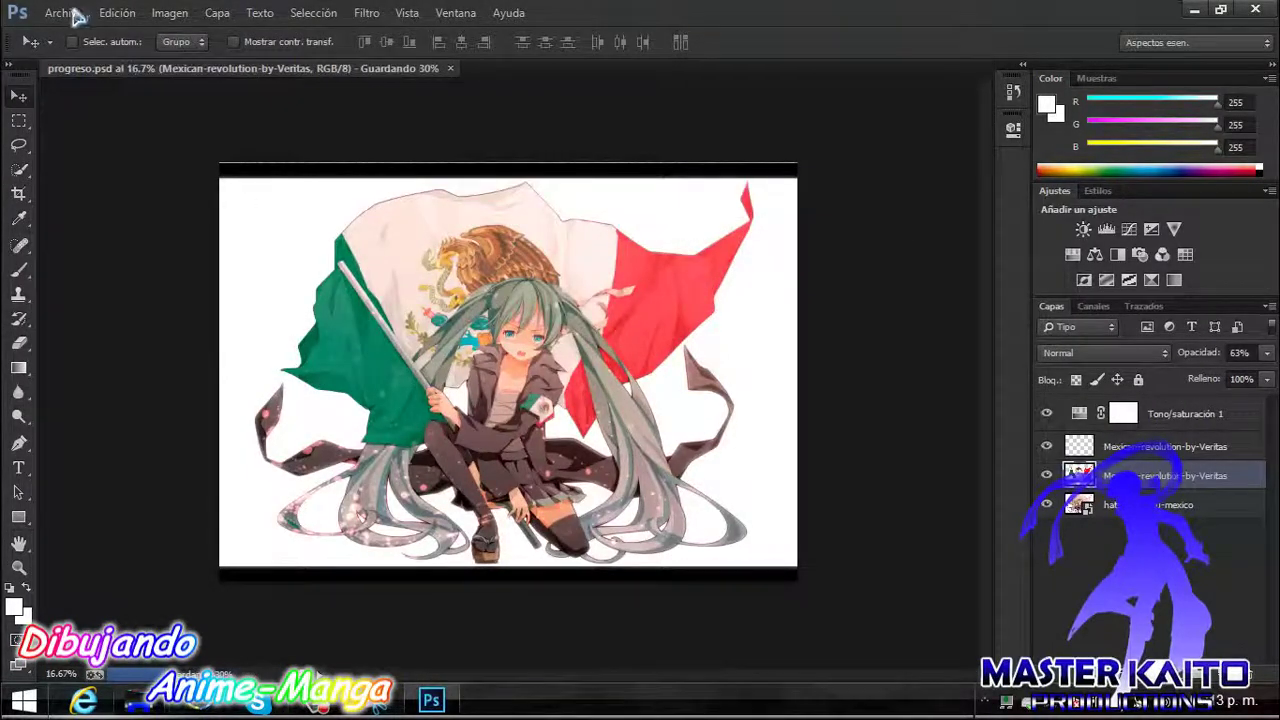
click(62, 13)
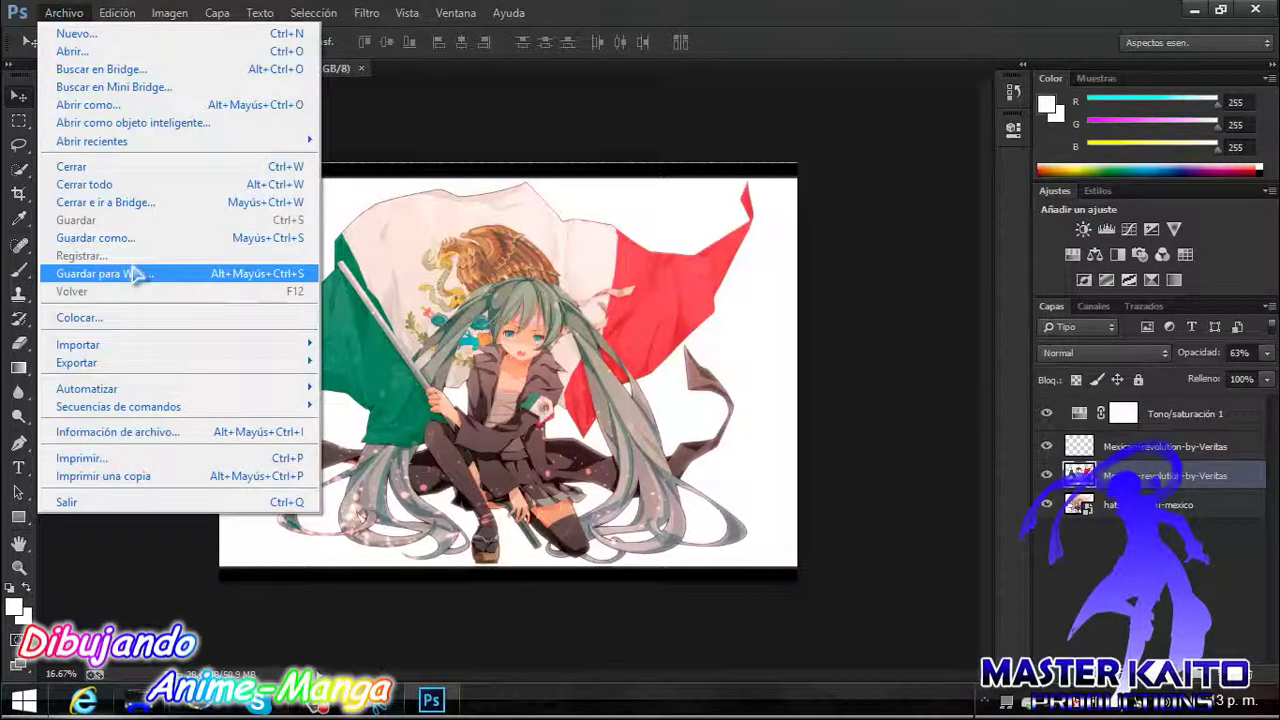
- Save for Web as a PNG-24 named progreso on the desktop
click(135, 274)
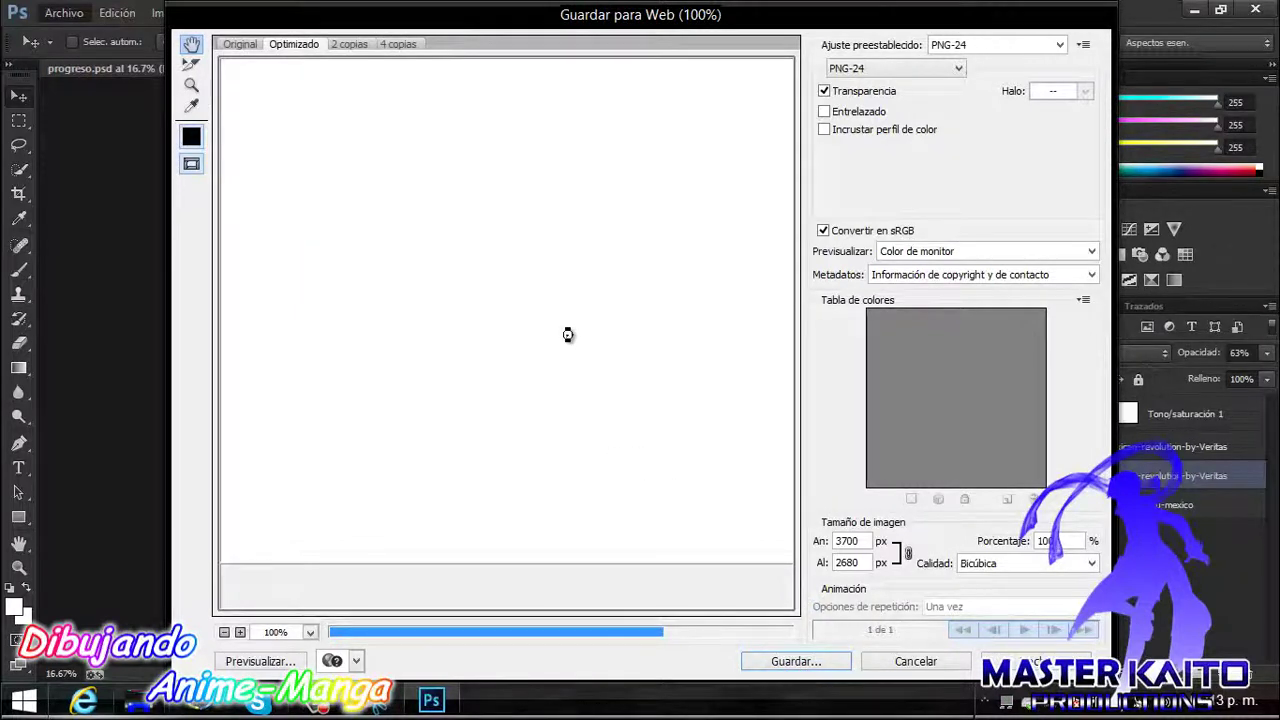
click(800, 663)
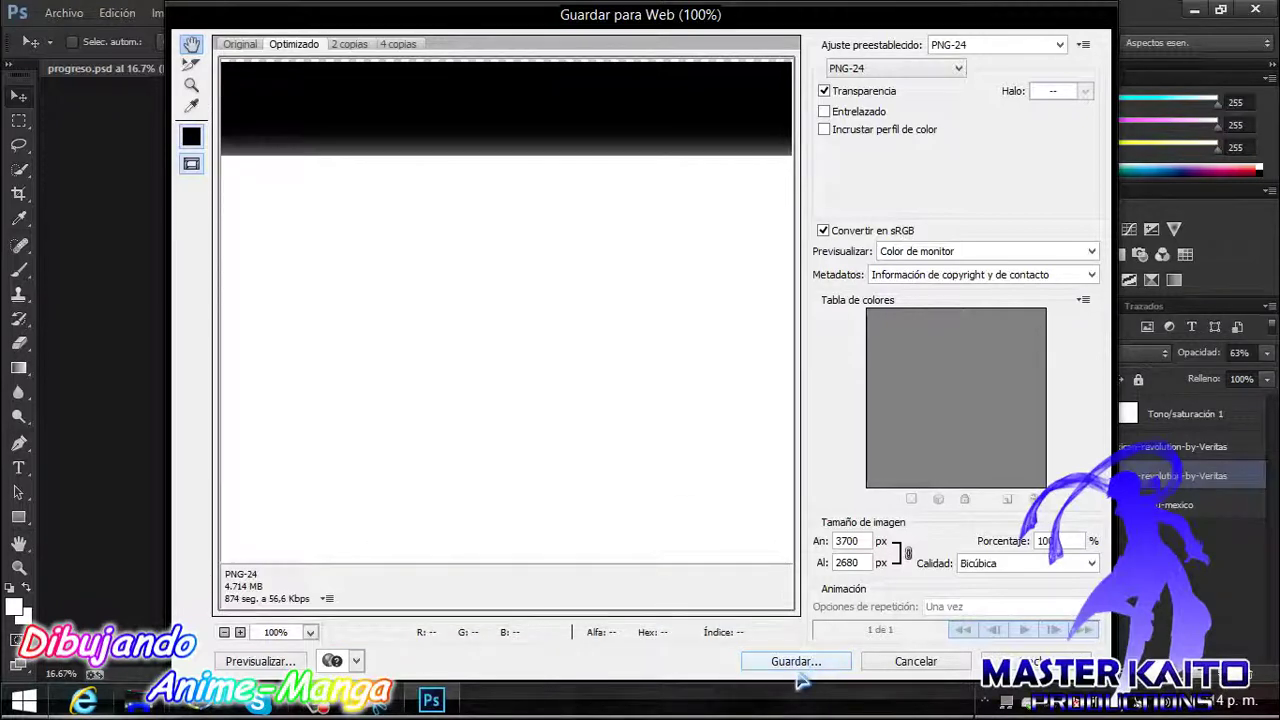
click(800, 663)
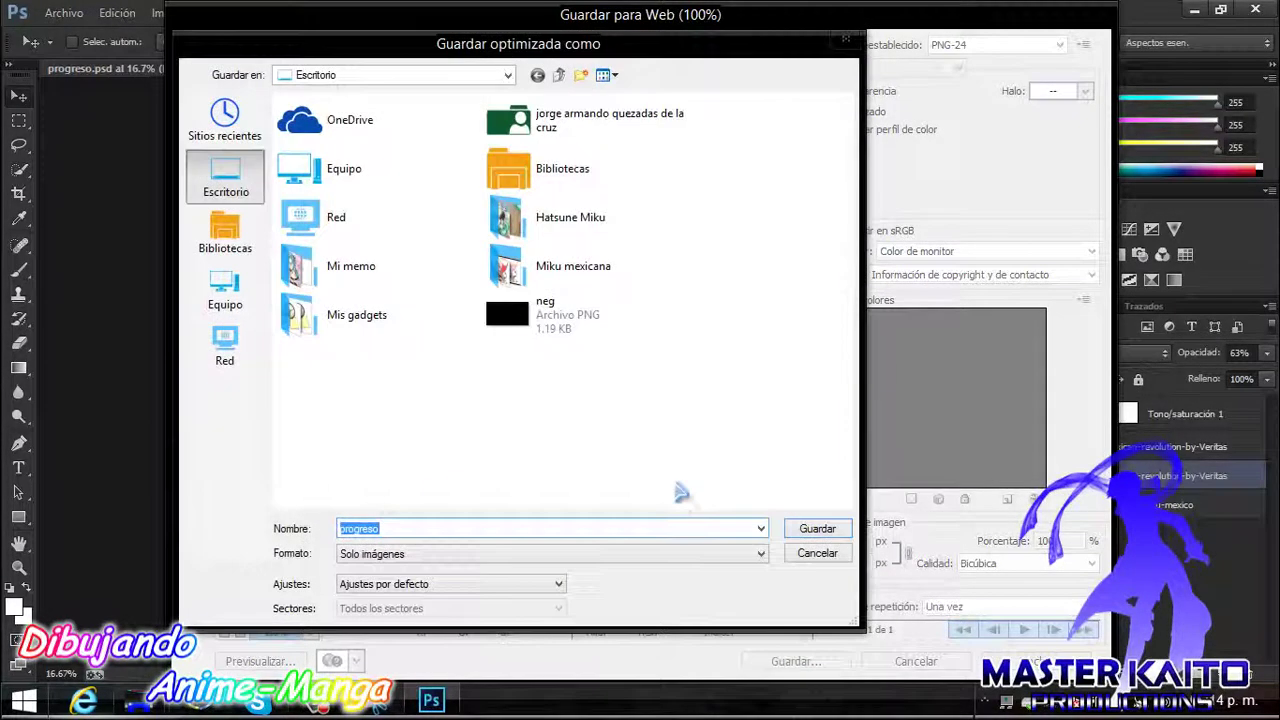
click(814, 530)
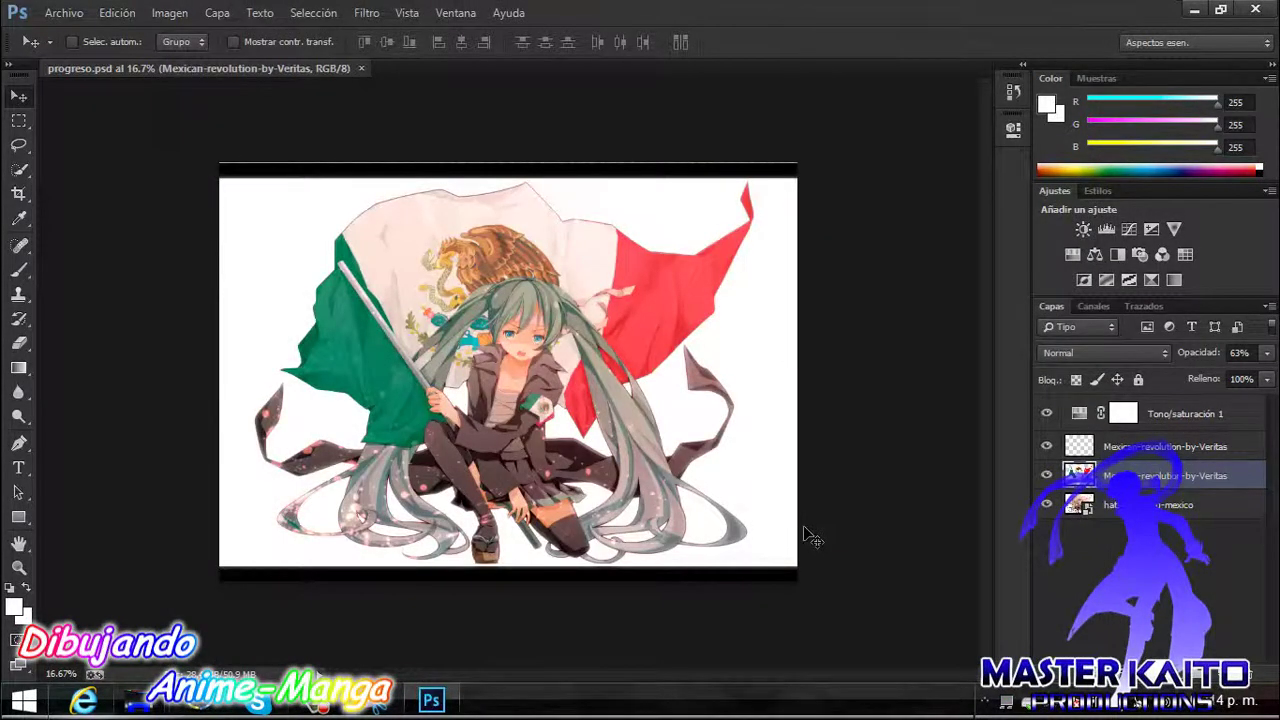
- Close progreso.psd and reopen progreso.png, assigning the Adobe RGB profile
key(e)
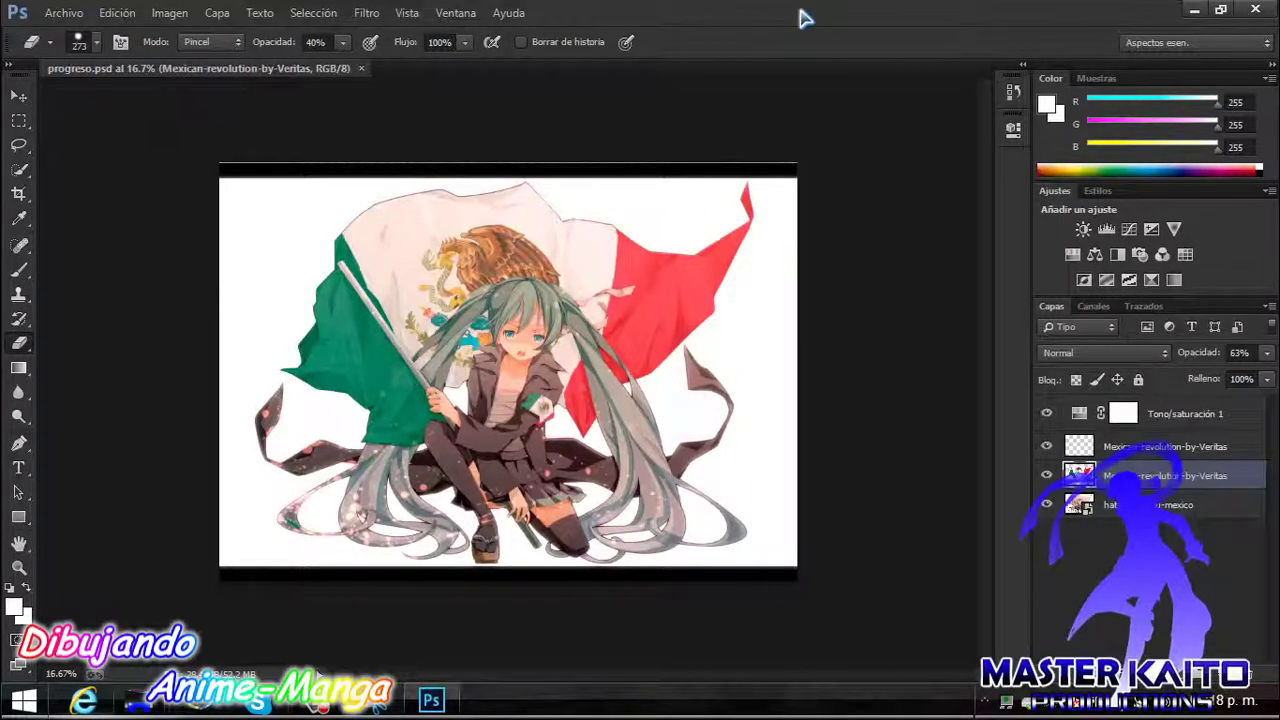
click(362, 68)
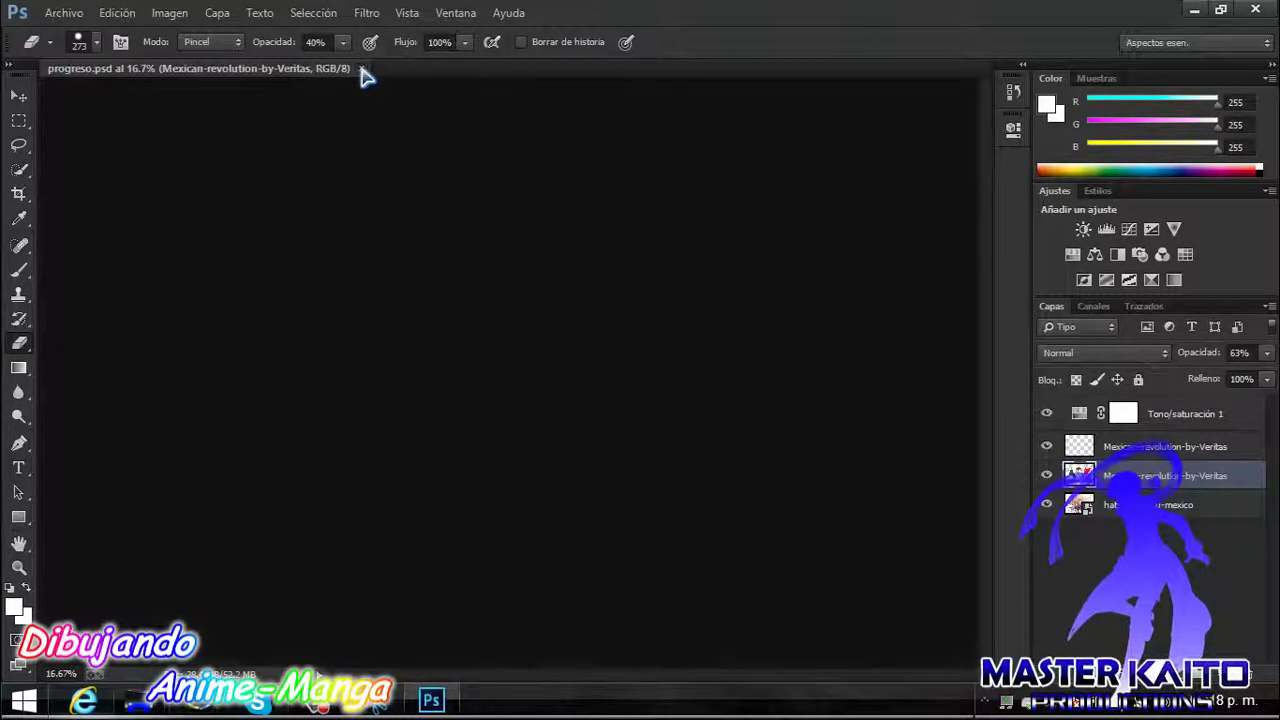
click(1193, 10)
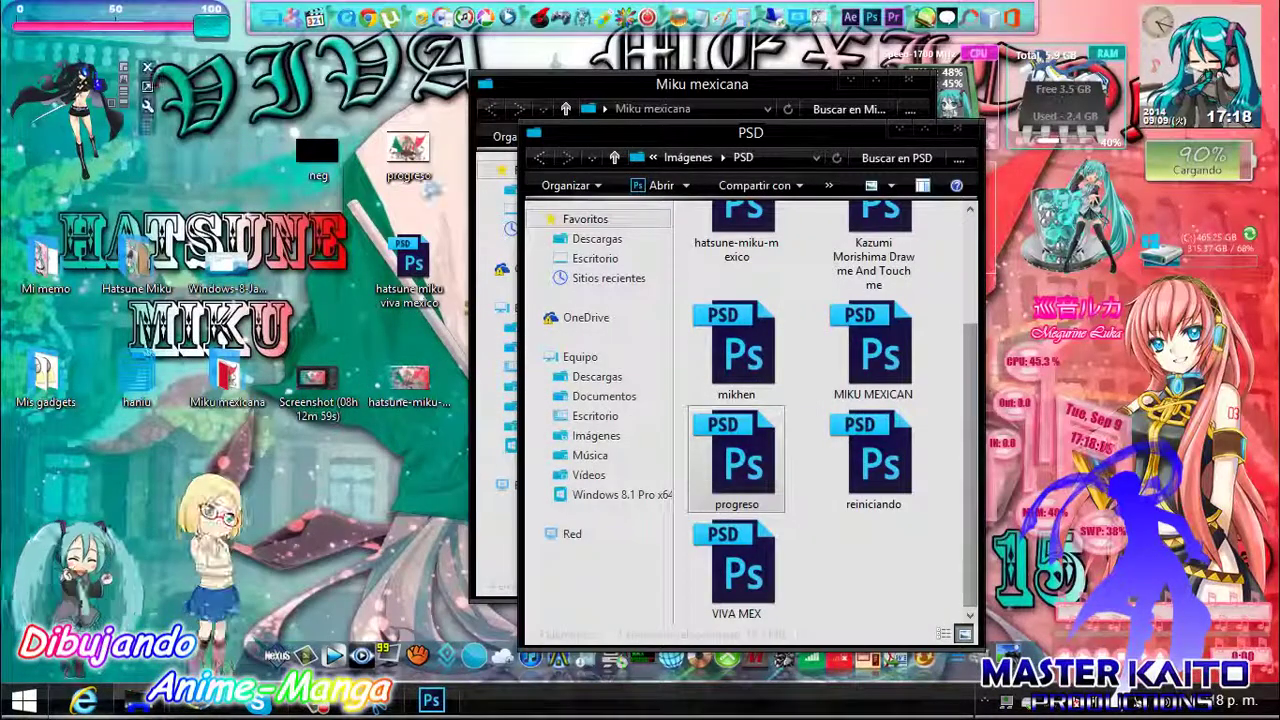
click(431, 700)
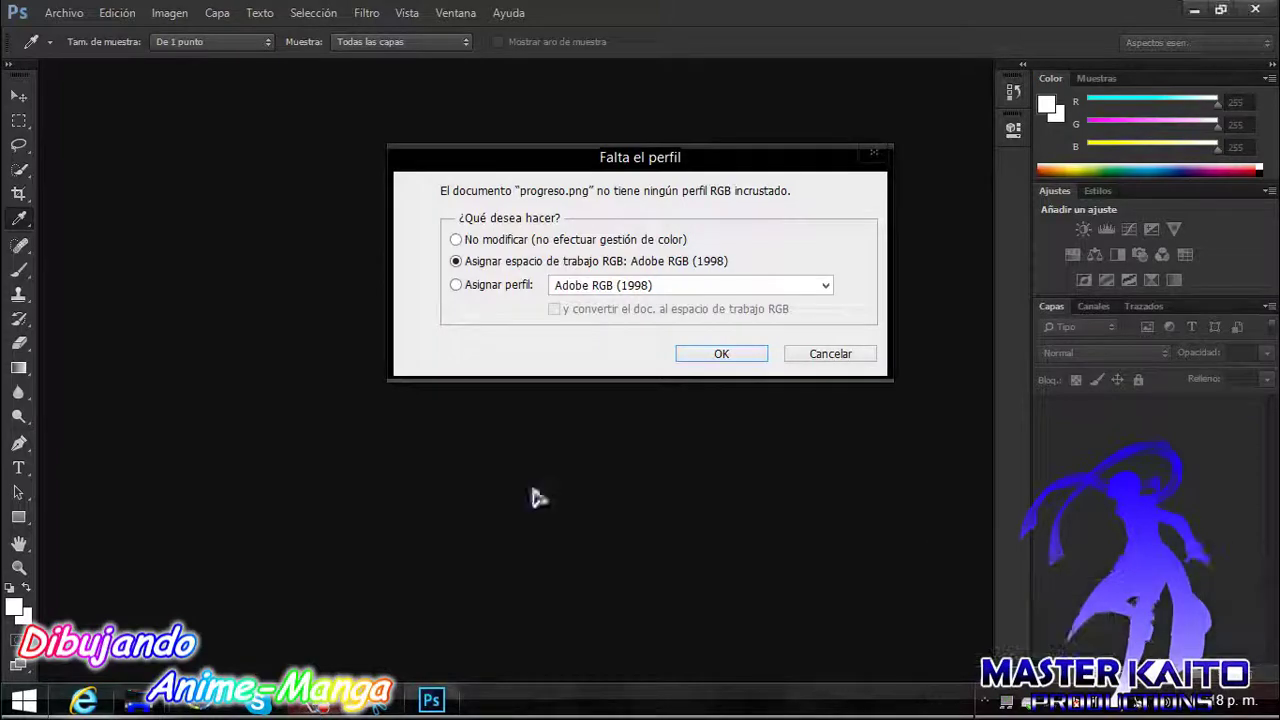
click(747, 359)
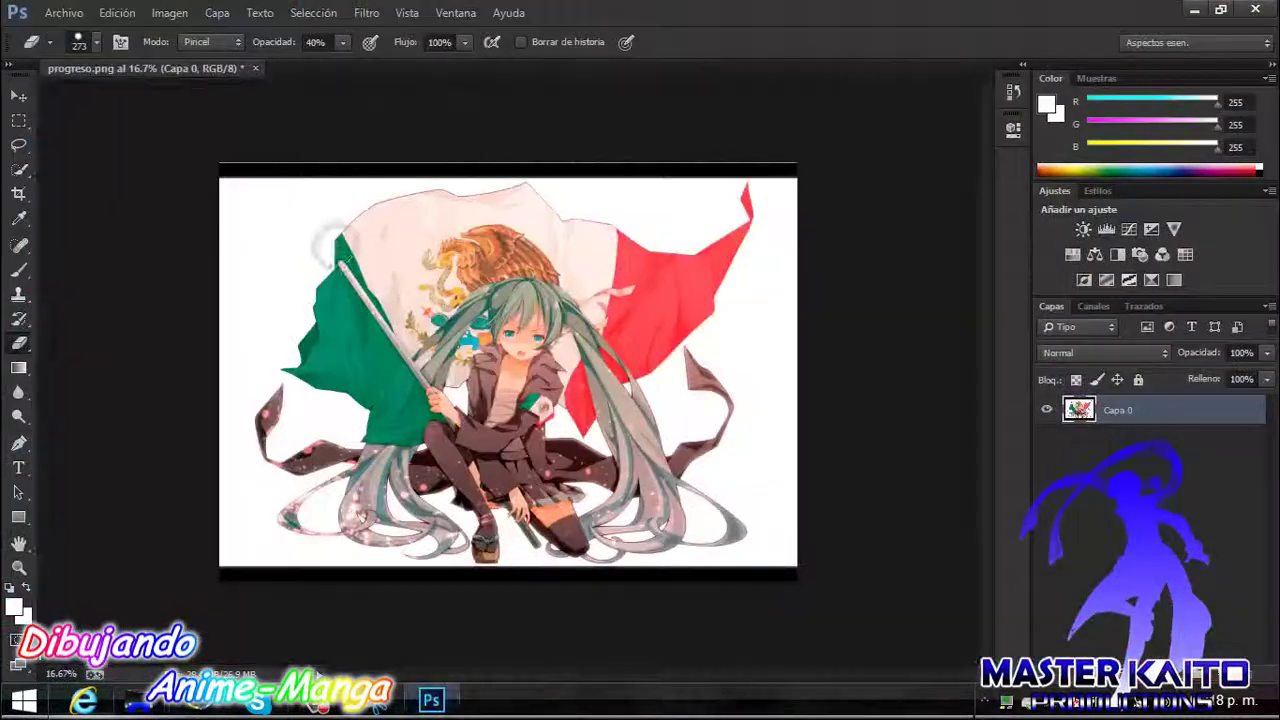
- Place the neg image on the canvas and move its layer below Capa 0
mouse_move(317, 150)
mouse_down()
mouse_move(508, 372)
mouse_move(287, 195)
mouse_move(683, 585)
mouse_move(795, 580)
mouse_up()
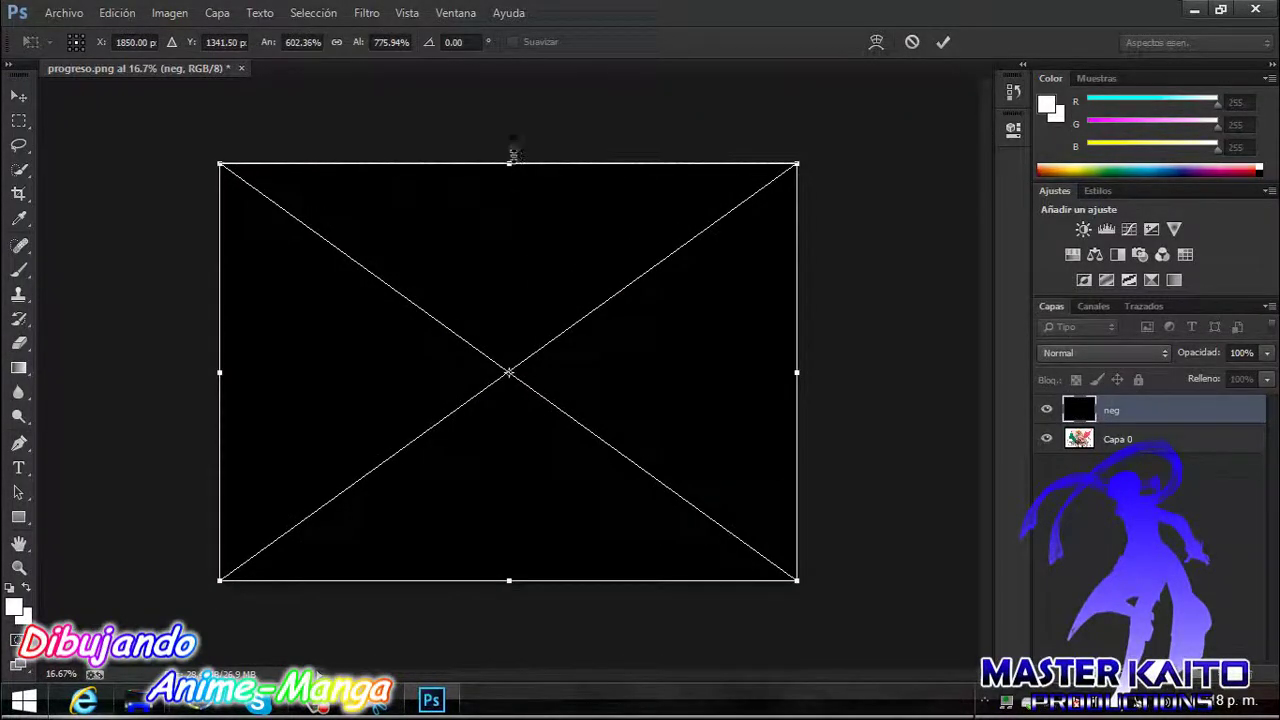
key(Return)
key(e)
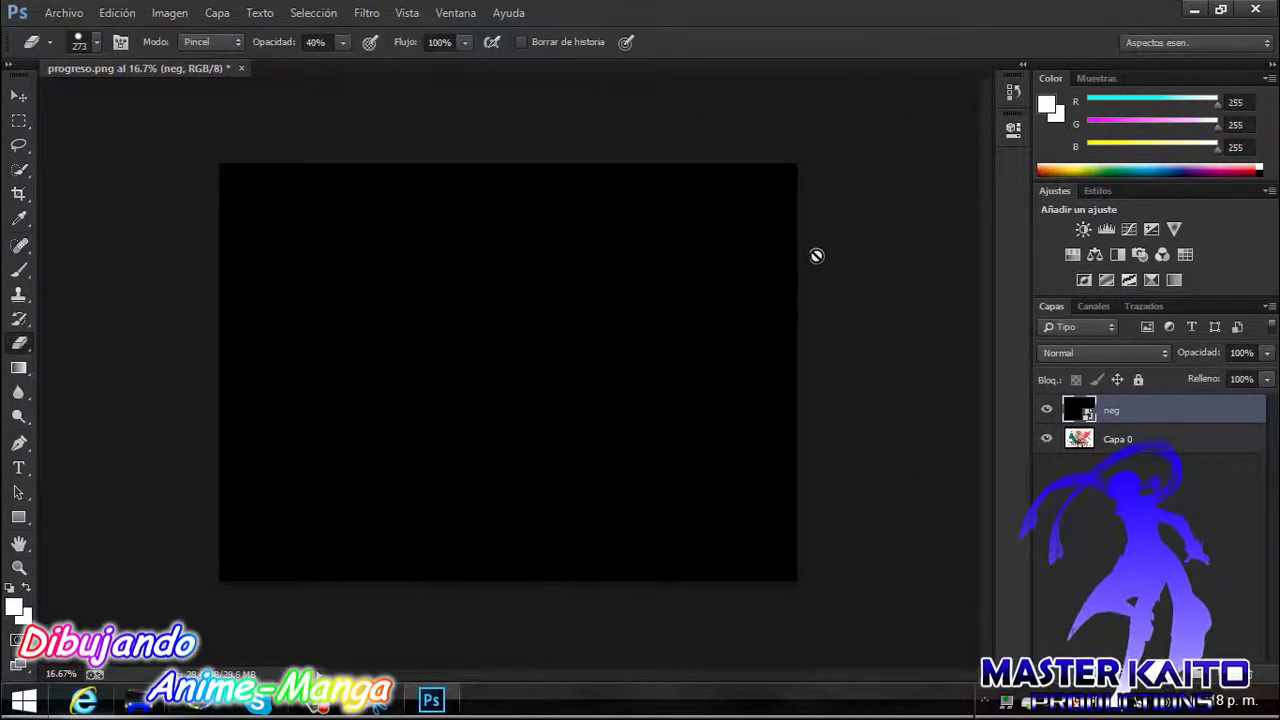
drag(1196, 418, 1196, 488)
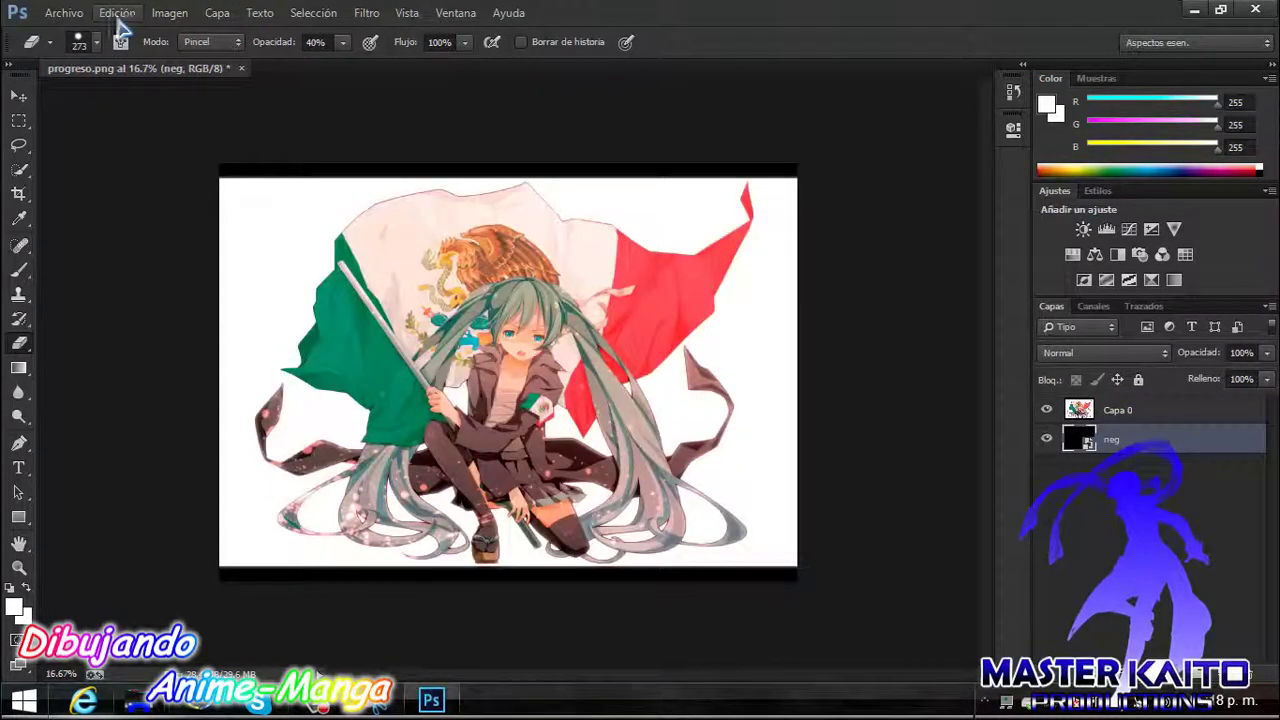
- Set the eraser to about 150 px and target Capa 0 after the smart-object erase fails
click(96, 46)
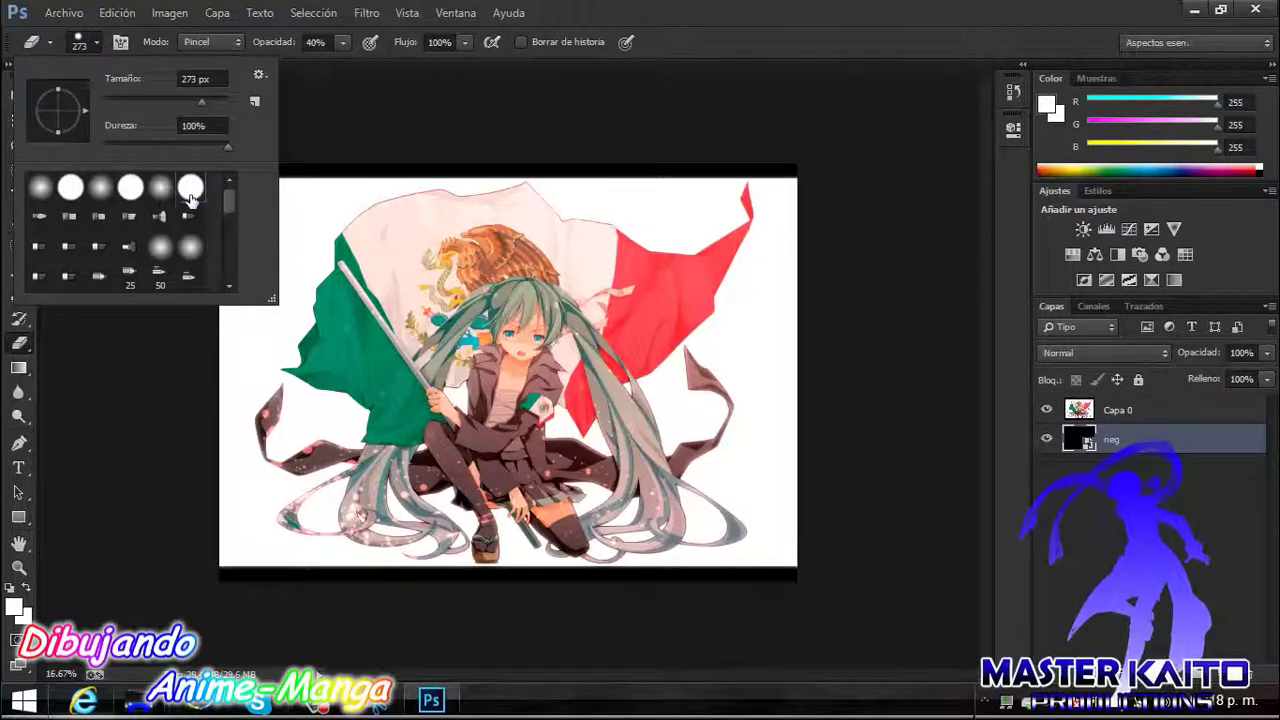
mouse_move(232, 216)
mouse_down()
mouse_move(229, 314)
mouse_move(234, 200)
mouse_up()
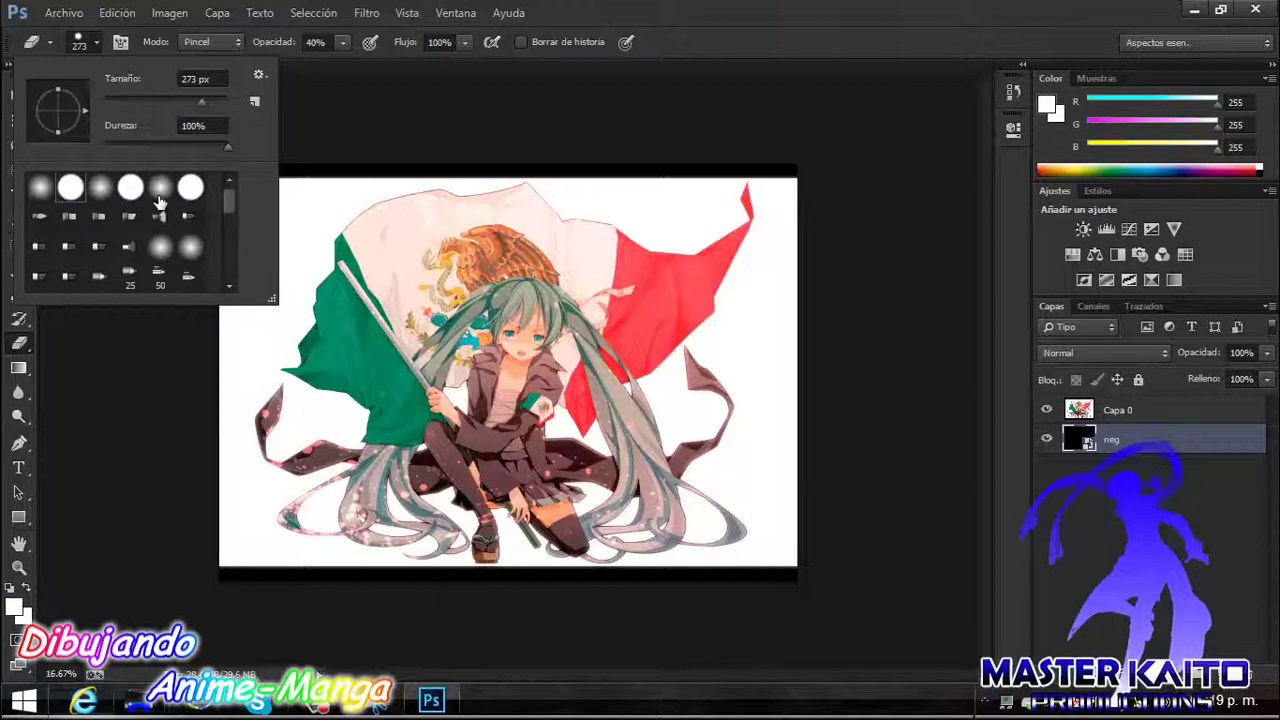
drag(200, 108, 184, 112)
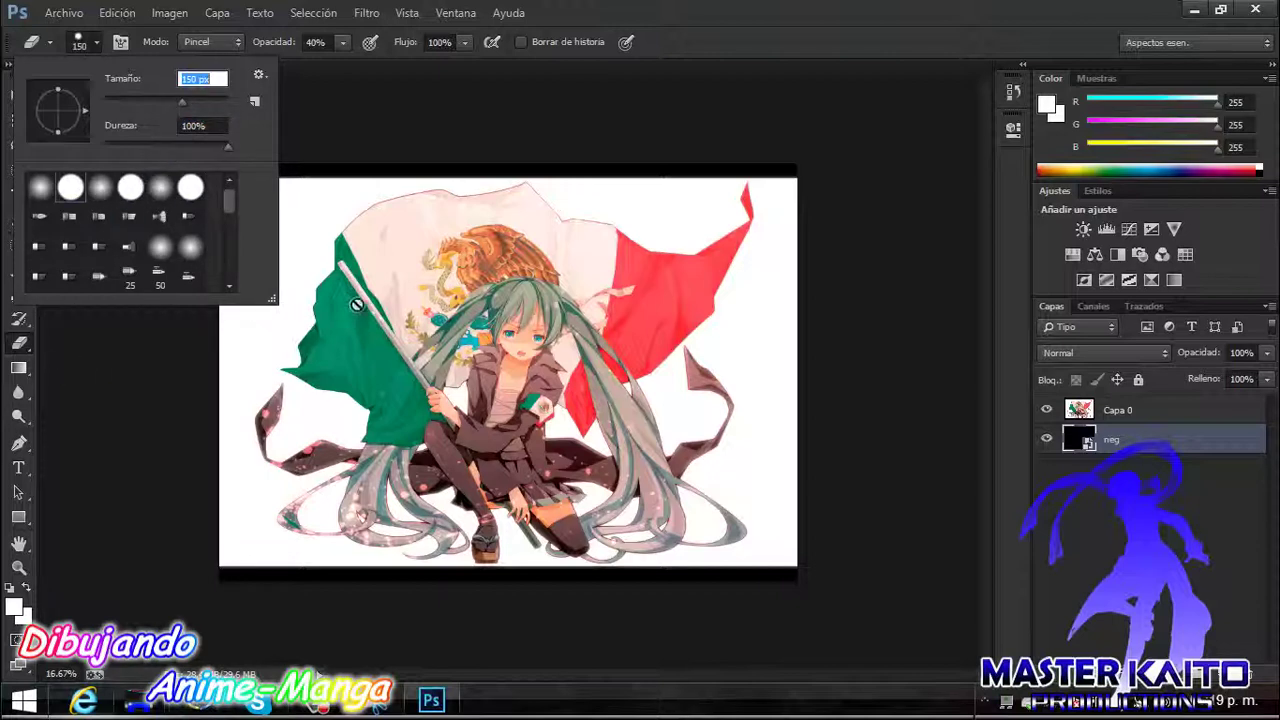
click(340, 231)
click(678, 286)
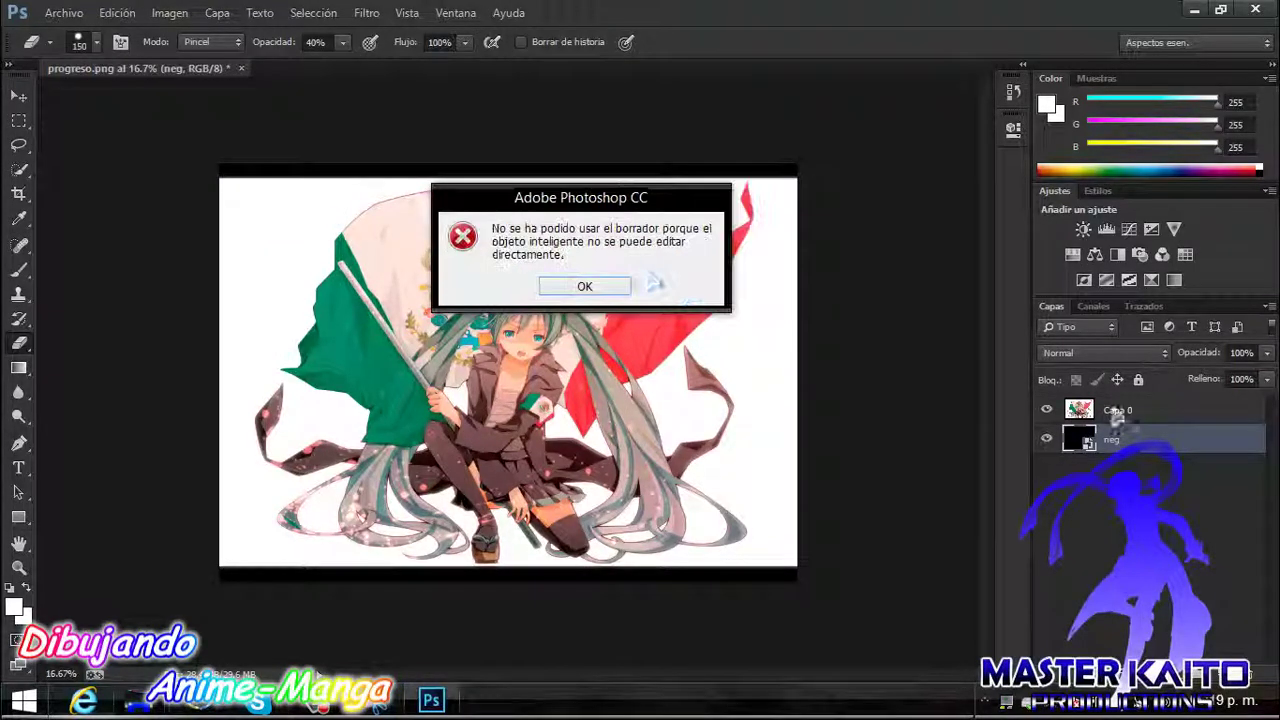
click(590, 290)
click(1110, 412)
- Erase the white background at the top-left corner with the eraser at 100% opacity
mouse_move(250, 185)
mouse_down()
mouse_move(224, 189)
mouse_move(276, 194)
mouse_up()
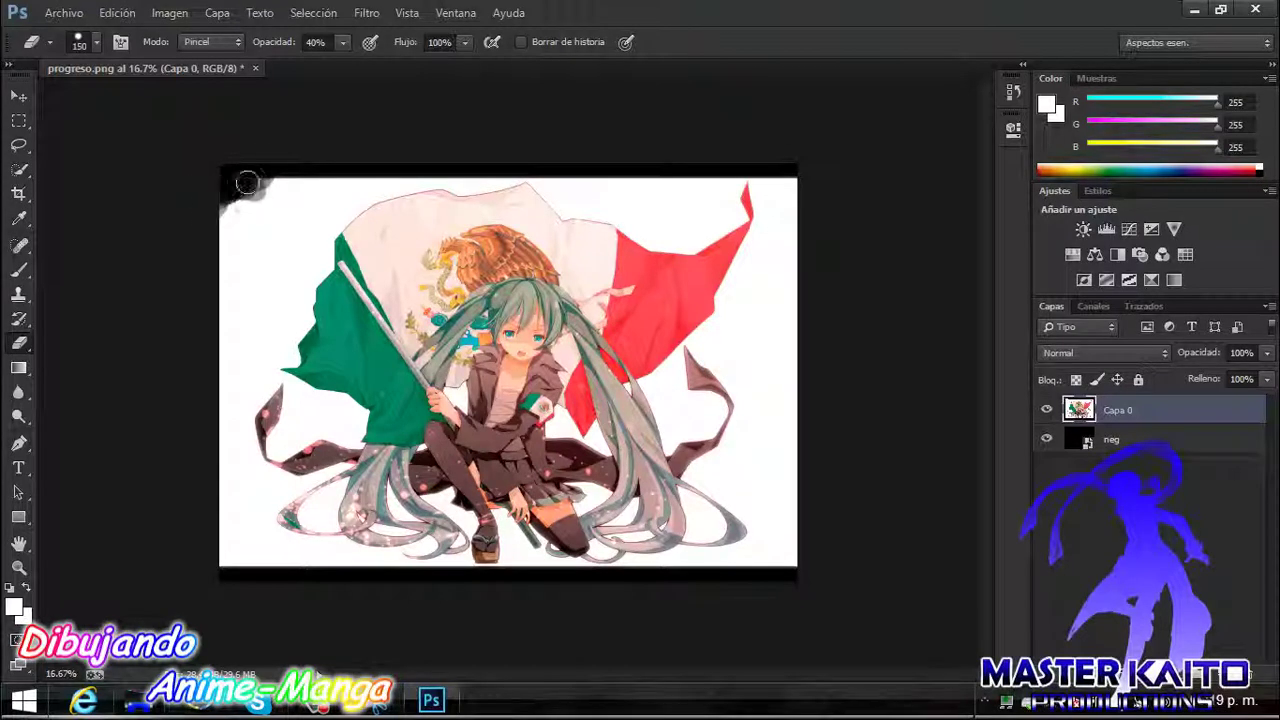
click(342, 42)
drag(343, 72, 408, 71)
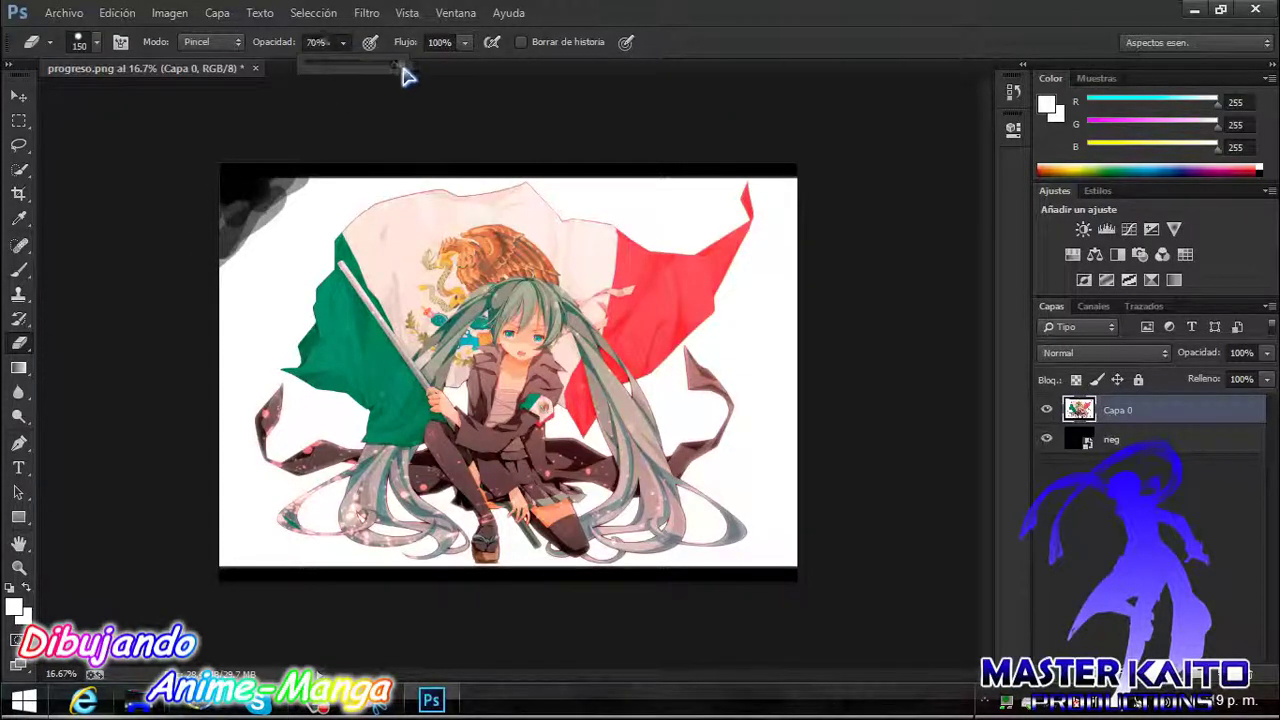
drag(249, 171, 217, 269)
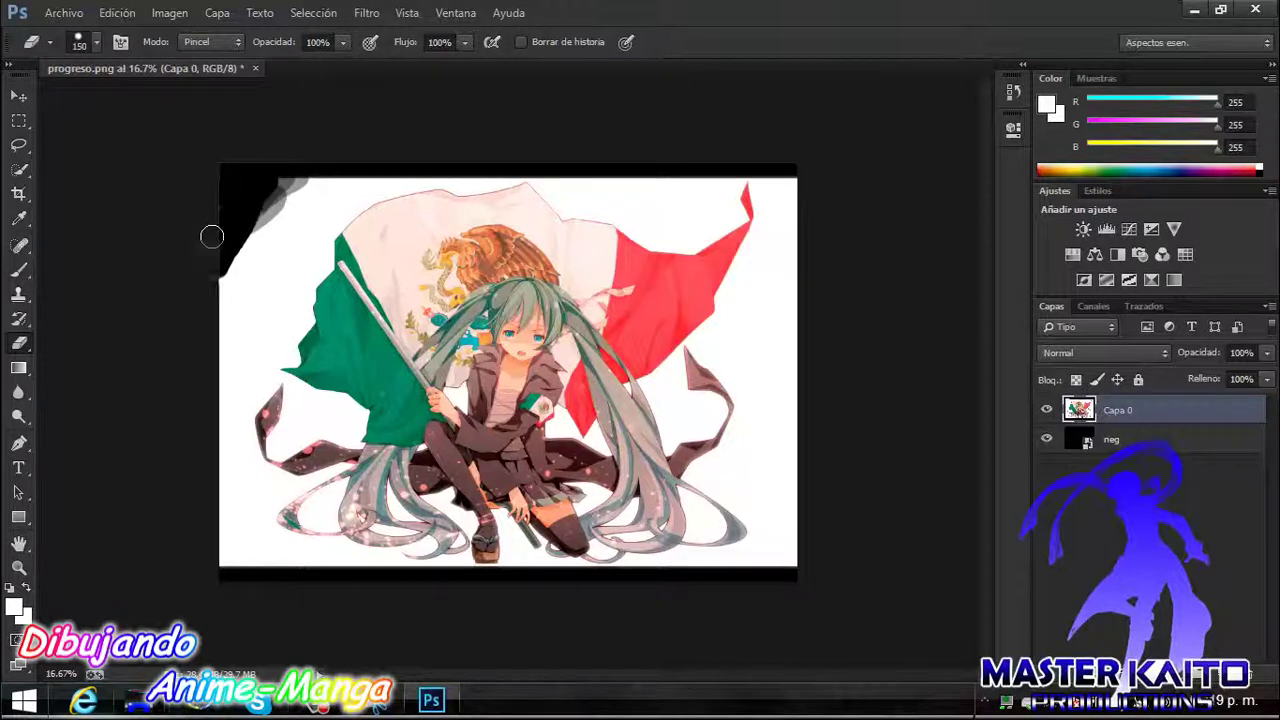
mouse_move(259, 200)
mouse_down()
mouse_move(320, 167)
mouse_move(259, 242)
mouse_up()
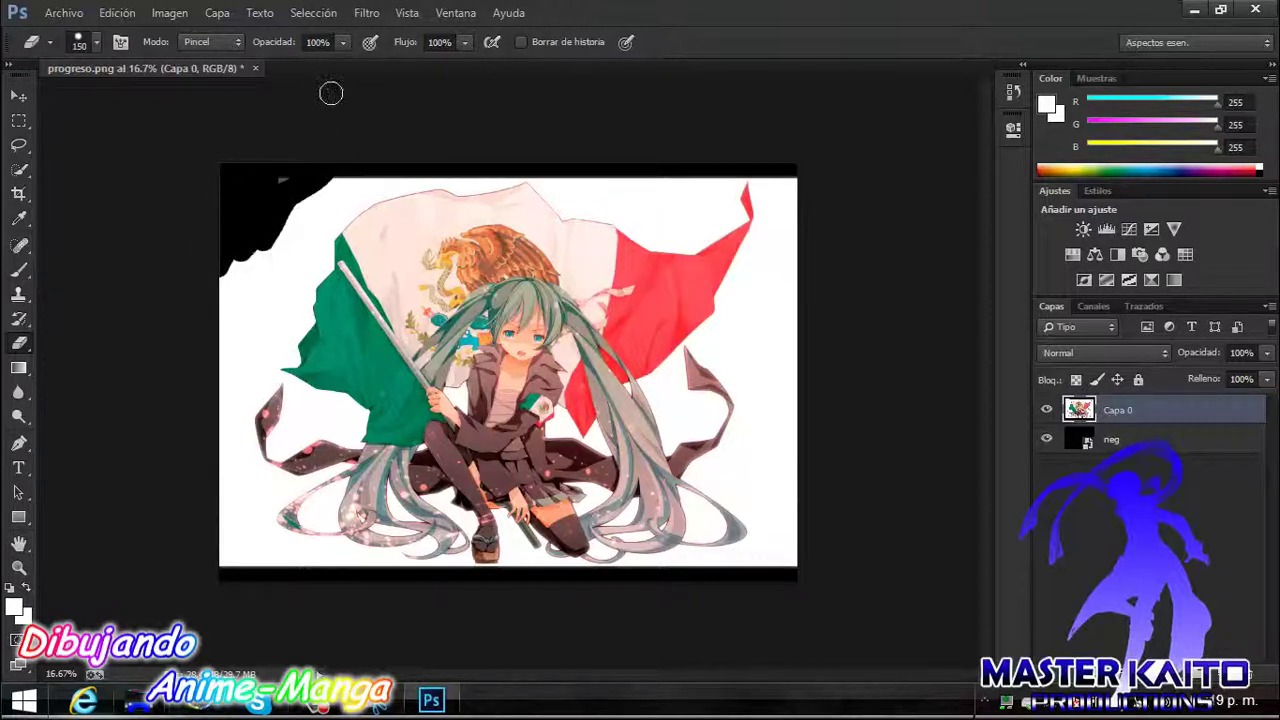
click(342, 42)
- Hide the black backing layer and zoom in closely to inspect the flag's cut-out edges
click(365, 67)
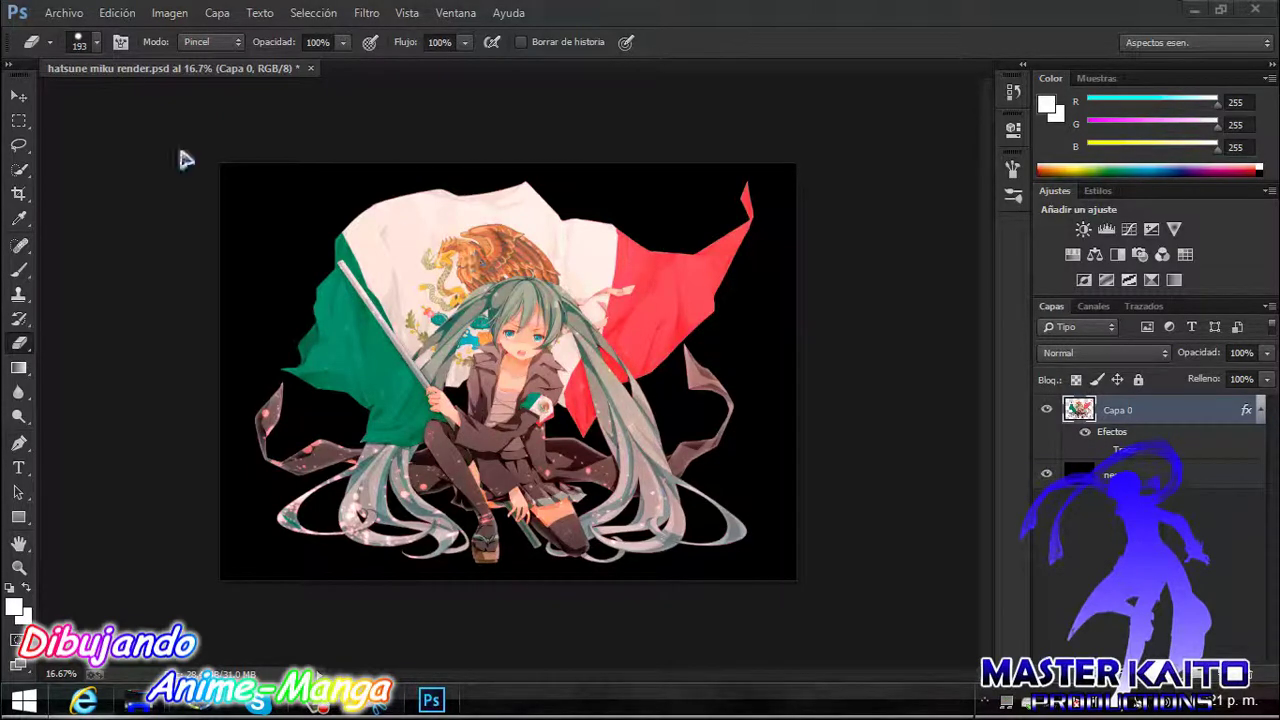
click(1046, 468)
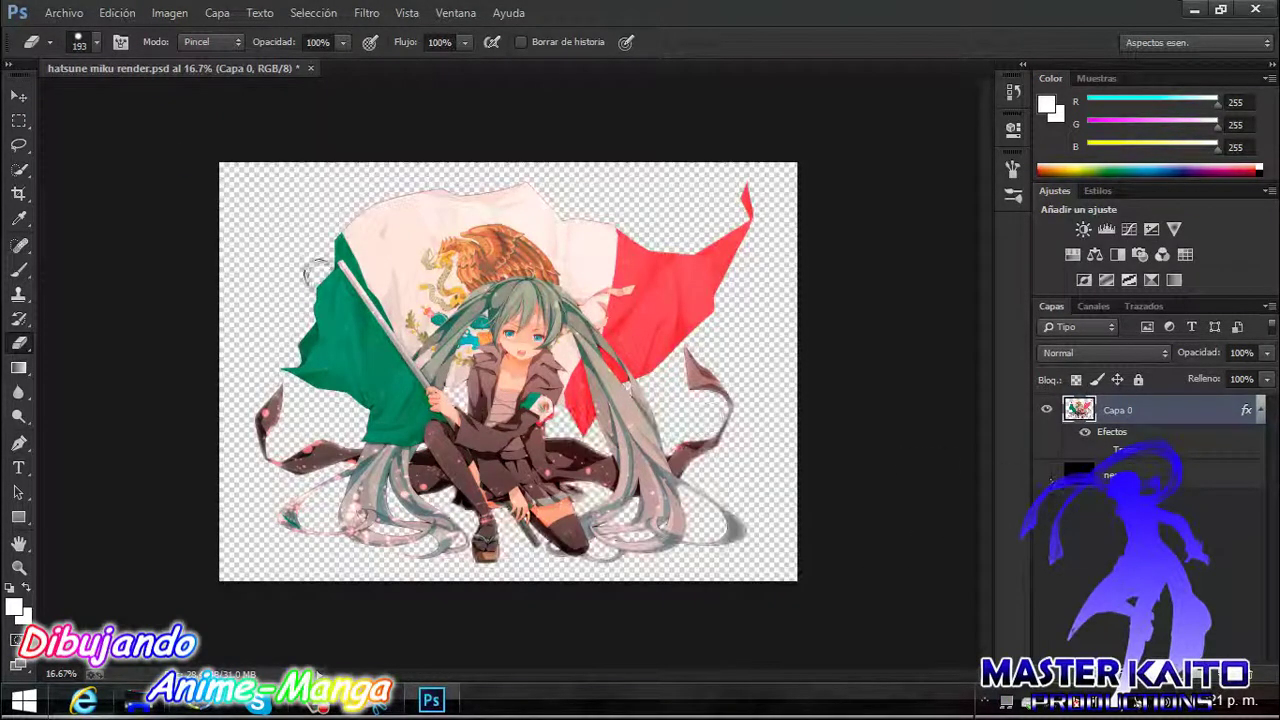
click(18, 96)
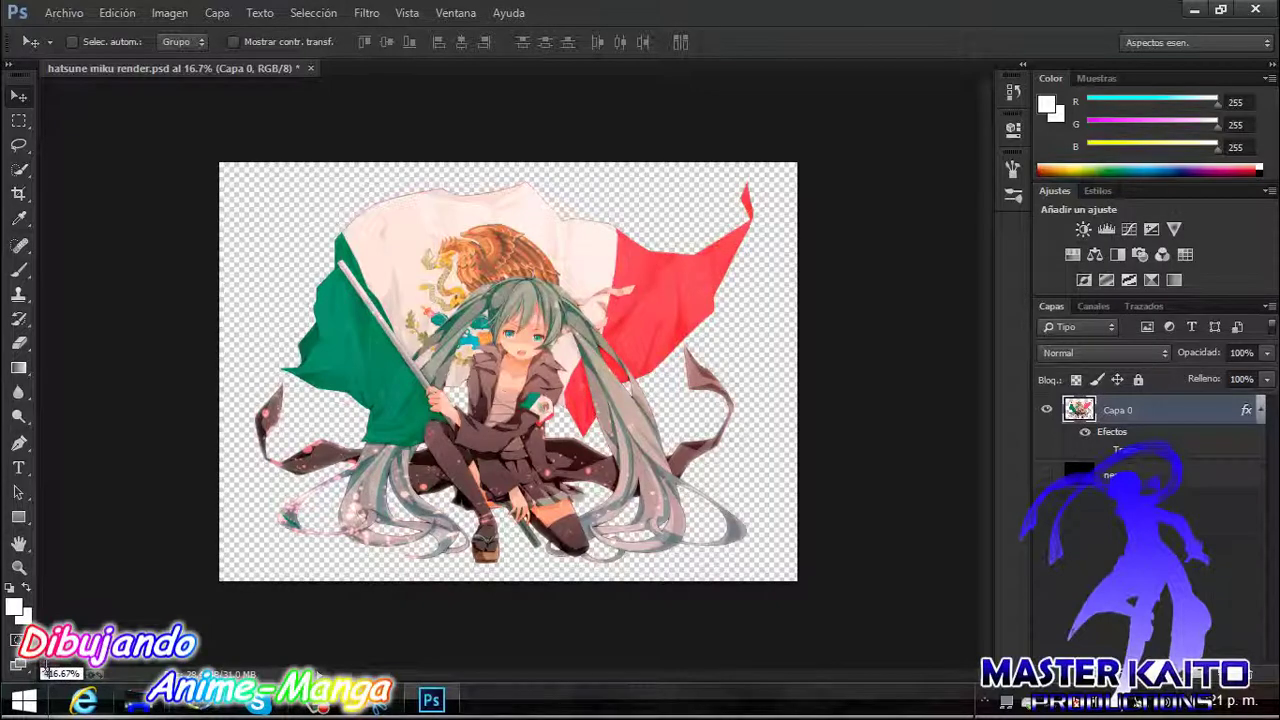
text(4)
key(Return)
mouse_move(986, 366)
mouse_down()
mouse_move(987, 84)
mouse_move(995, 160)
mouse_up()
- Return to 16.67% zoom and switch to the hatsune miku viva mexico document
click(56, 672)
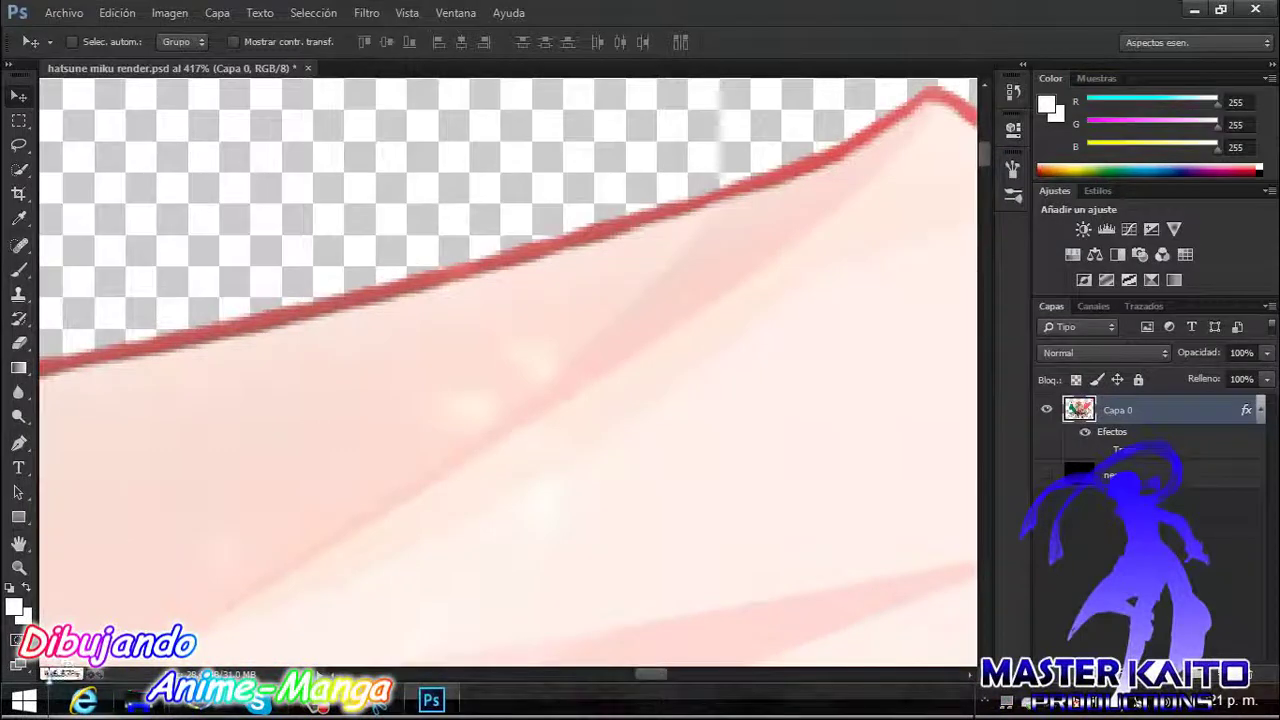
text(16.67)
key(Return)
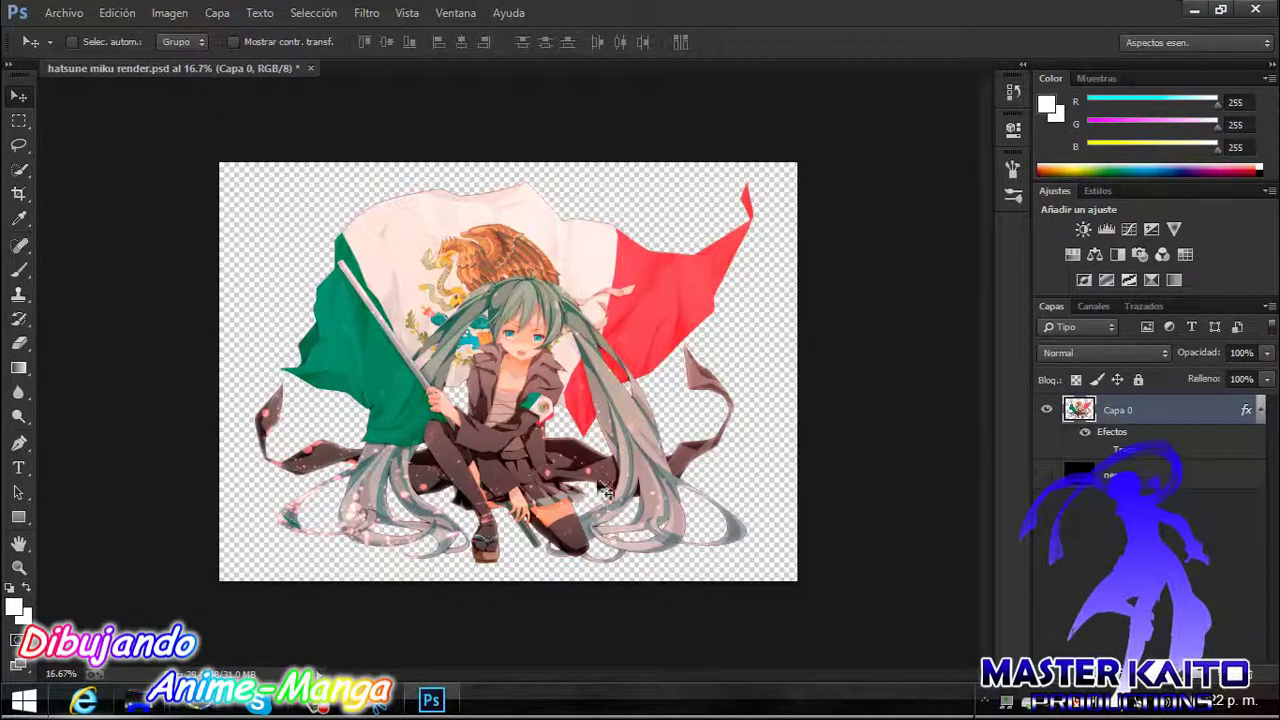
click(1195, 17)
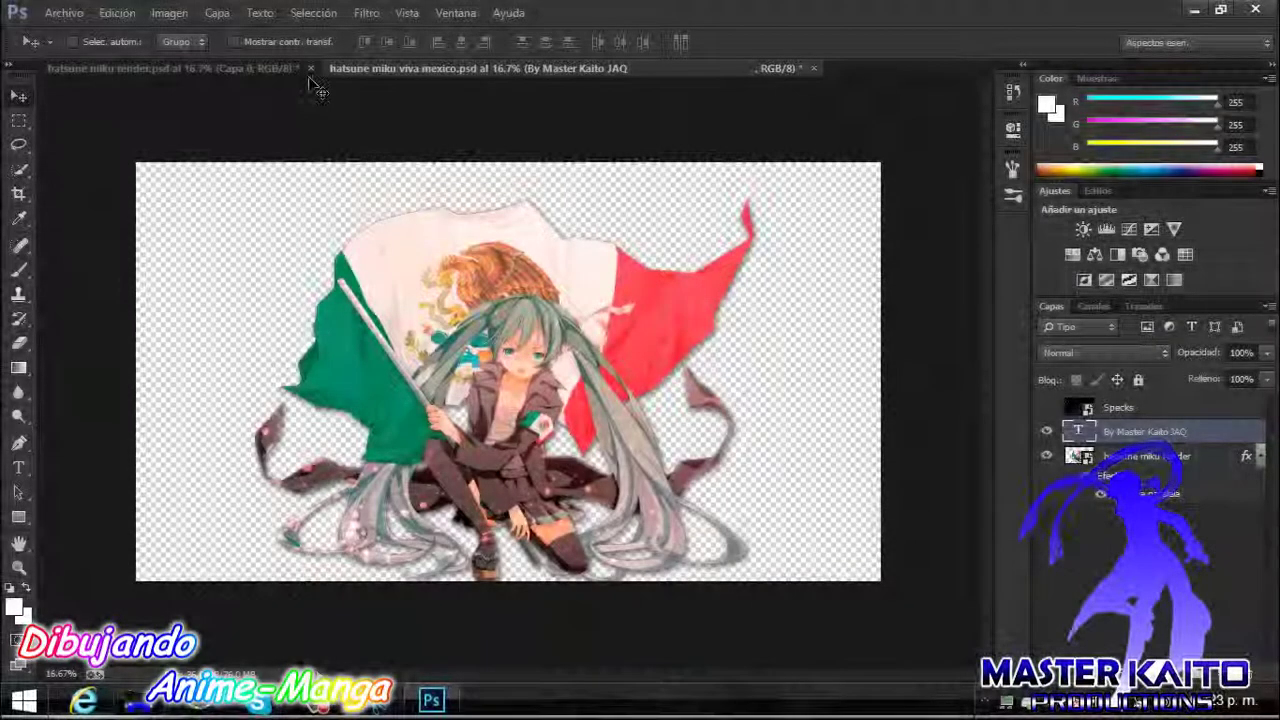
- Pick the Gradient tool, dismissing the no-selectable-layer warnings
click(1100, 535)
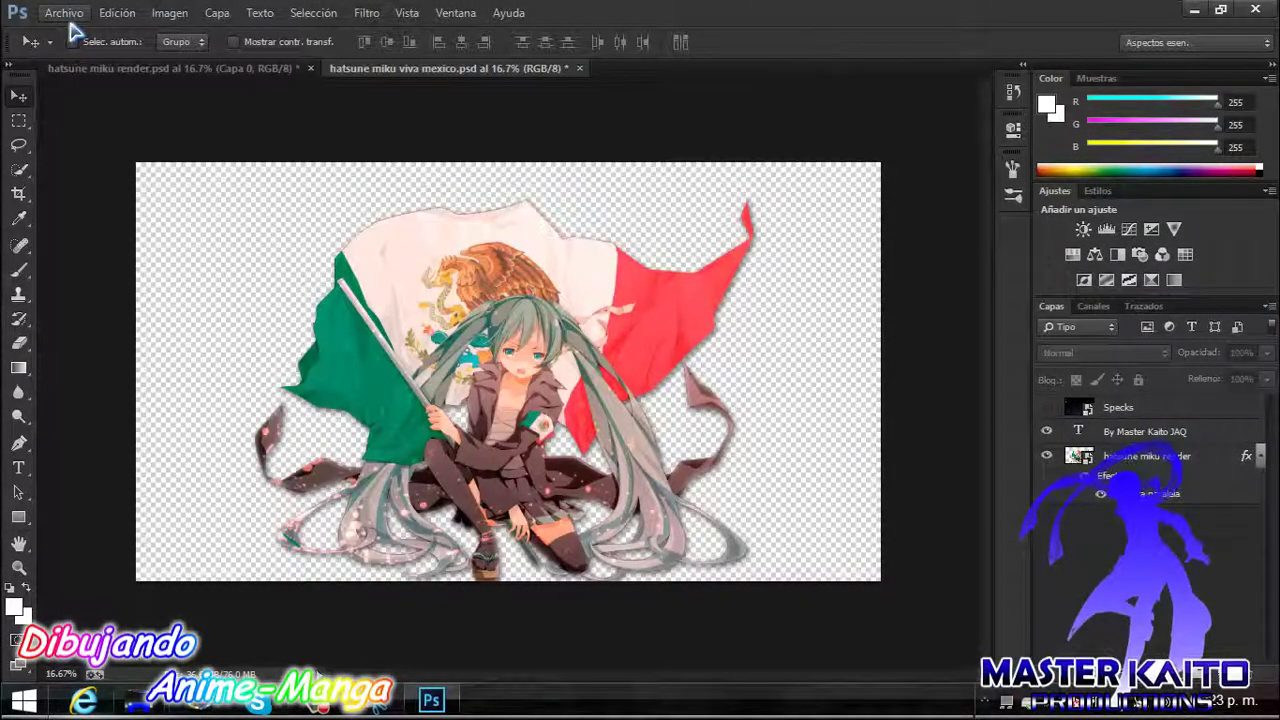
click(18, 368)
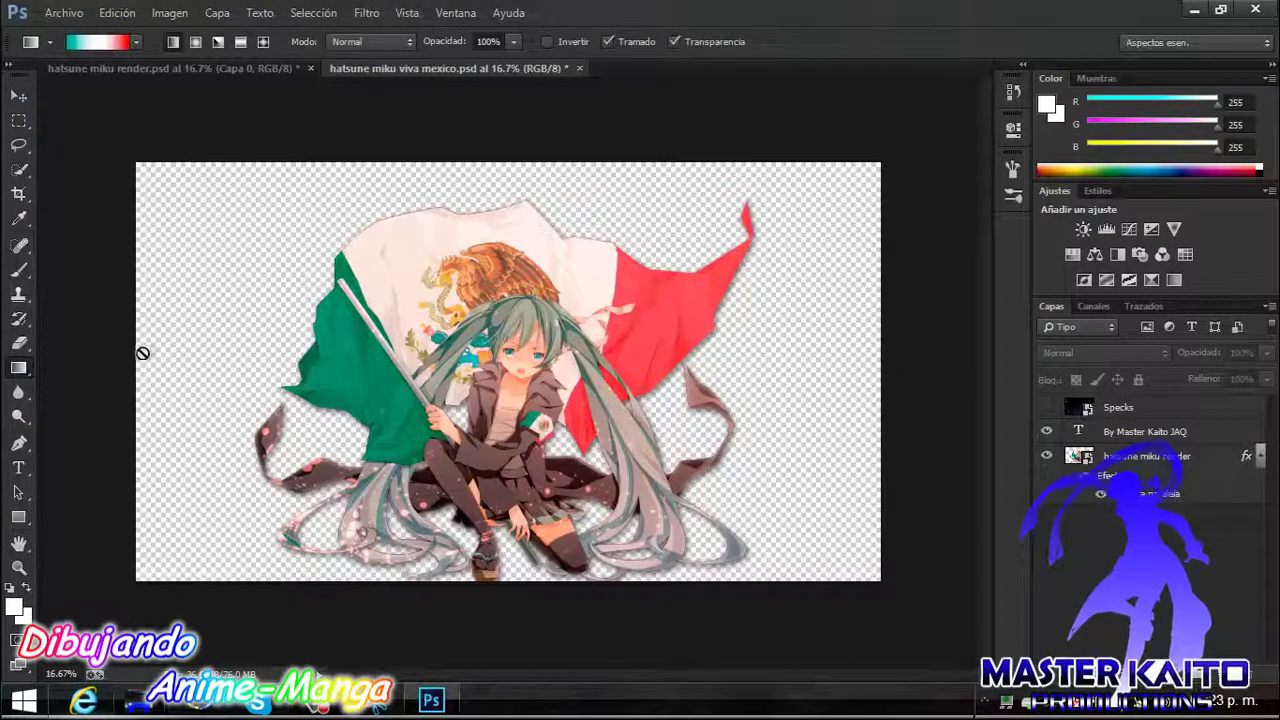
click(150, 434)
click(598, 279)
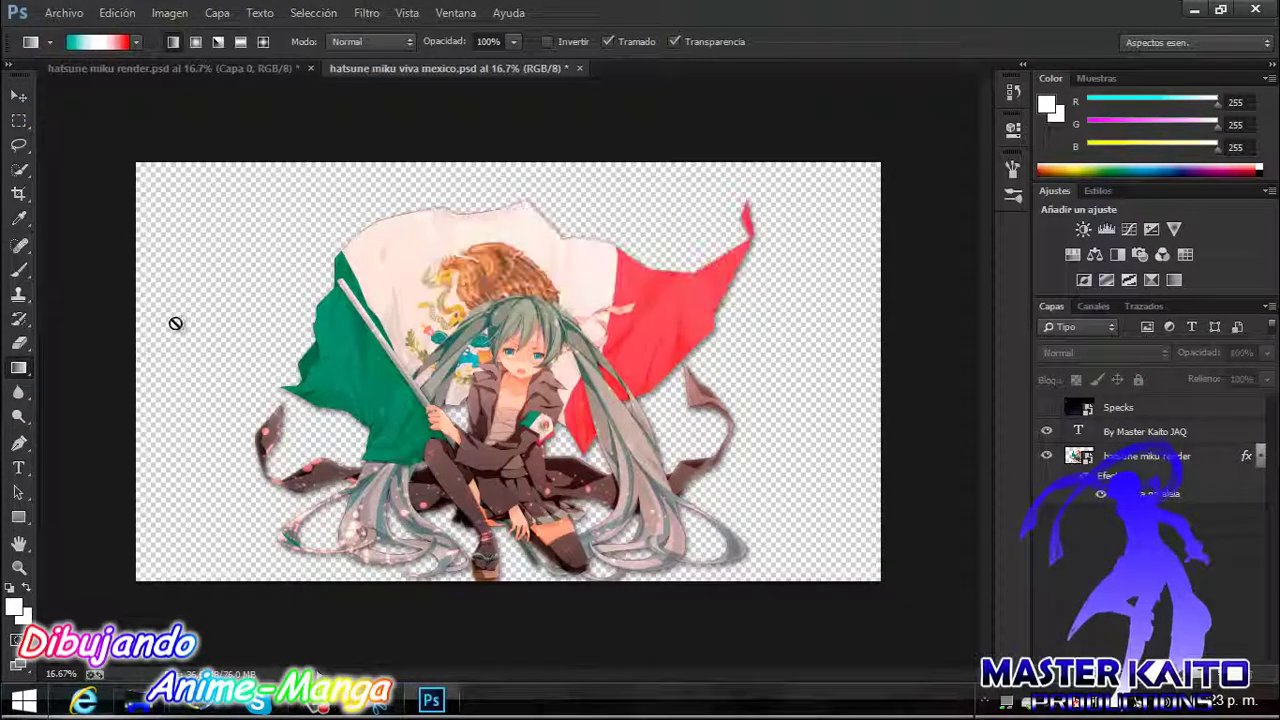
click(63, 12)
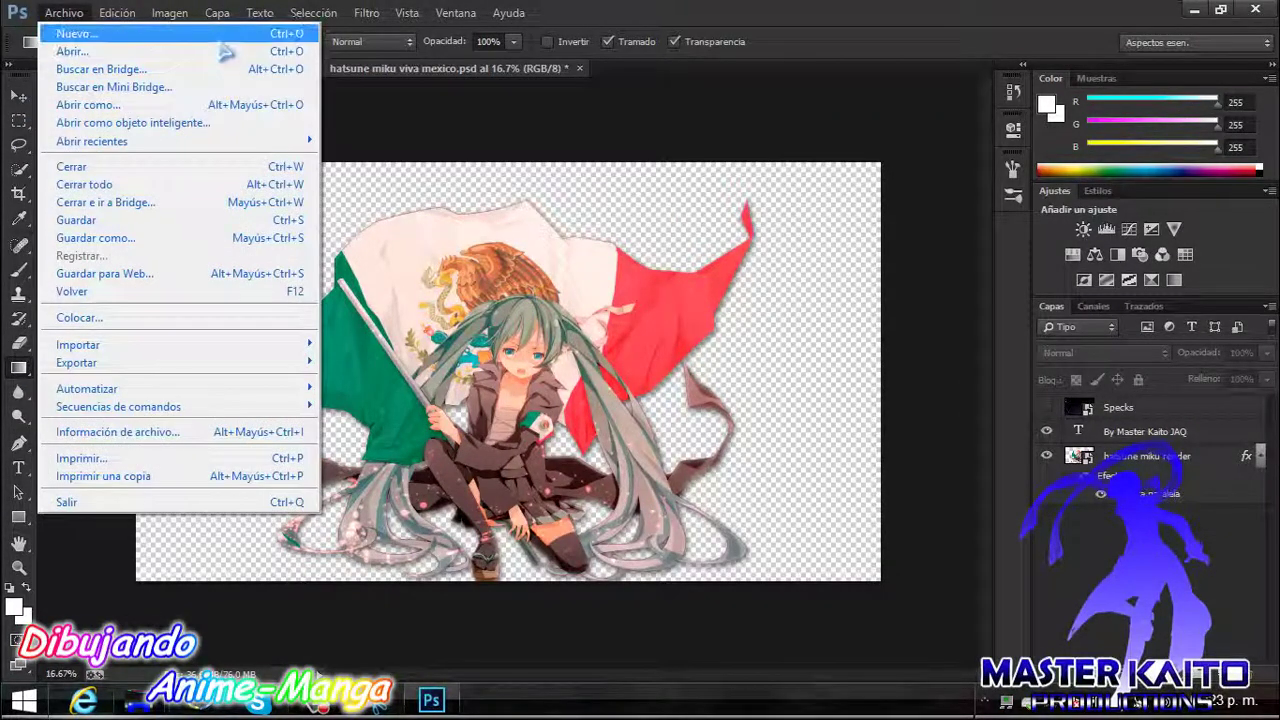
right_click(1100, 486)
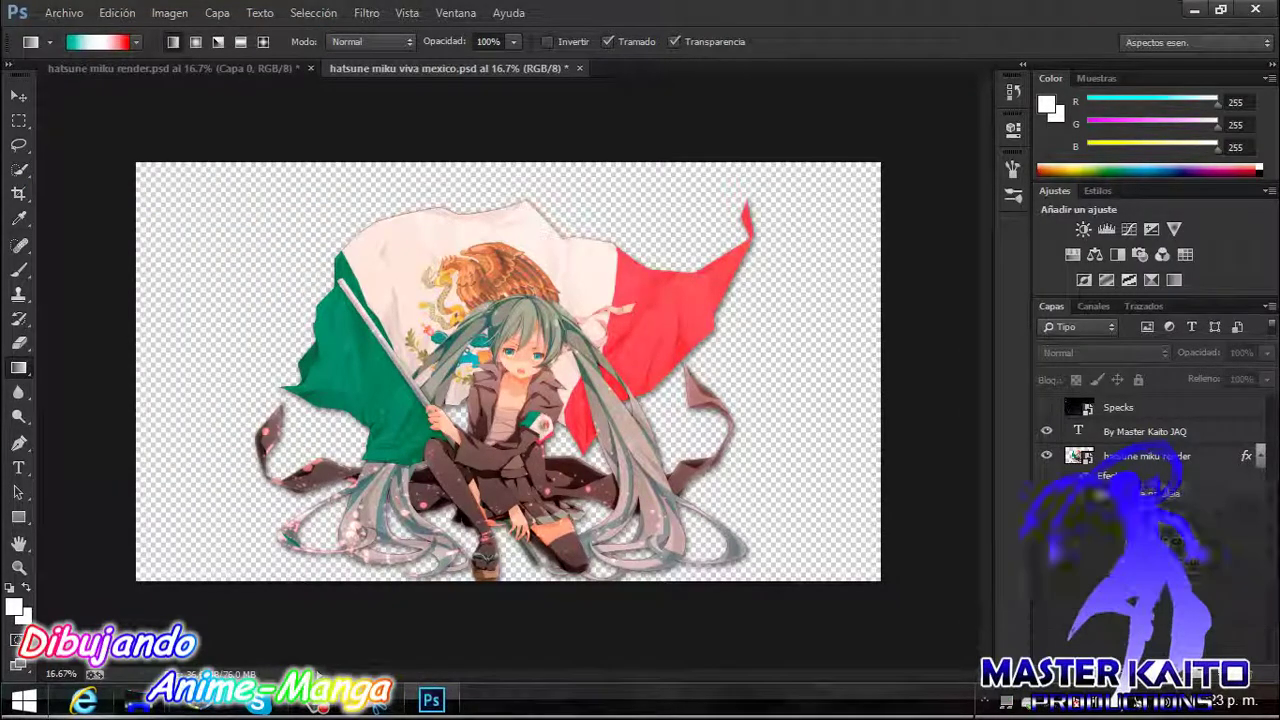
right_click(1100, 441)
- Create new layer Capa 1 and draw a teal-white-red linear gradient across it
click(218, 12)
mouse_move(233, 34)
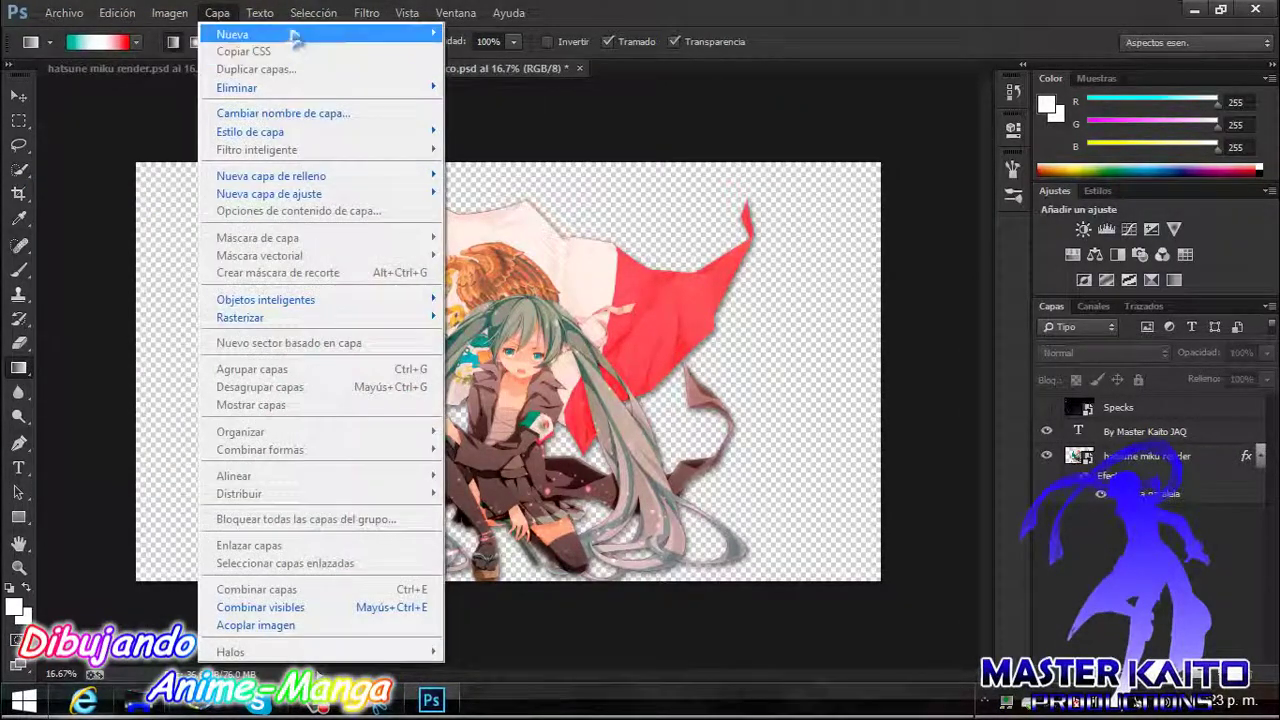
click(460, 34)
click(855, 220)
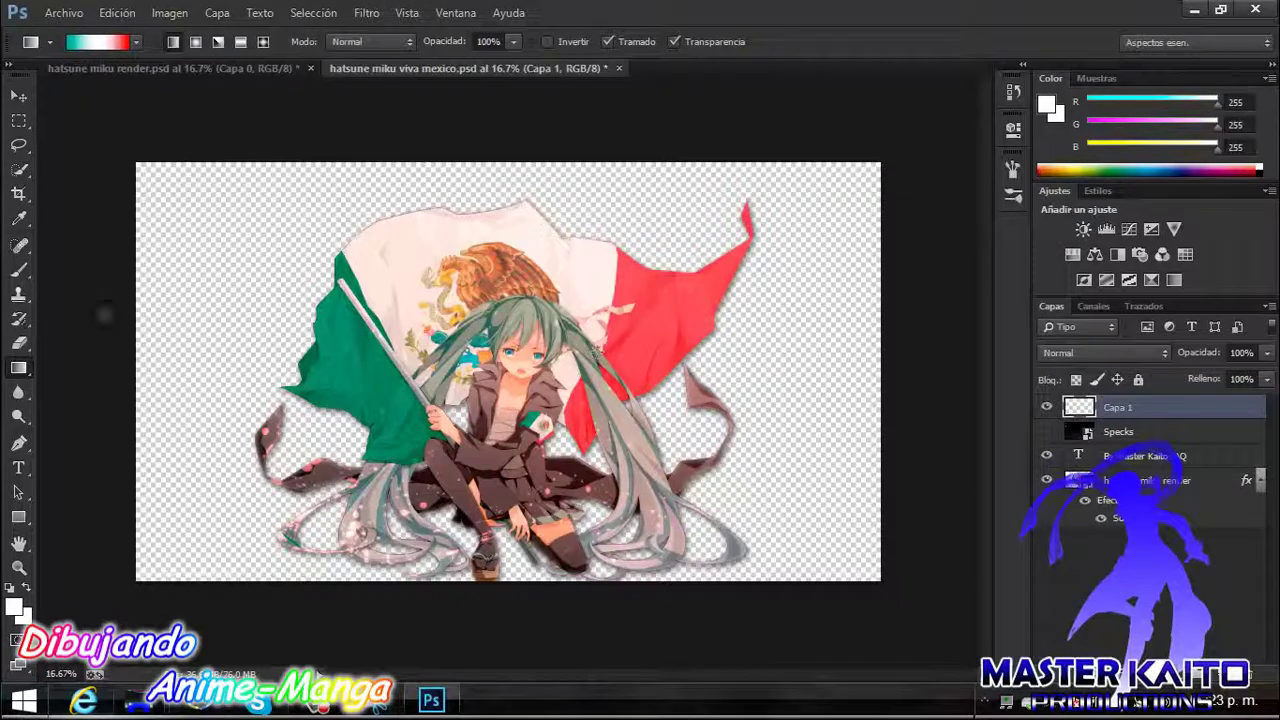
mouse_move(268, 372)
mouse_down()
mouse_move(814, 414)
mouse_move(894, 382)
mouse_up()
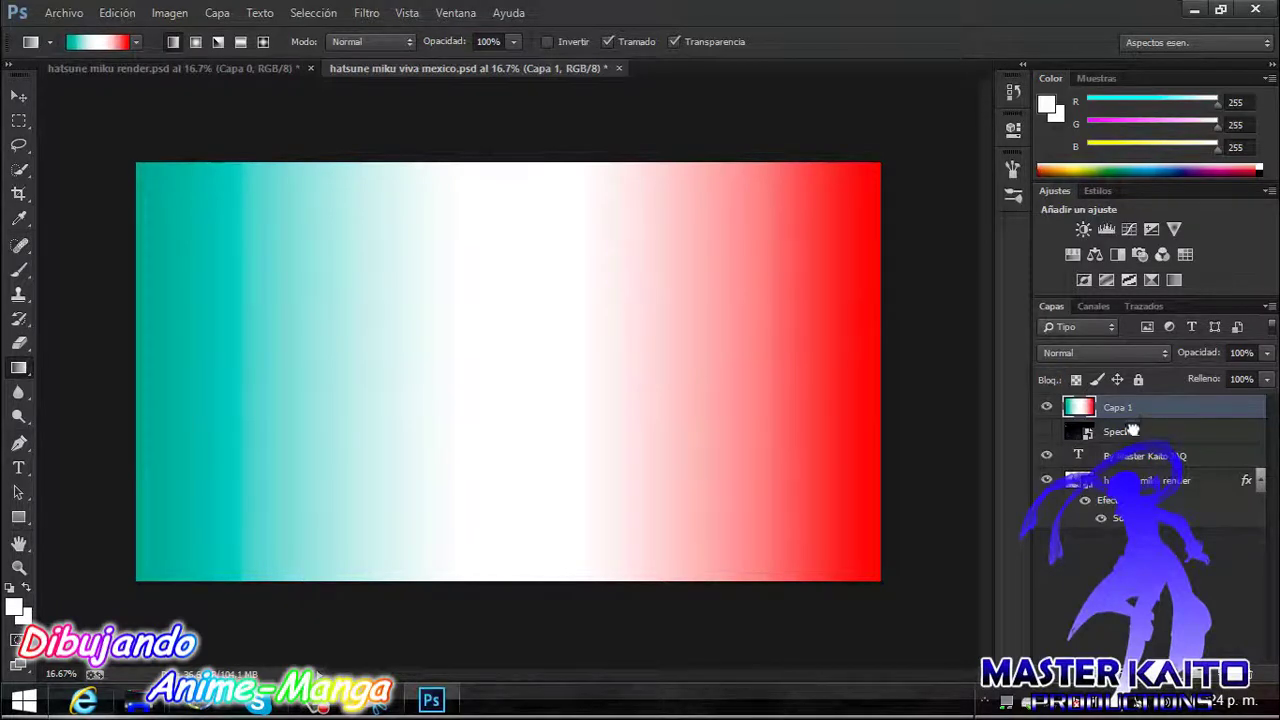
- Move the gradient layer beneath the Miku render and hide the signature text layer
drag(1118, 407, 1120, 540)
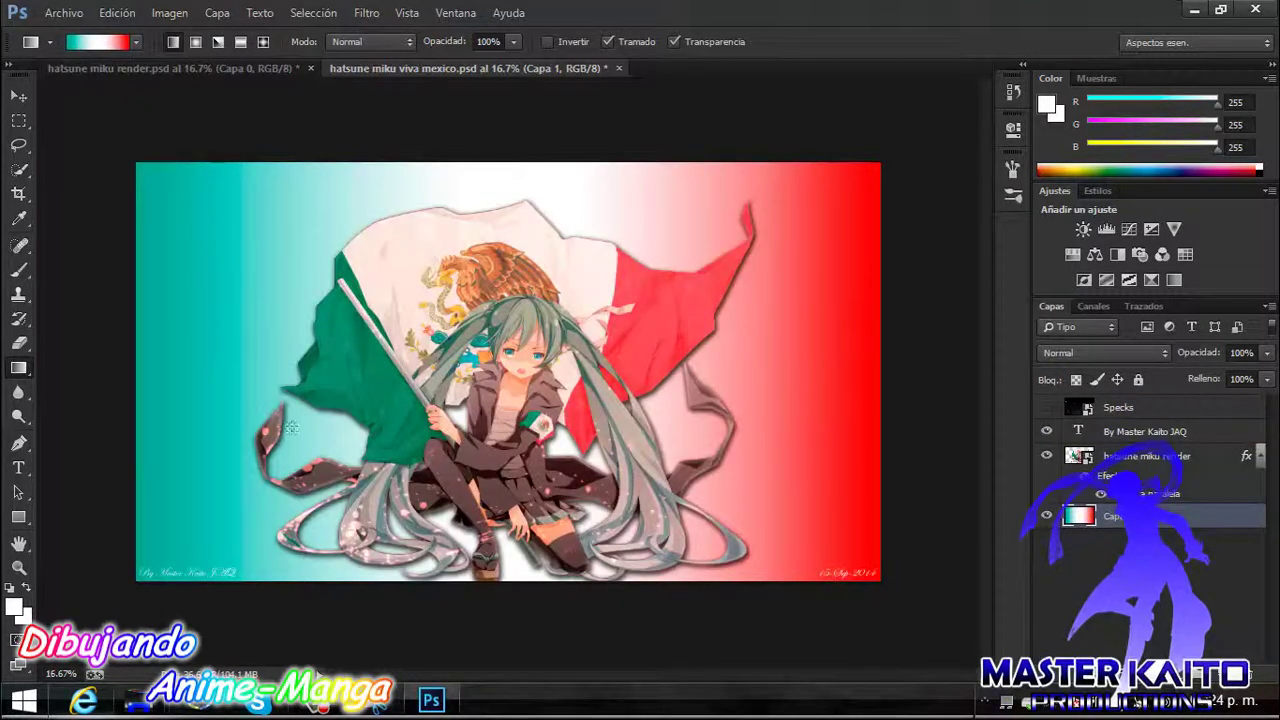
click(1046, 432)
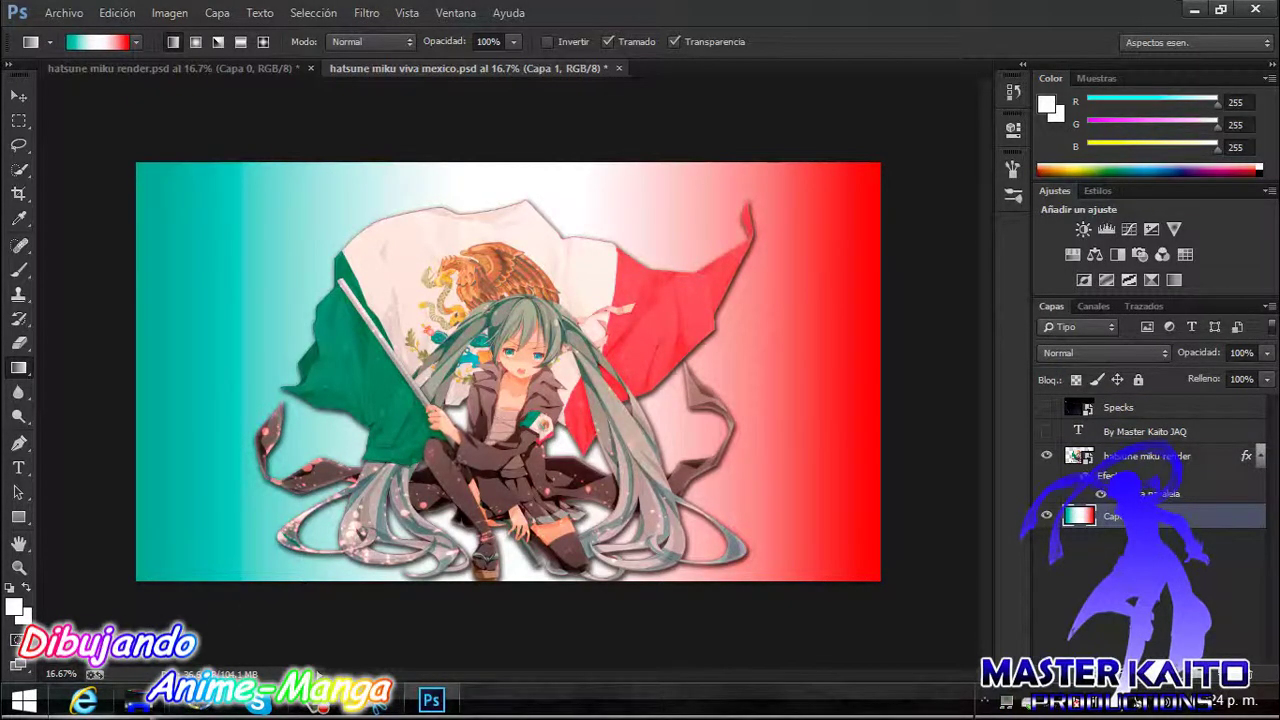
mouse_move(137, 700)
click(130, 600)
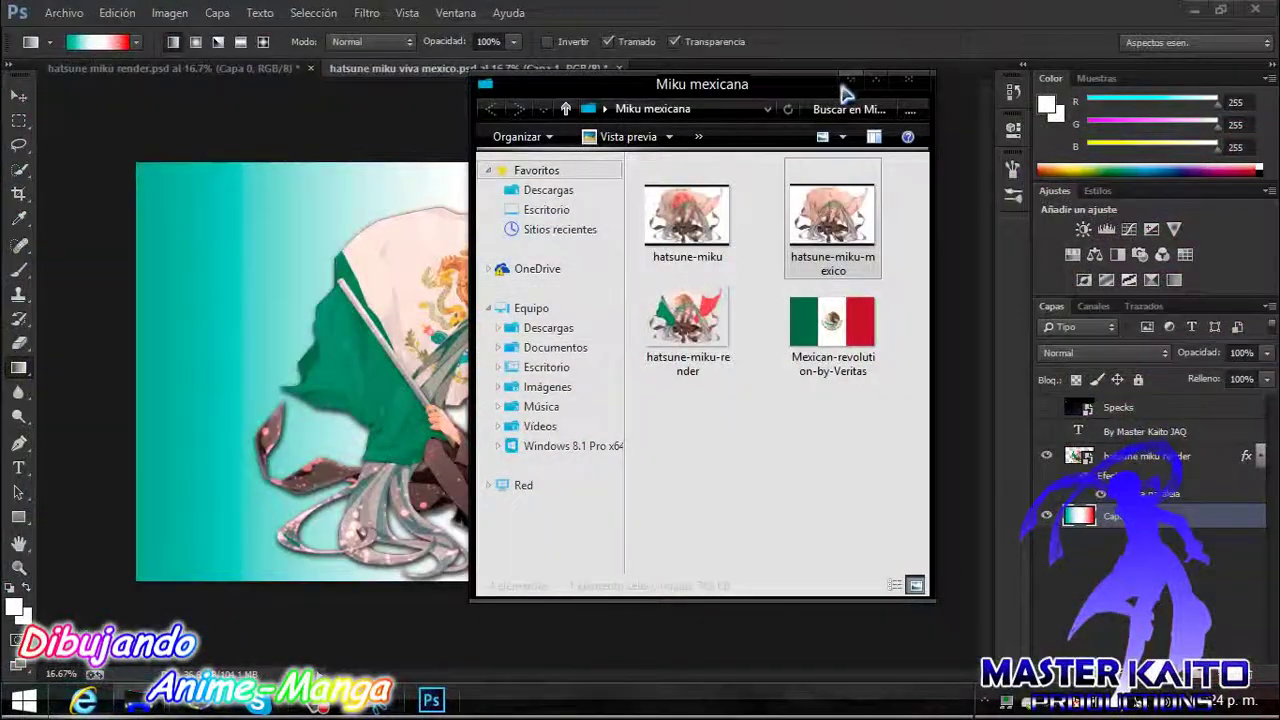
- Drag the 100_2378 palace photo from Descargas onto the canvas's top-left
click(548, 190)
drag(687, 290, 213, 303)
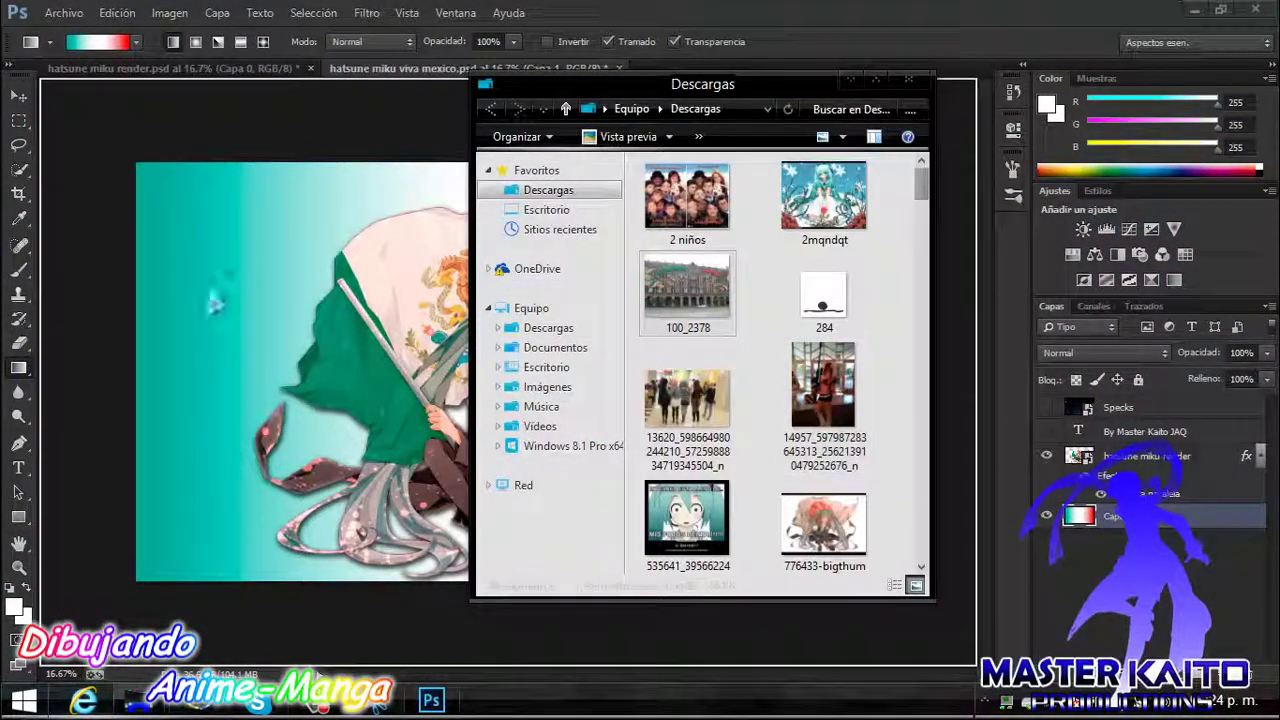
drag(542, 381, 311, 300)
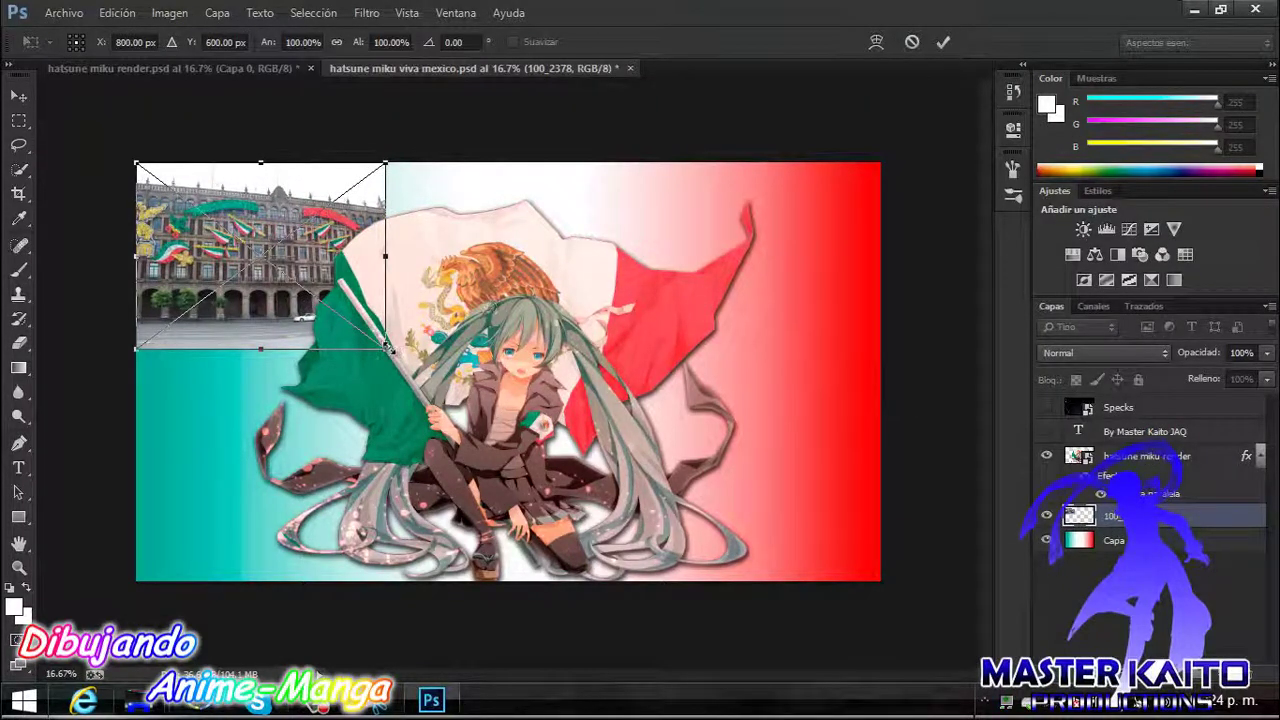
- Scale the palace photo to about 303% so it covers the whole canvas
mouse_move(386, 347)
mouse_down()
mouse_move(802, 661)
mouse_move(834, 663)
mouse_up()
drag(834, 160, 876, 124)
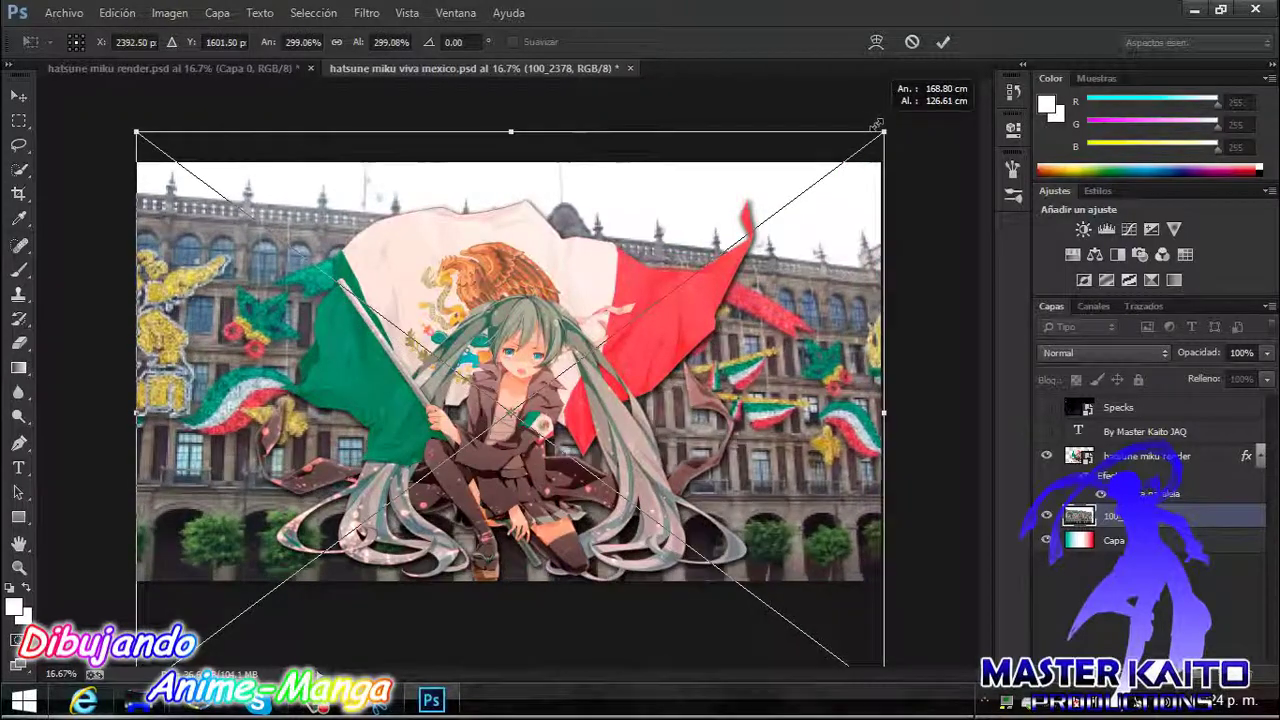
drag(138, 130, 132, 122)
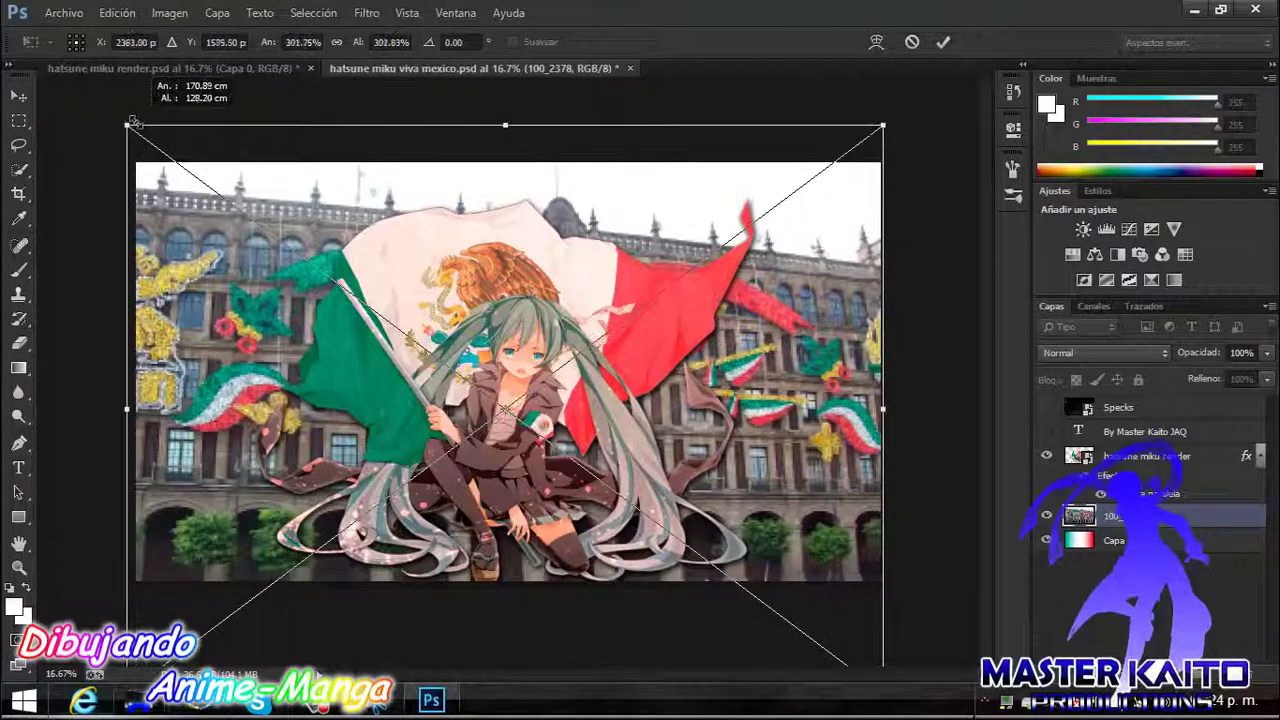
drag(222, 425, 218, 431)
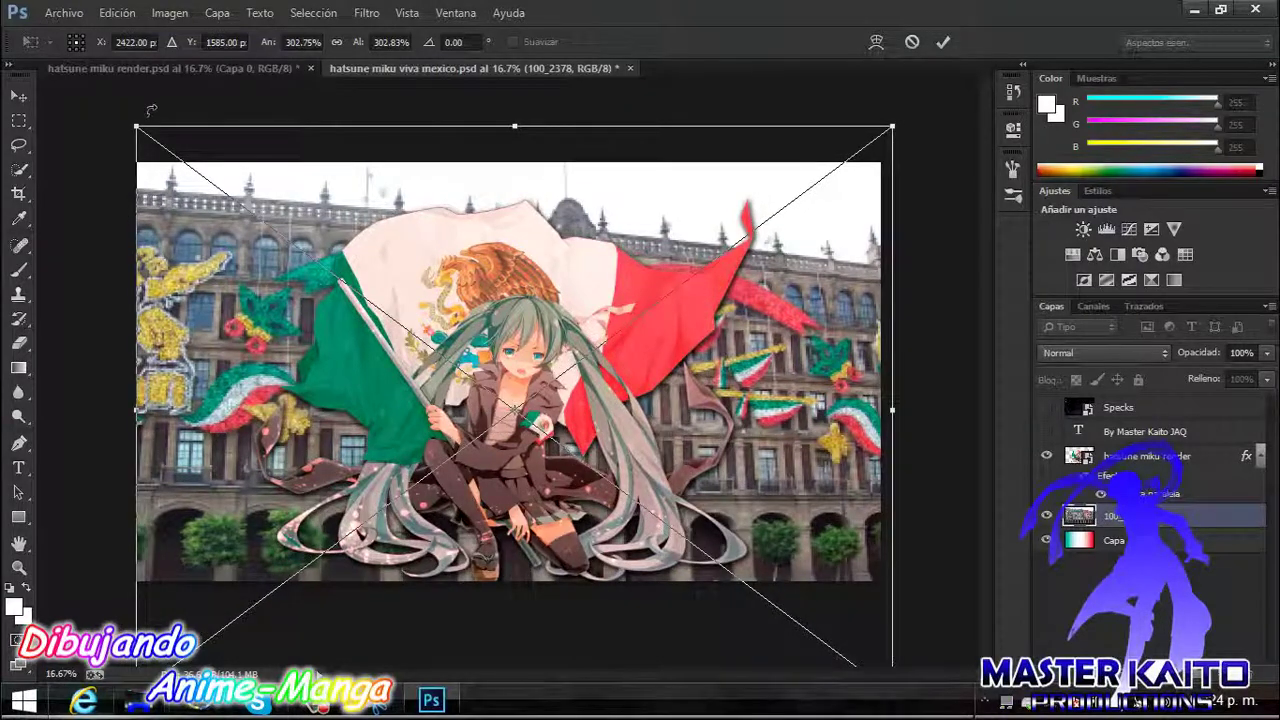
key(Return)
key(g)
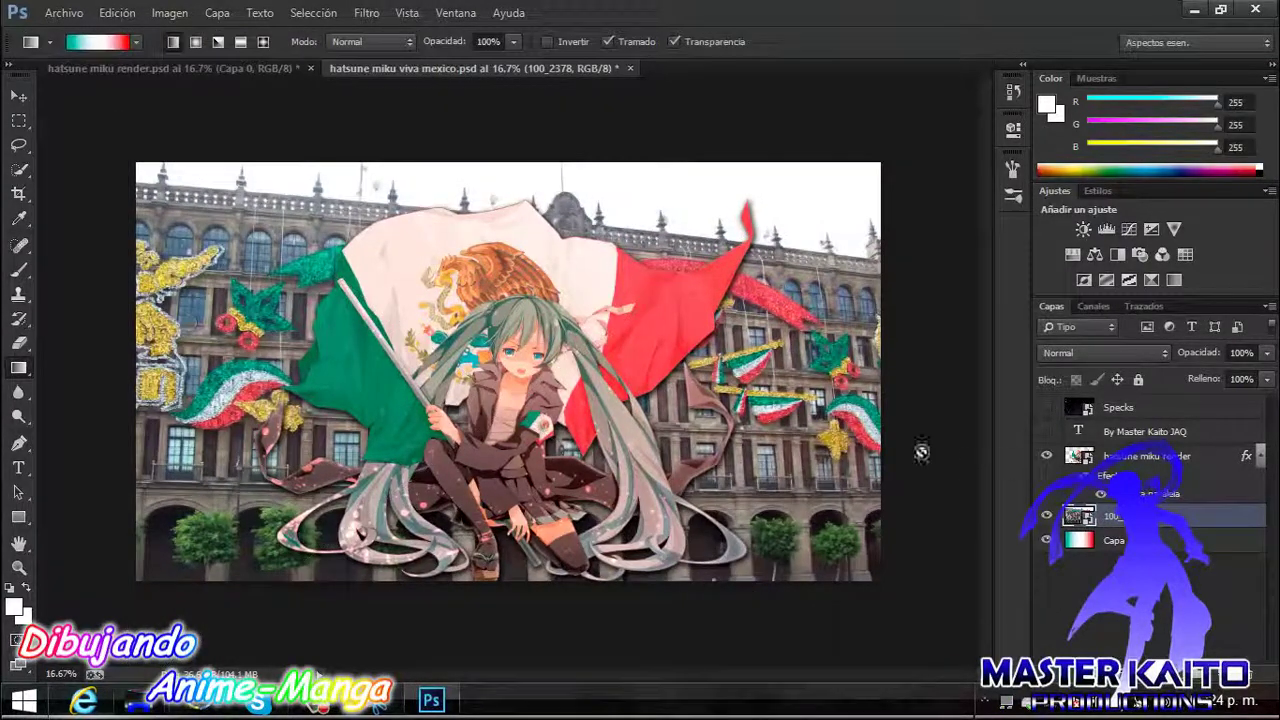
right_click(1117, 520)
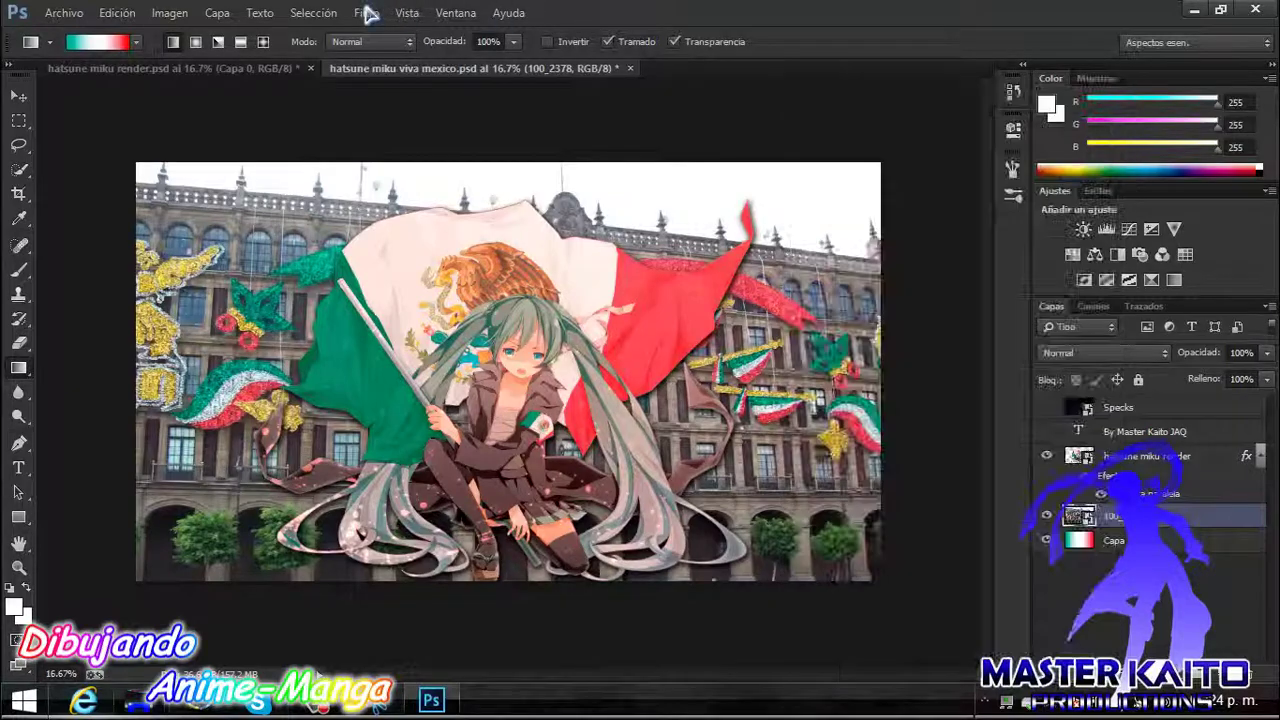
- Apply the Filter Gallery's Espátula effect (size 25, detail 3, smoothing 0) after trying Esponja
click(366, 12)
click(405, 86)
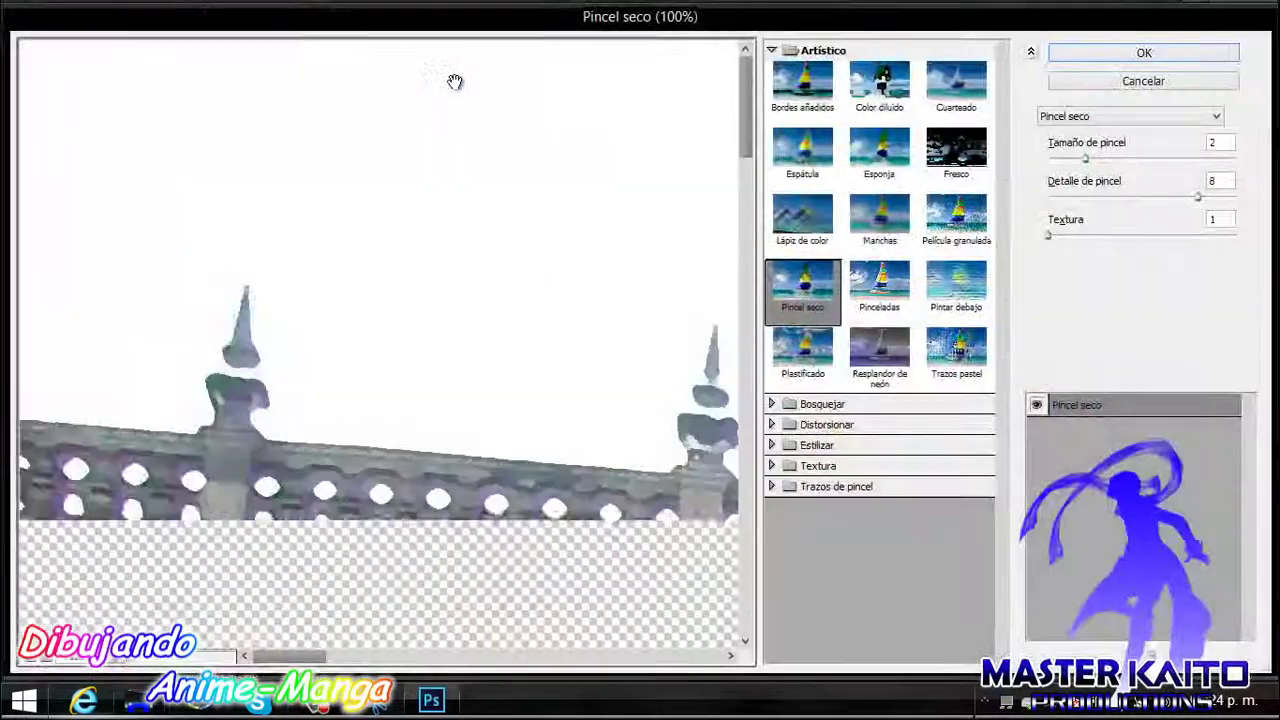
scroll(511, 370, down, 10)
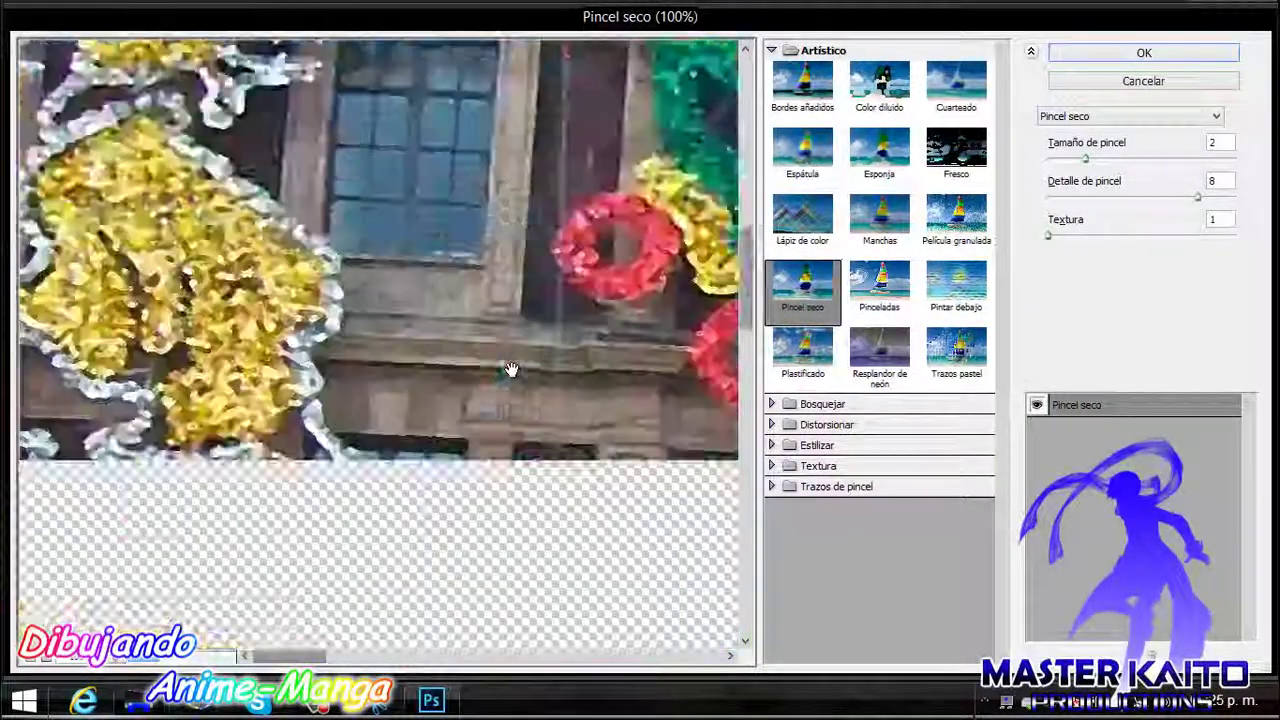
scroll(745, 185, up, 5)
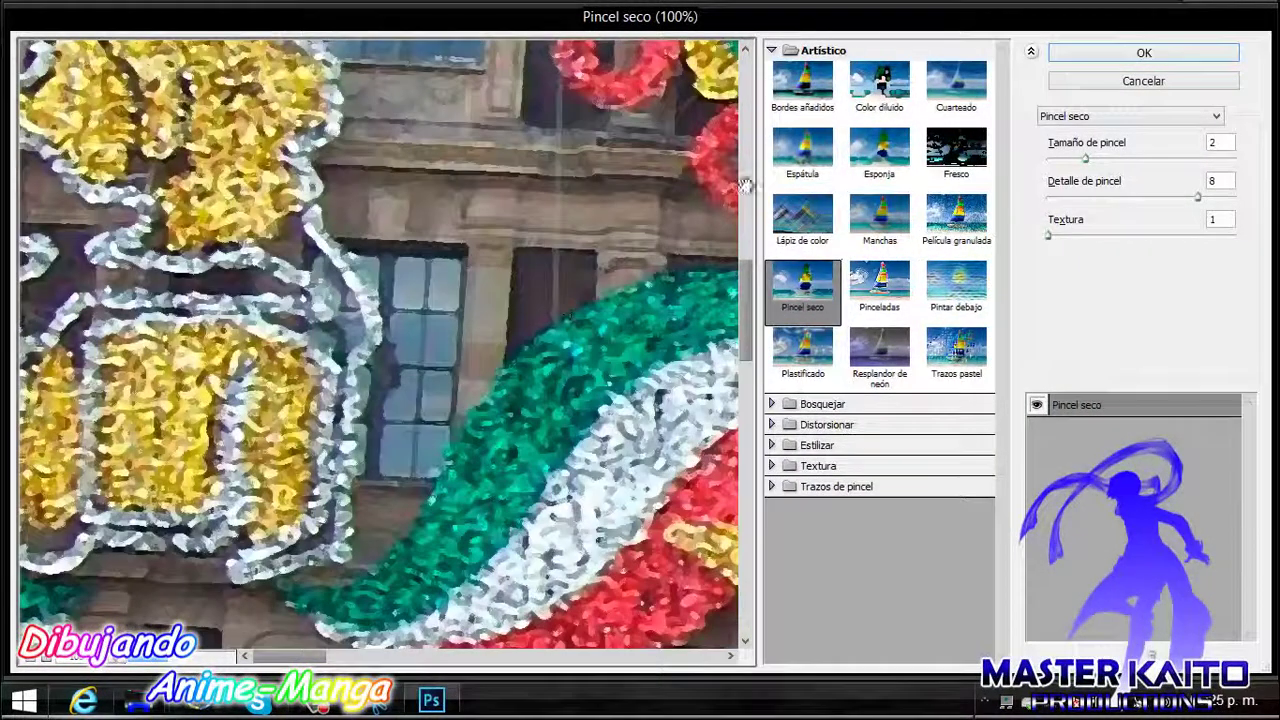
click(885, 160)
click(808, 158)
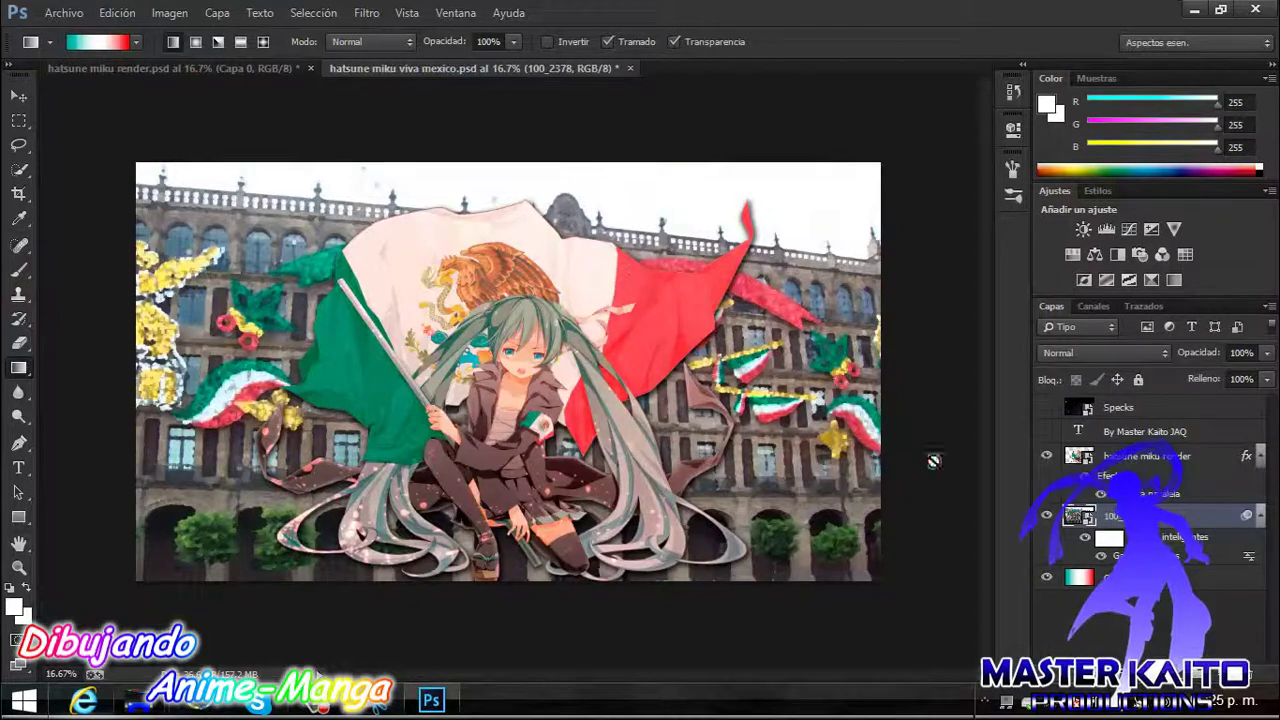
- Lower the palace photo layer's opacity to 44% through Blending Options
right_click(1136, 515)
click(943, 97)
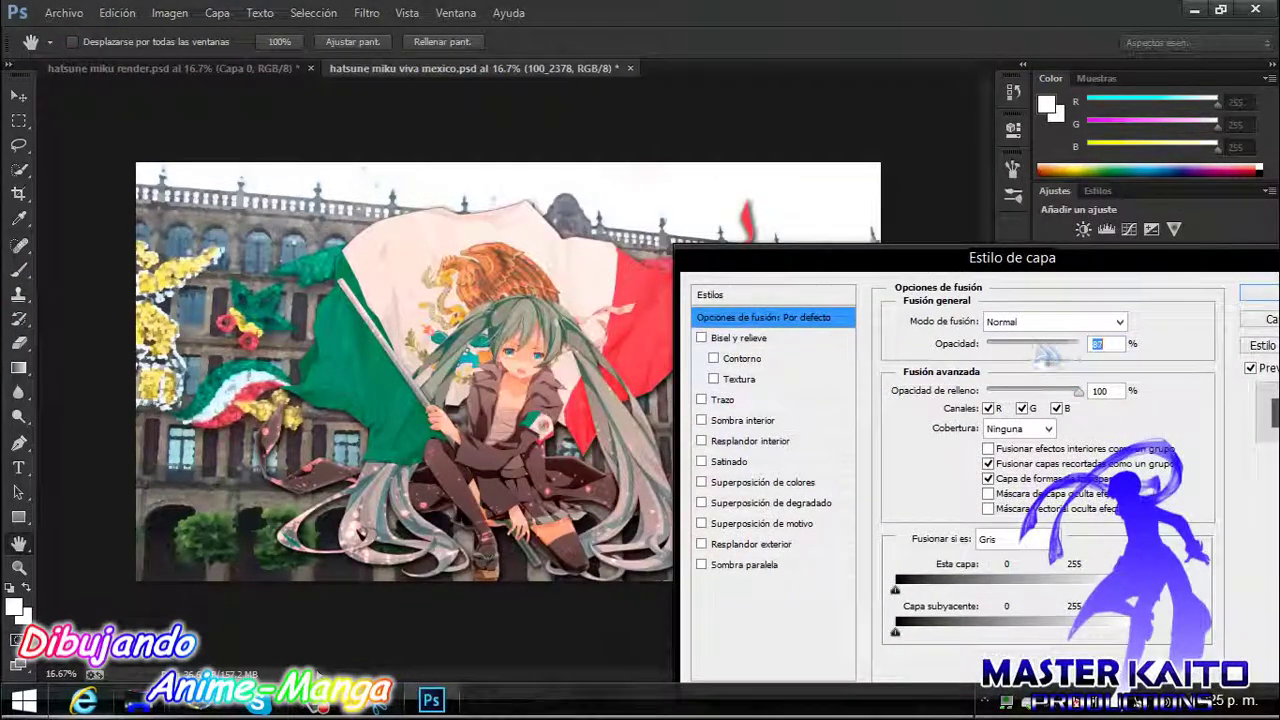
drag(1045, 355, 1028, 350)
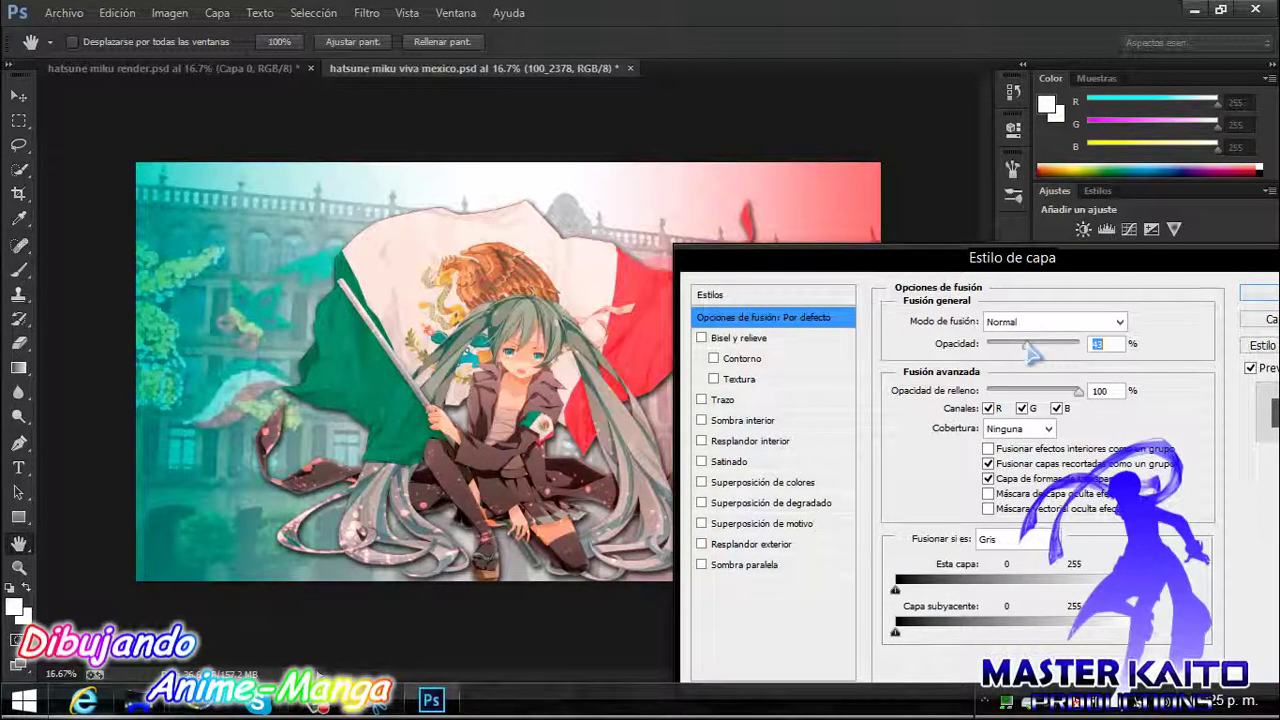
click(1260, 296)
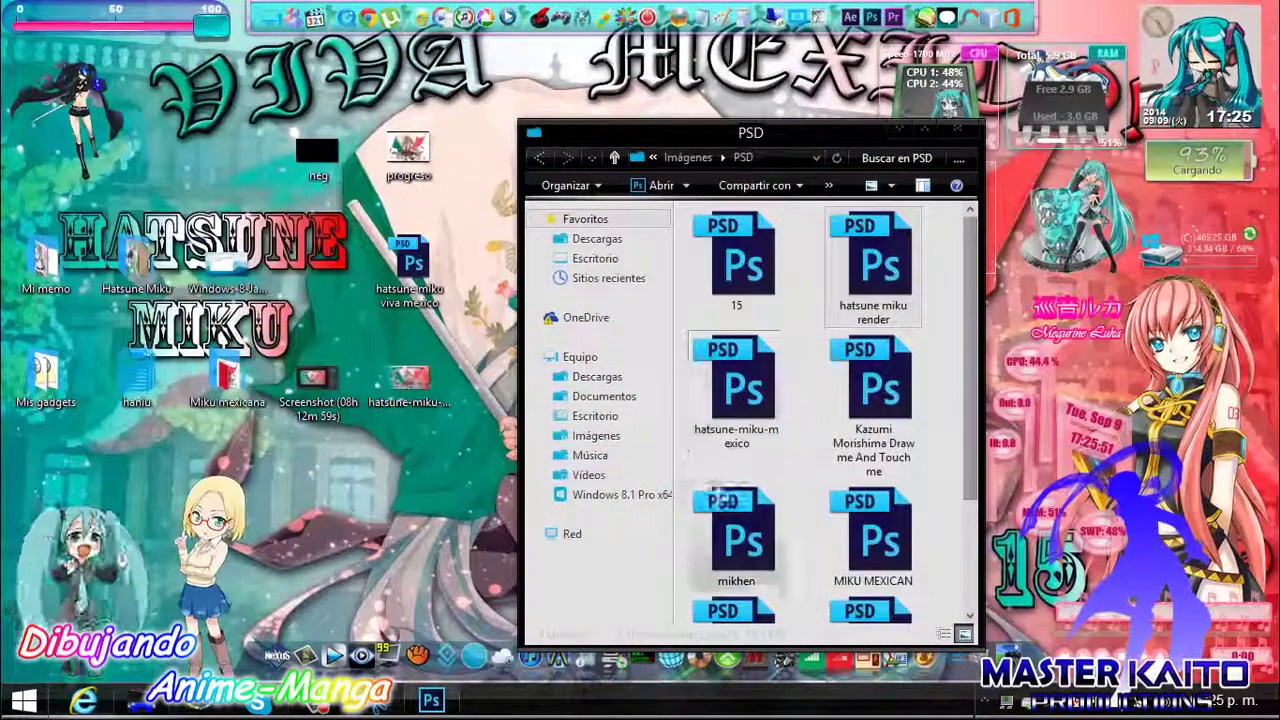
- Place the MIKU MEXICAN title file on the canvas's left, with its layer above the Miku render
mouse_move(873, 535)
mouse_down()
mouse_move(445, 705)
mouse_move(567, 367)
mouse_up()
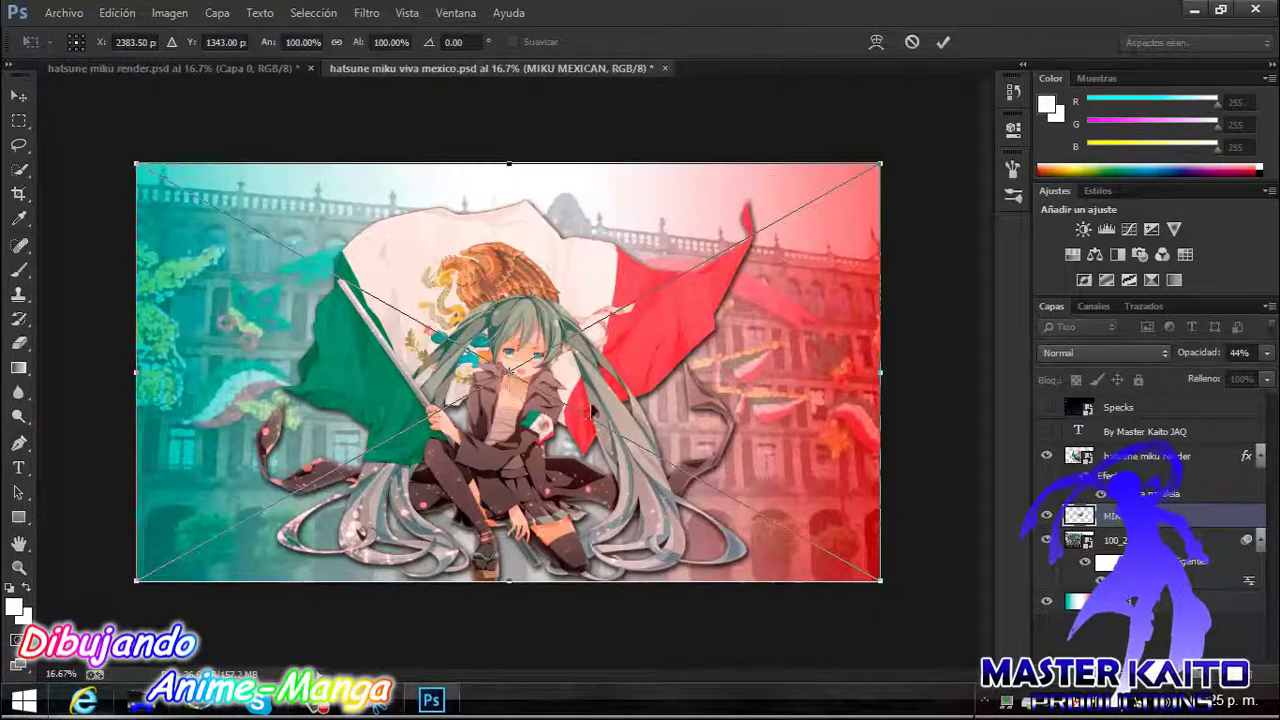
drag(567, 367, 358, 370)
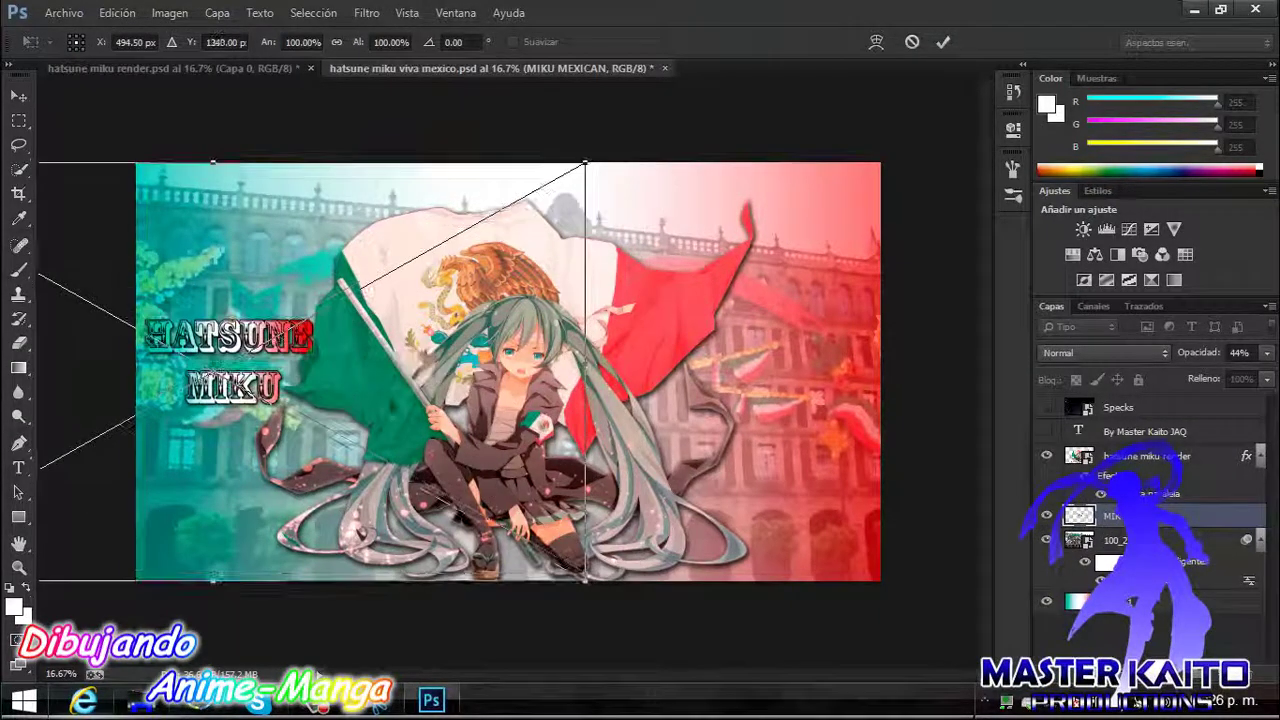
key(Return)
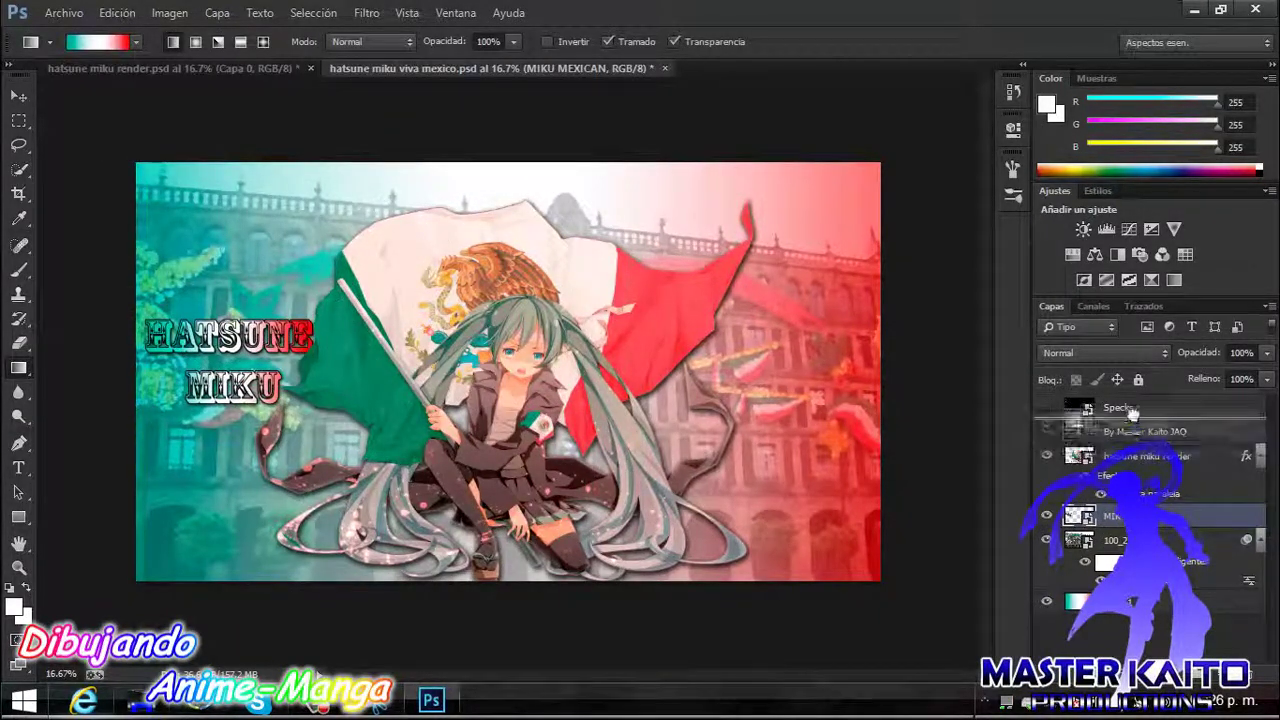
drag(1120, 515, 1133, 440)
click(153, 703)
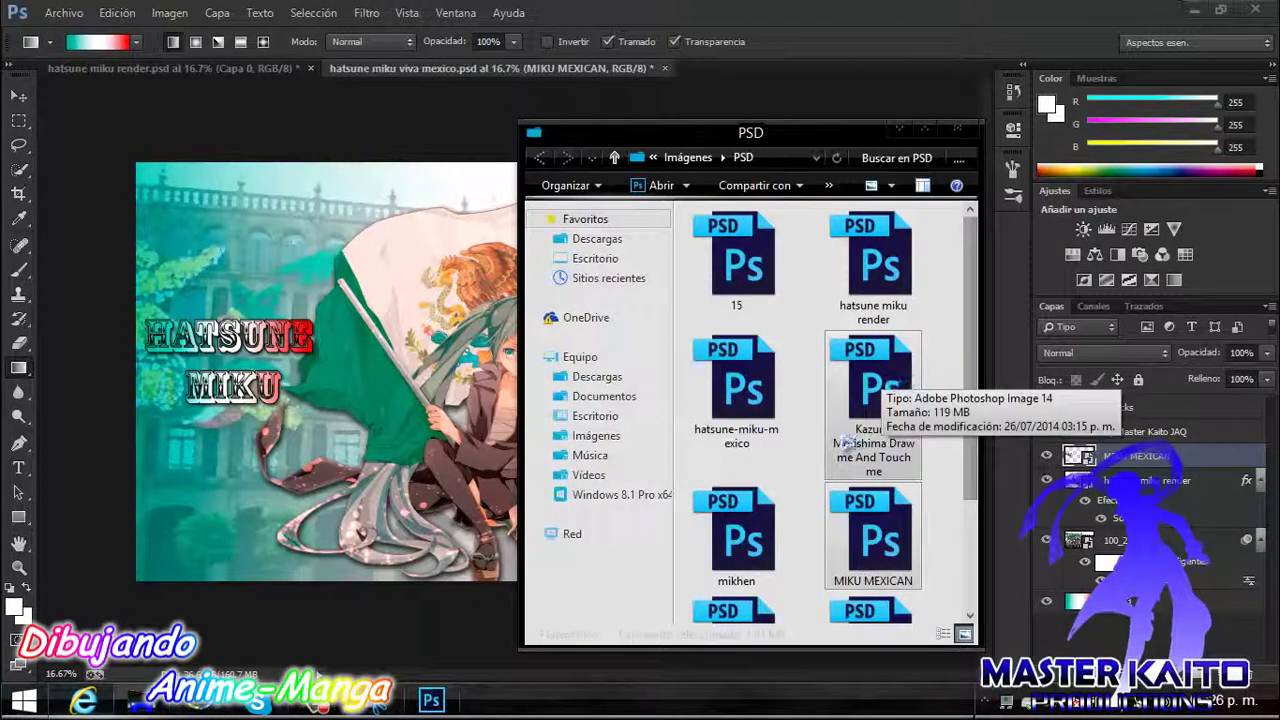
- Place the VIVA MEXICO! title across the top of the poster, above the HATSUNE MIKU title
scroll(845, 440, down, 3)
drag(736, 565, 383, 397)
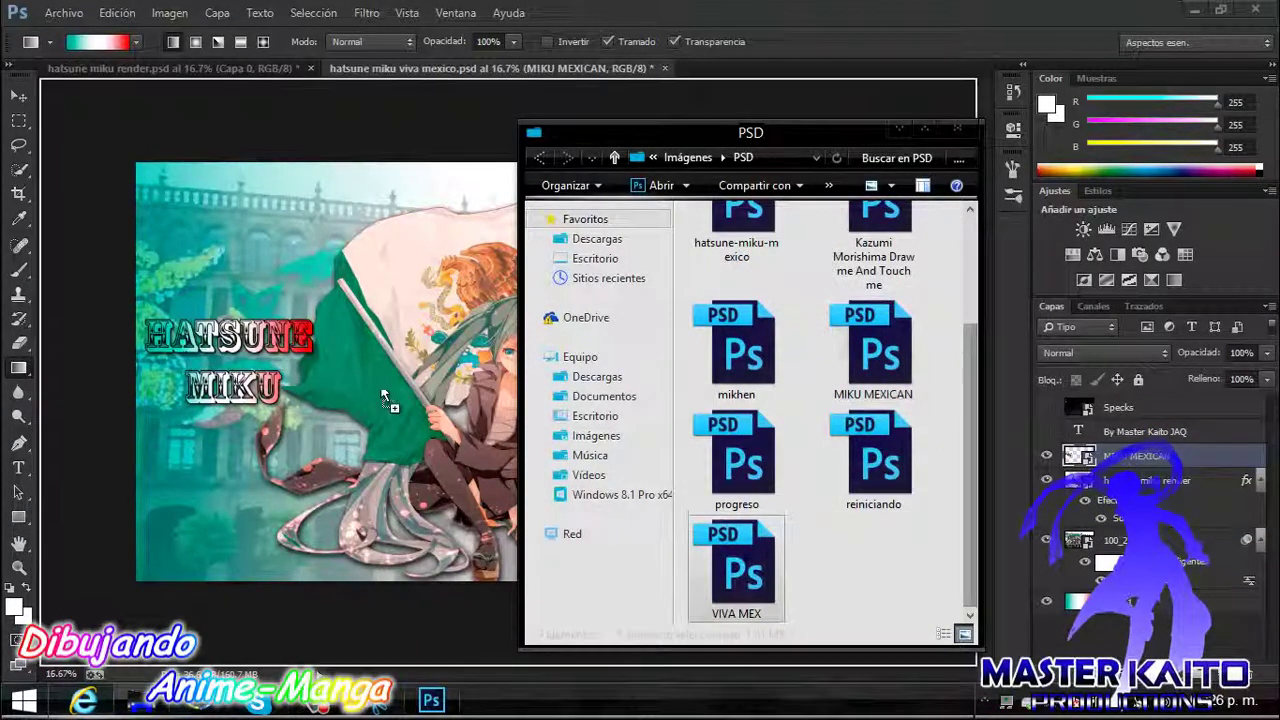
drag(560, 445, 558, 336)
right_click(556, 320)
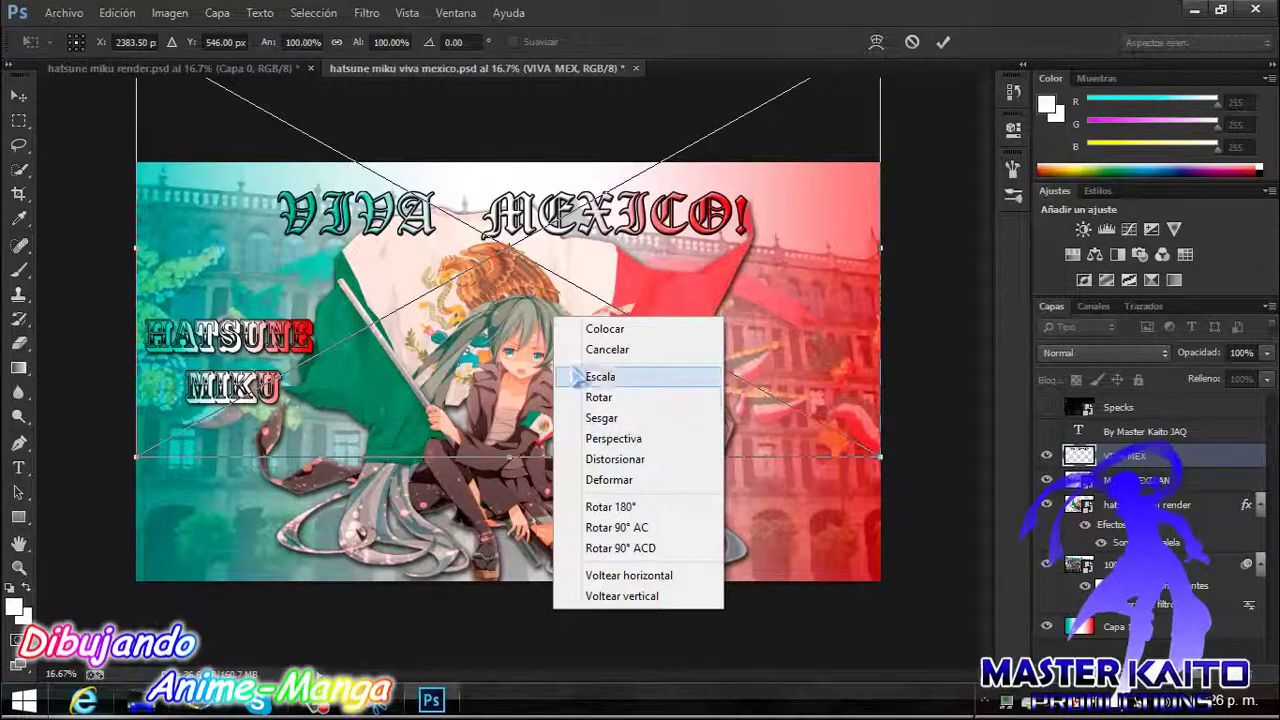
click(475, 288)
key(Return)
key(g)
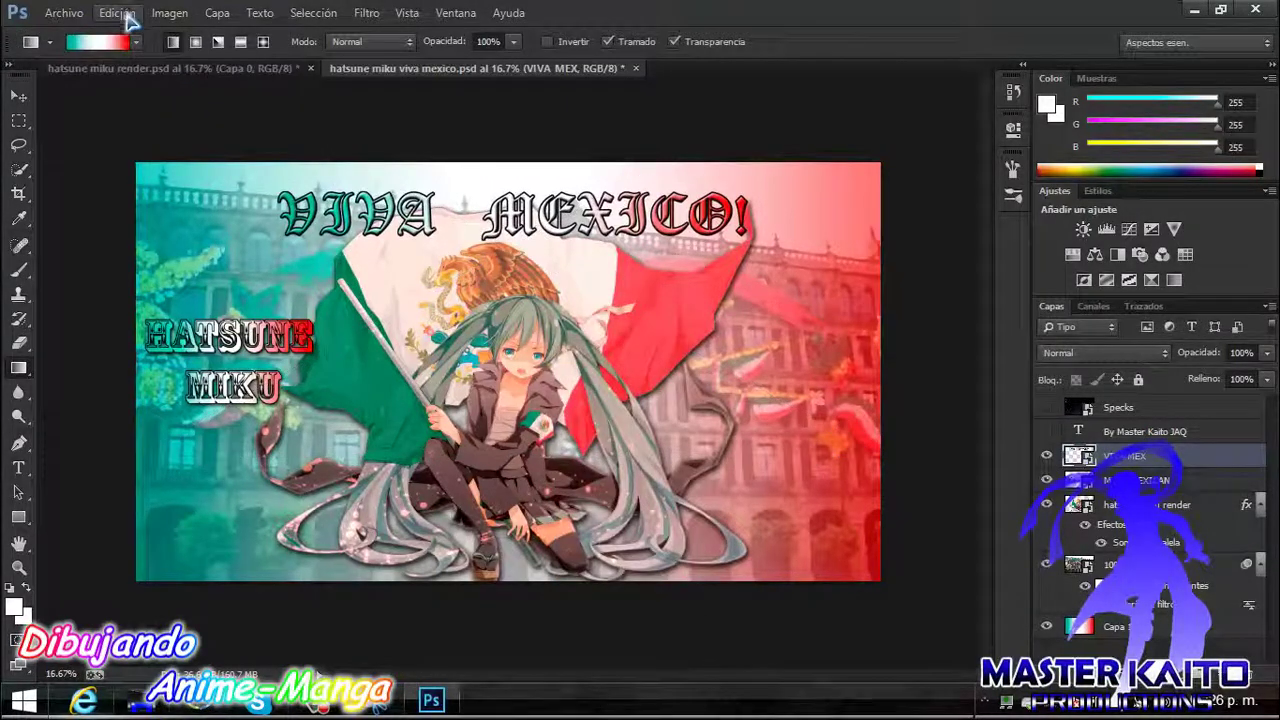
click(167, 13)
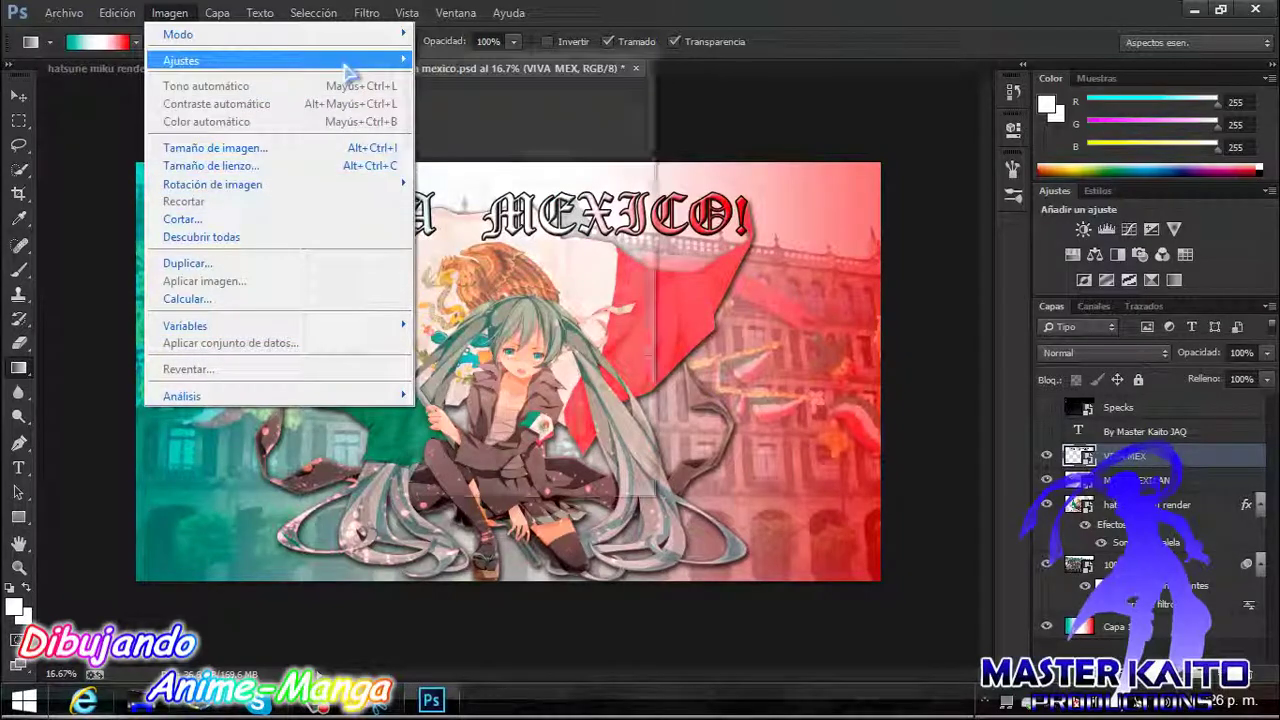
mouse_move(194, 357)
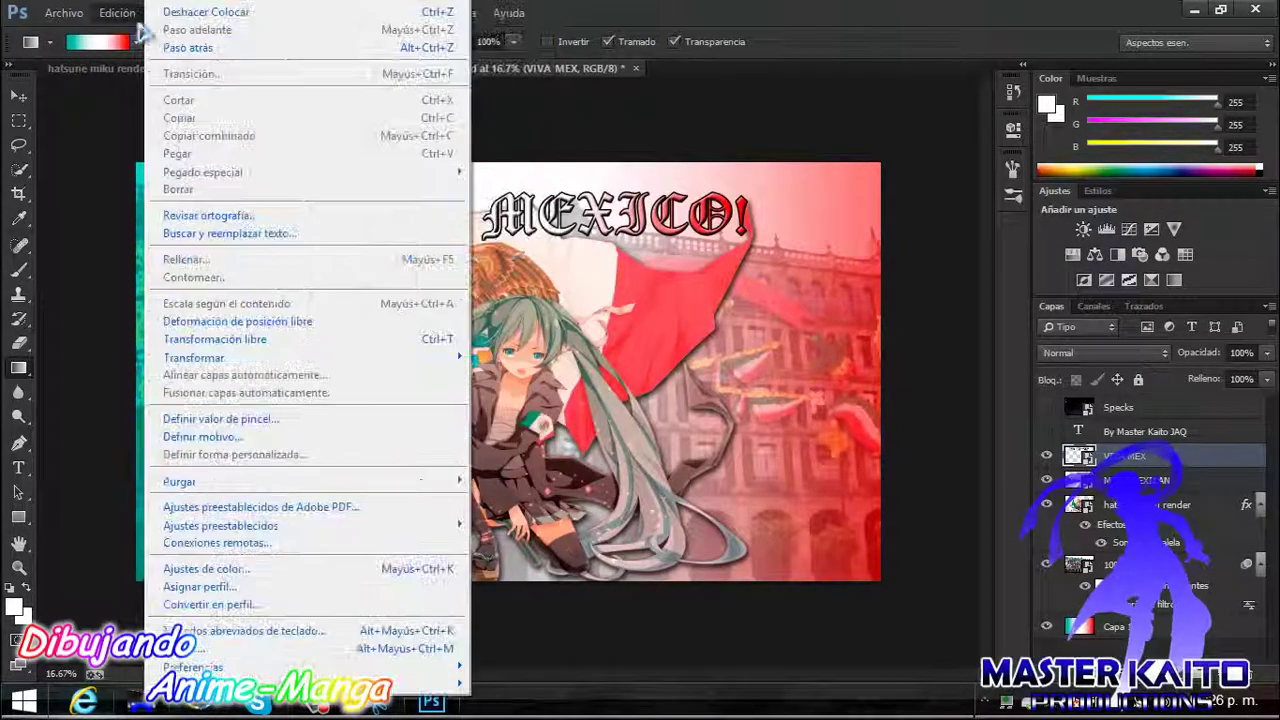
mouse_move(300, 358)
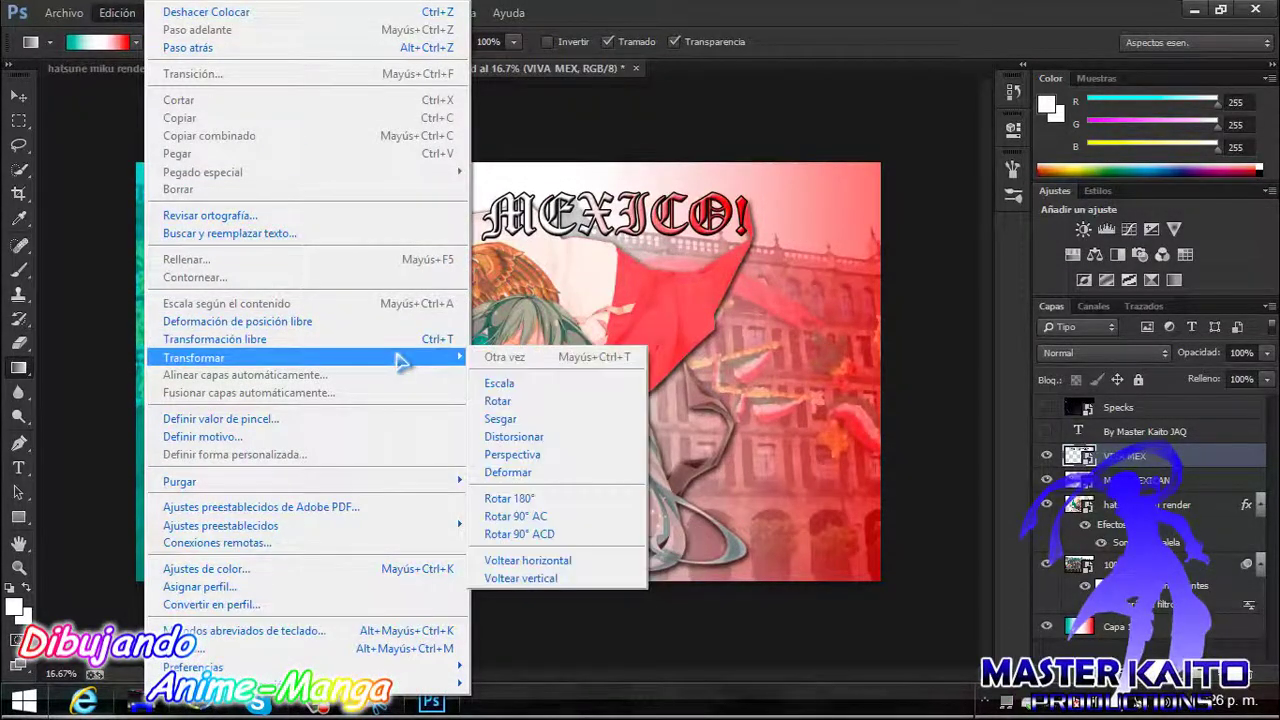
- Warp the VIVA MEXICO! title with the Arco style at about 23.4% bend and commit it
click(543, 473)
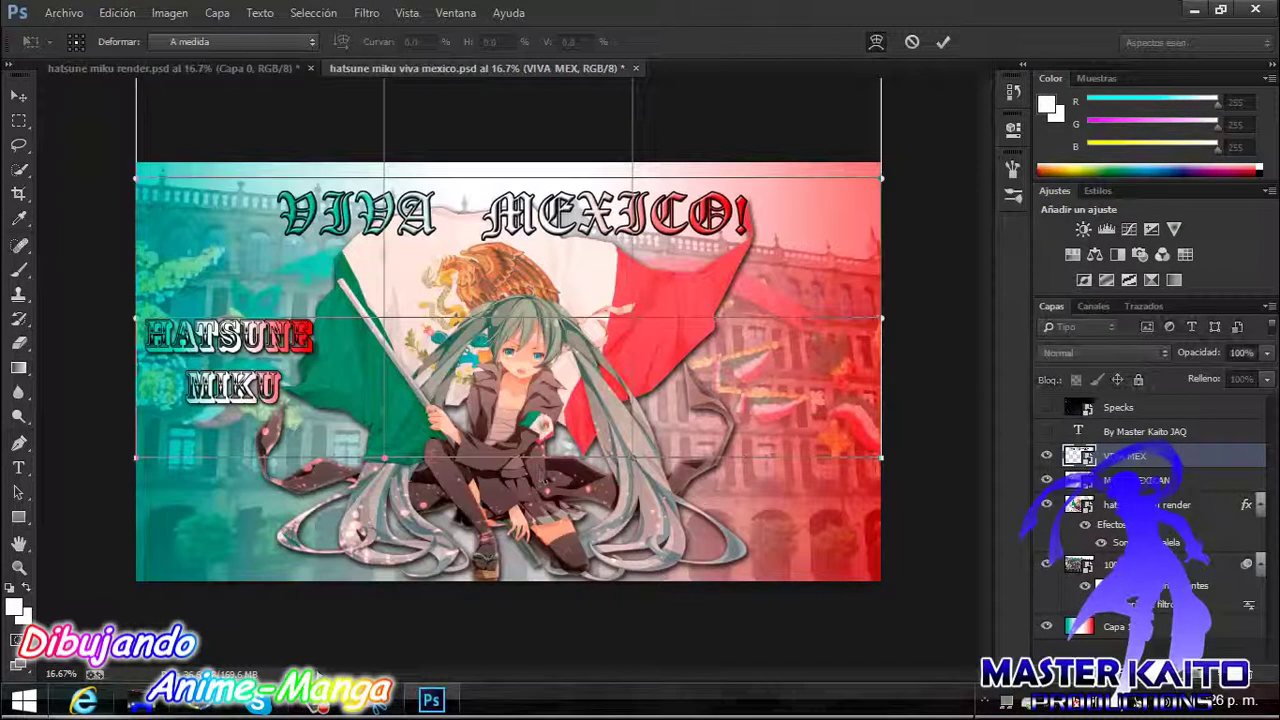
click(280, 42)
click(265, 120)
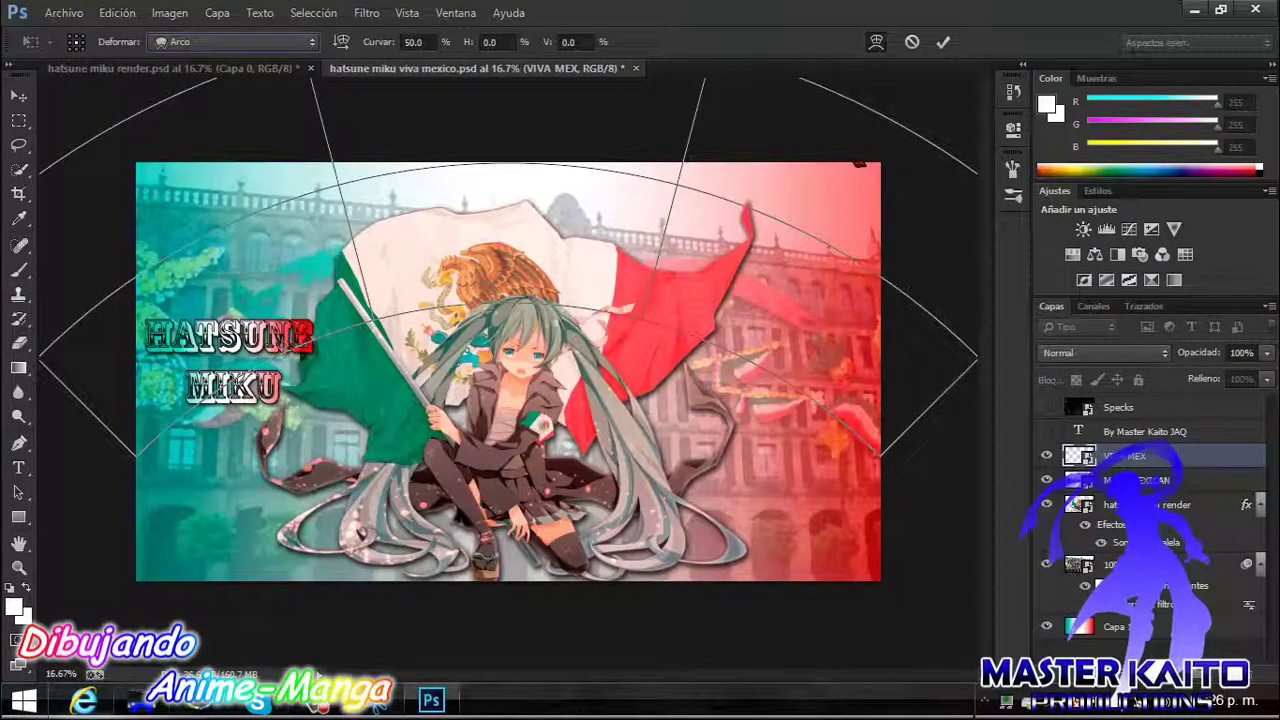
scroll(418, 42, down, 3)
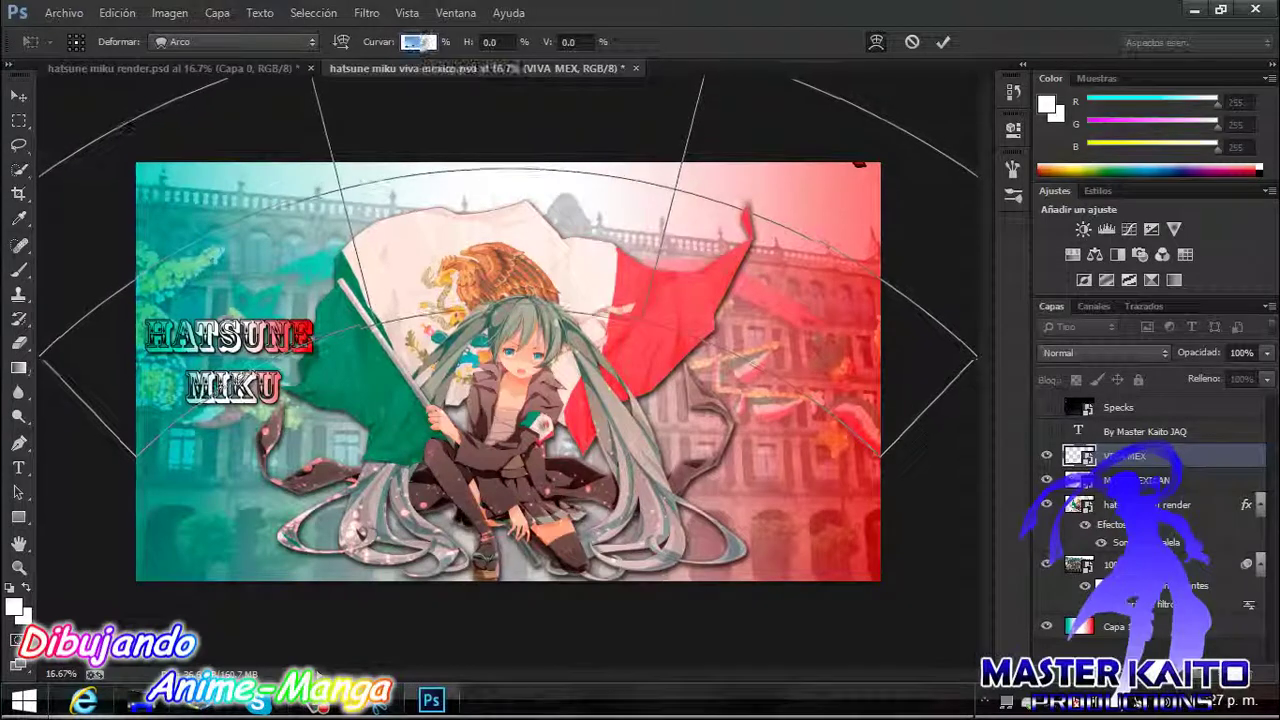
scroll(418, 42, down, 3)
scroll(418, 42, down, 3)
scroll(418, 42, down, 3)
scroll(418, 42, down, 2)
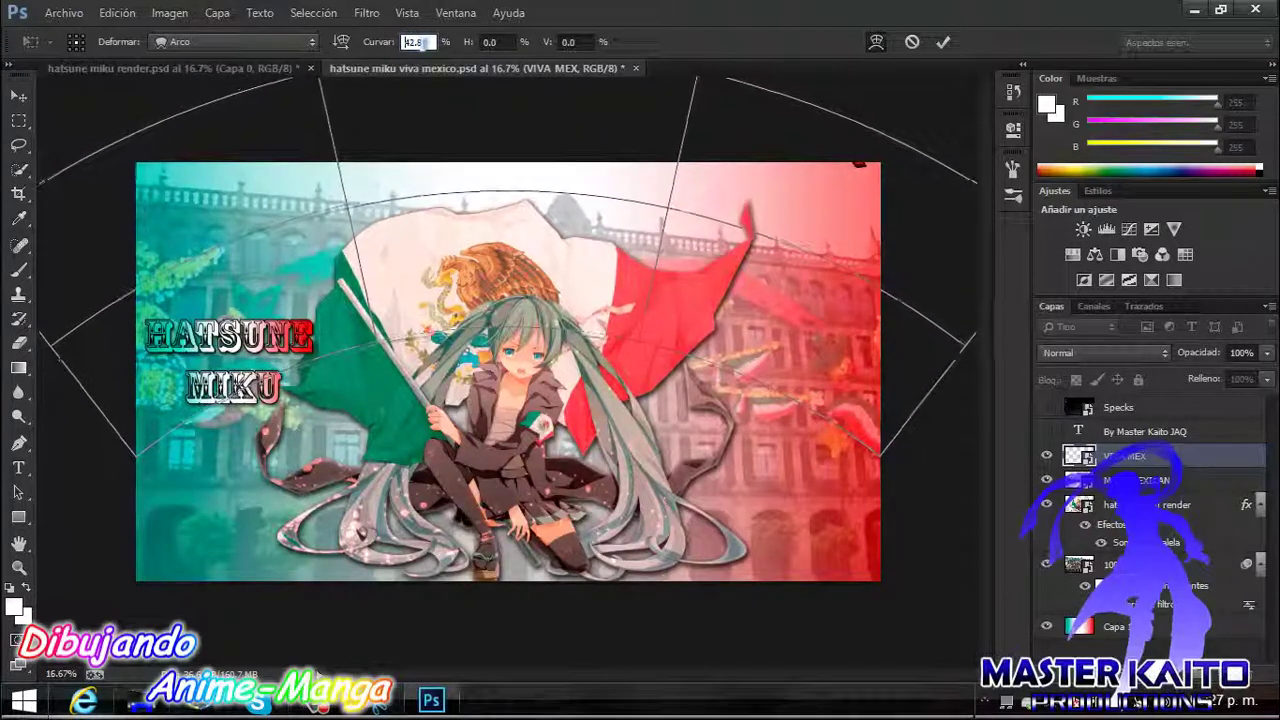
scroll(418, 42, down, 2)
scroll(418, 42, down, 2)
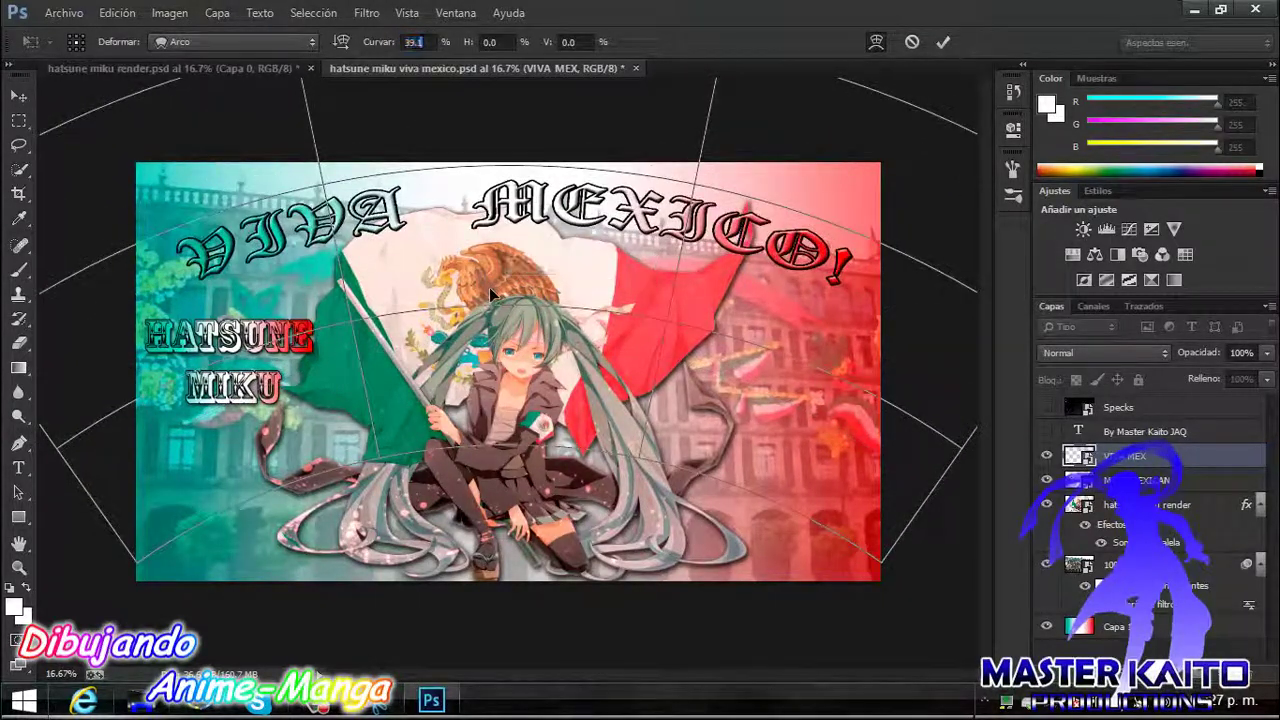
scroll(412, 42, down, 3)
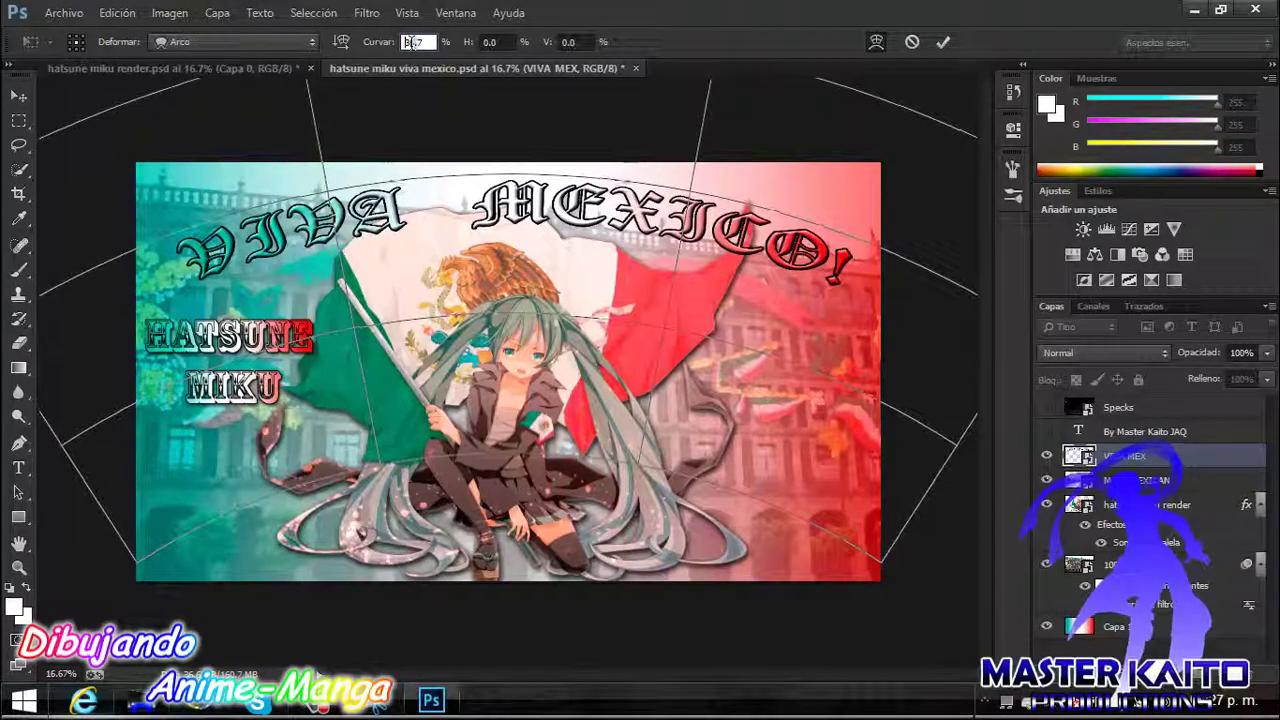
scroll(414, 42, down, 2)
scroll(414, 42, down, 2)
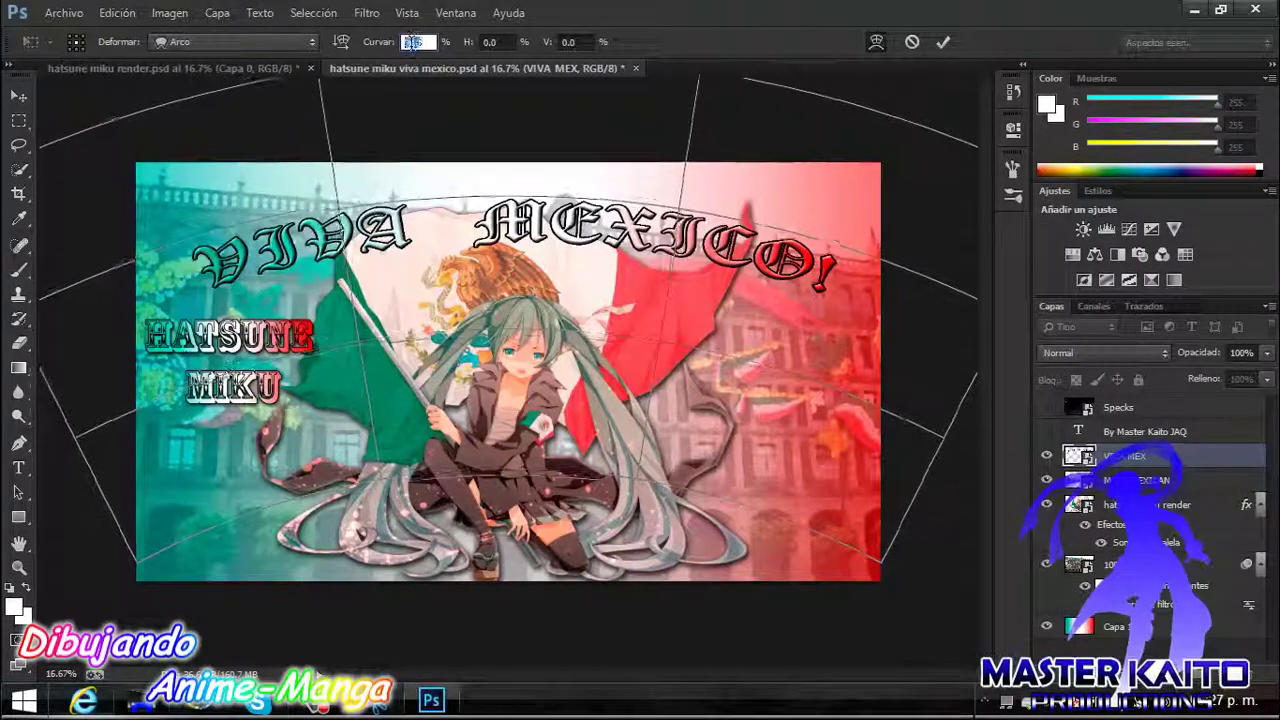
scroll(414, 42, down, 2)
scroll(414, 42, down, 2)
scroll(414, 42, down, 3)
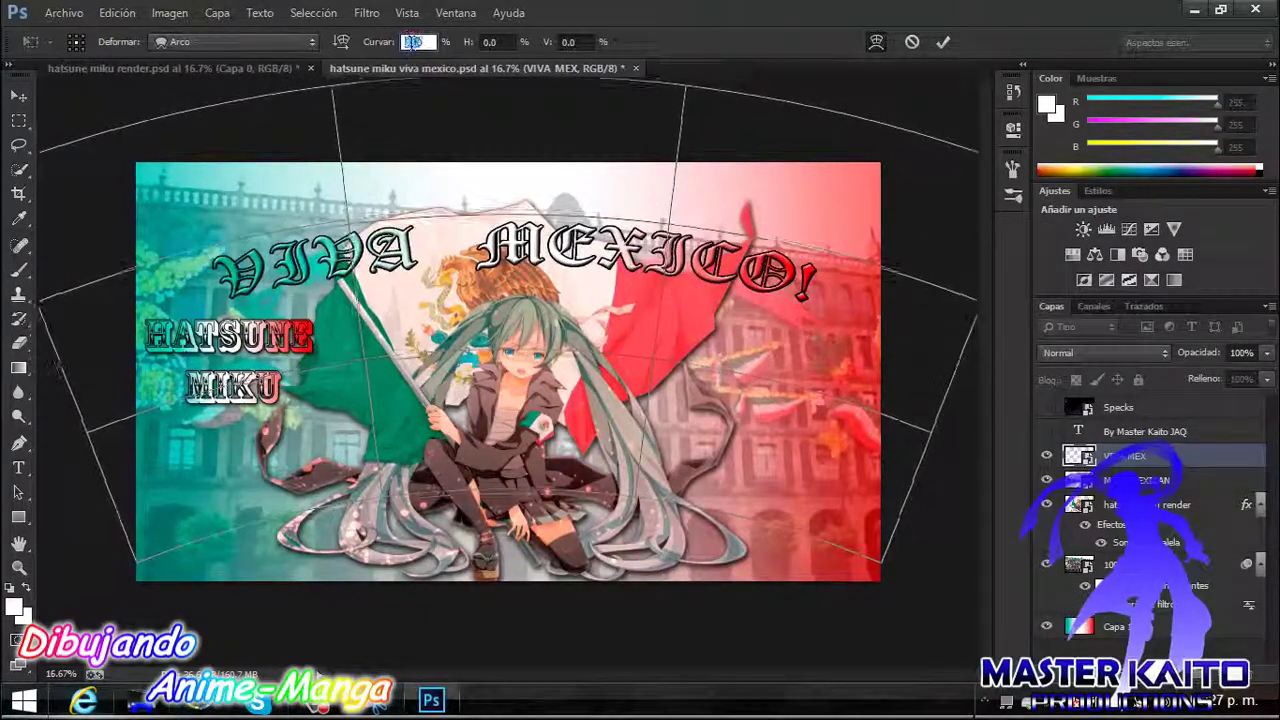
drag(512, 85, 533, 175)
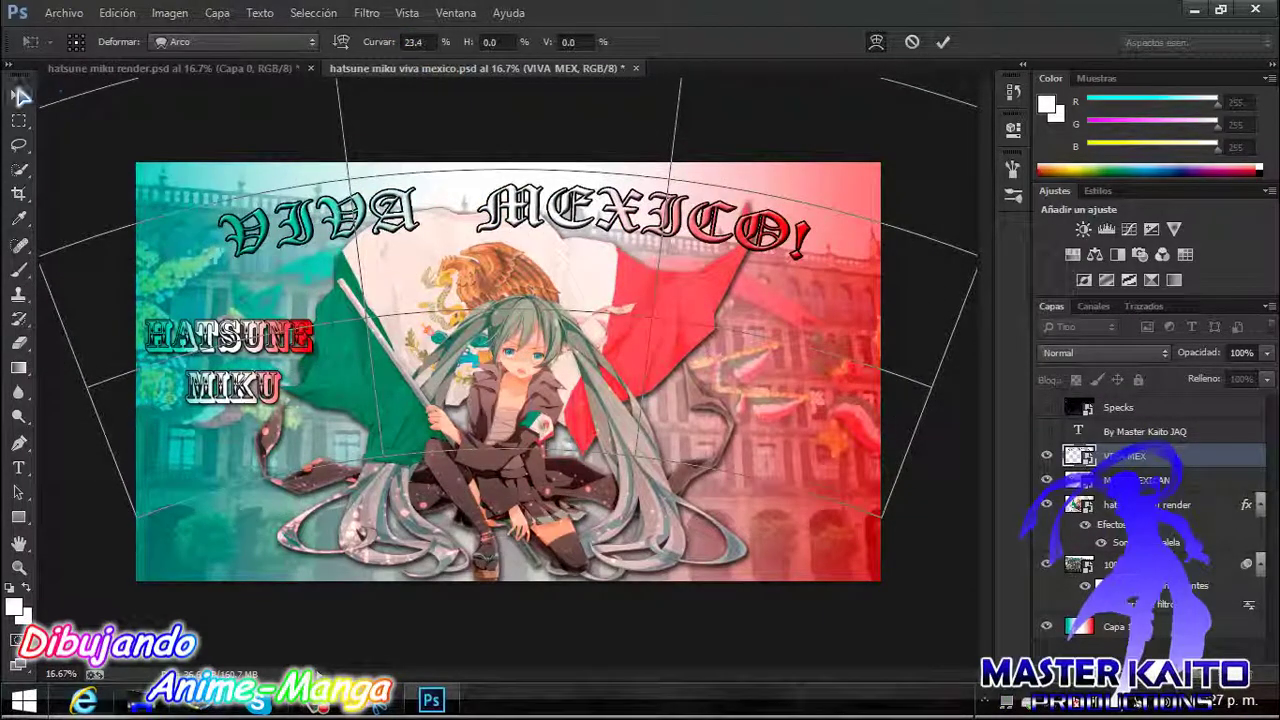
key(v)
click(510, 277)
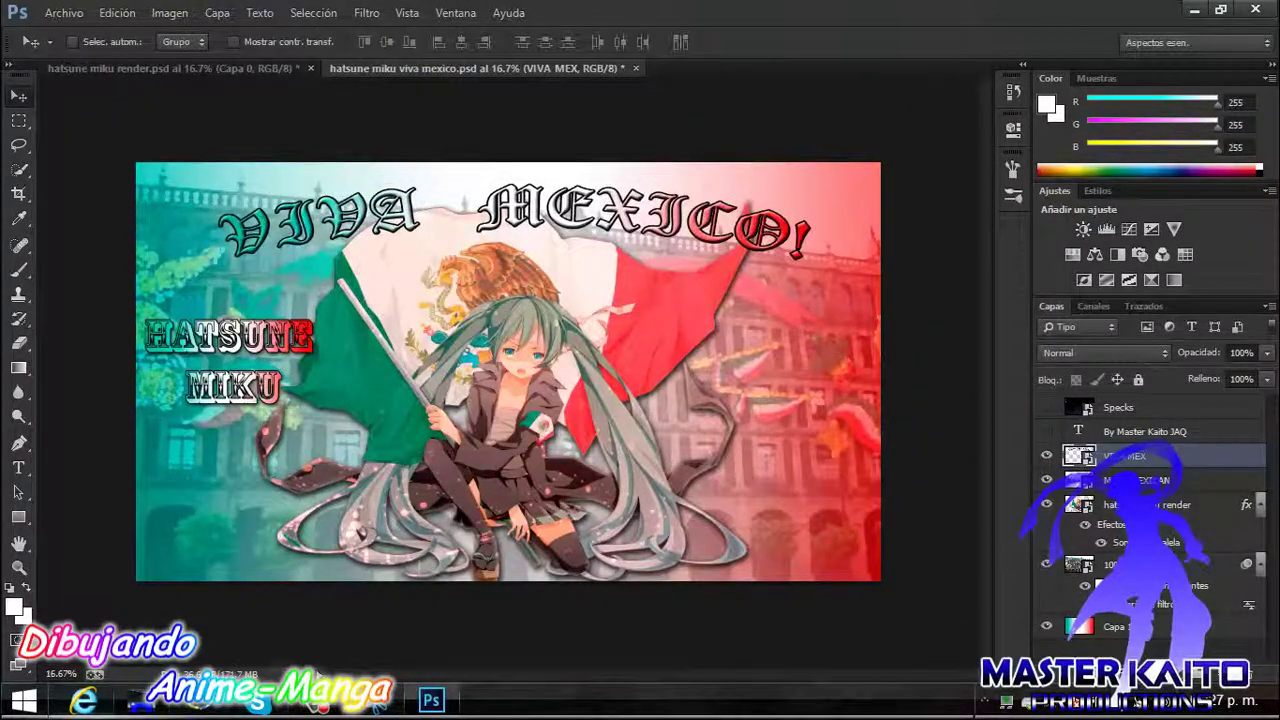
- Place an enlarged 15 SEP title on the poster's right and show the Specks layer
click(140, 700)
scroll(750, 400, up, 3)
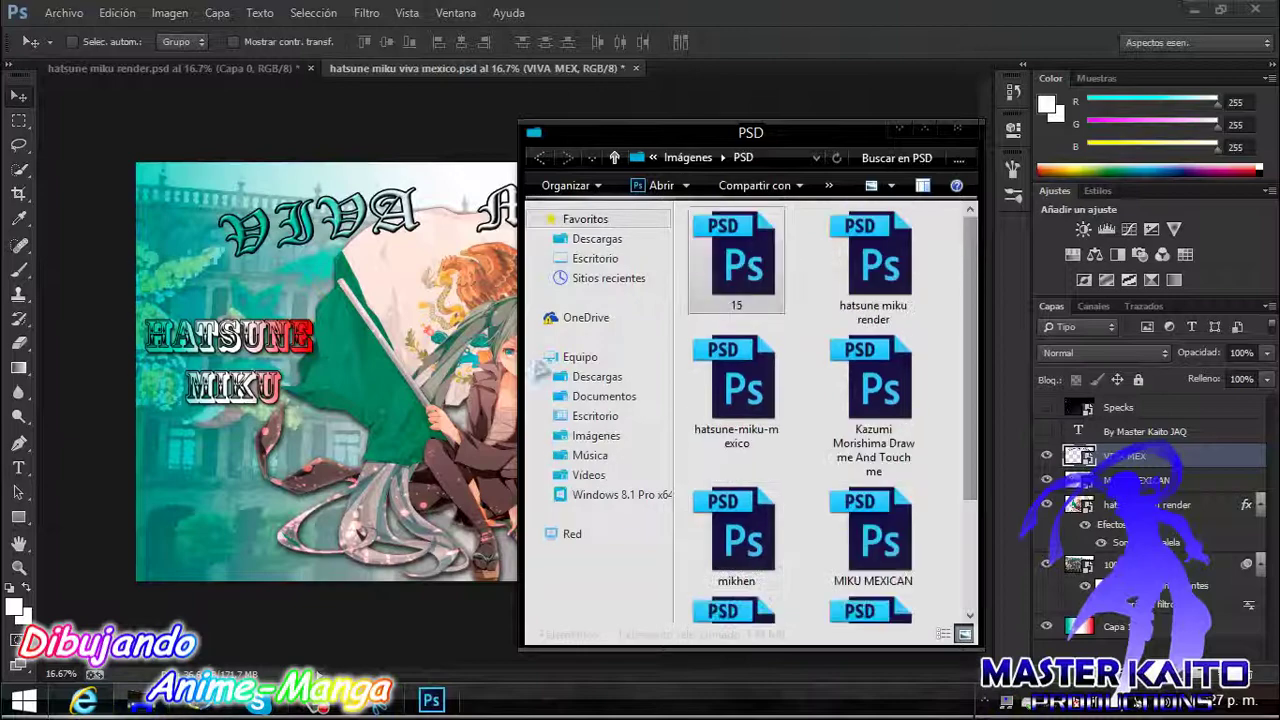
drag(729, 229, 400, 400)
mouse_move(542, 400)
mouse_down()
mouse_move(812, 420)
mouse_move(818, 447)
mouse_up()
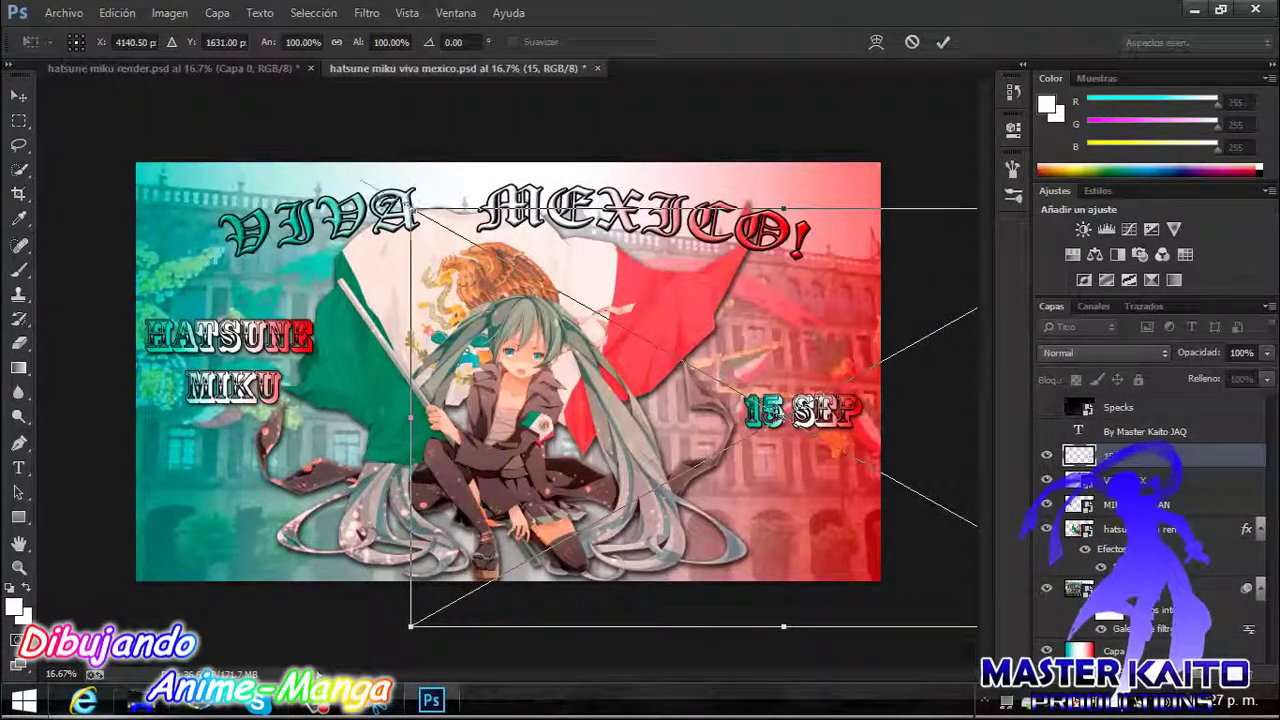
drag(411, 210, 228, 104)
drag(755, 373, 820, 425)
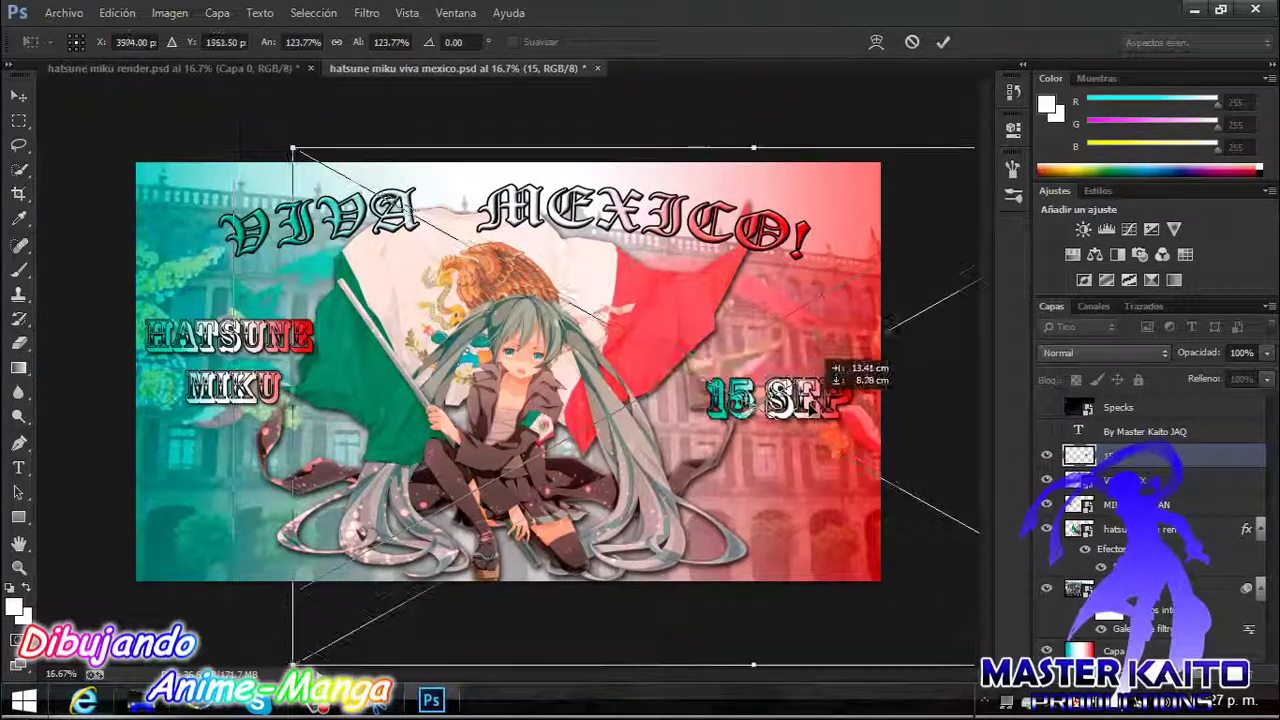
key(Return)
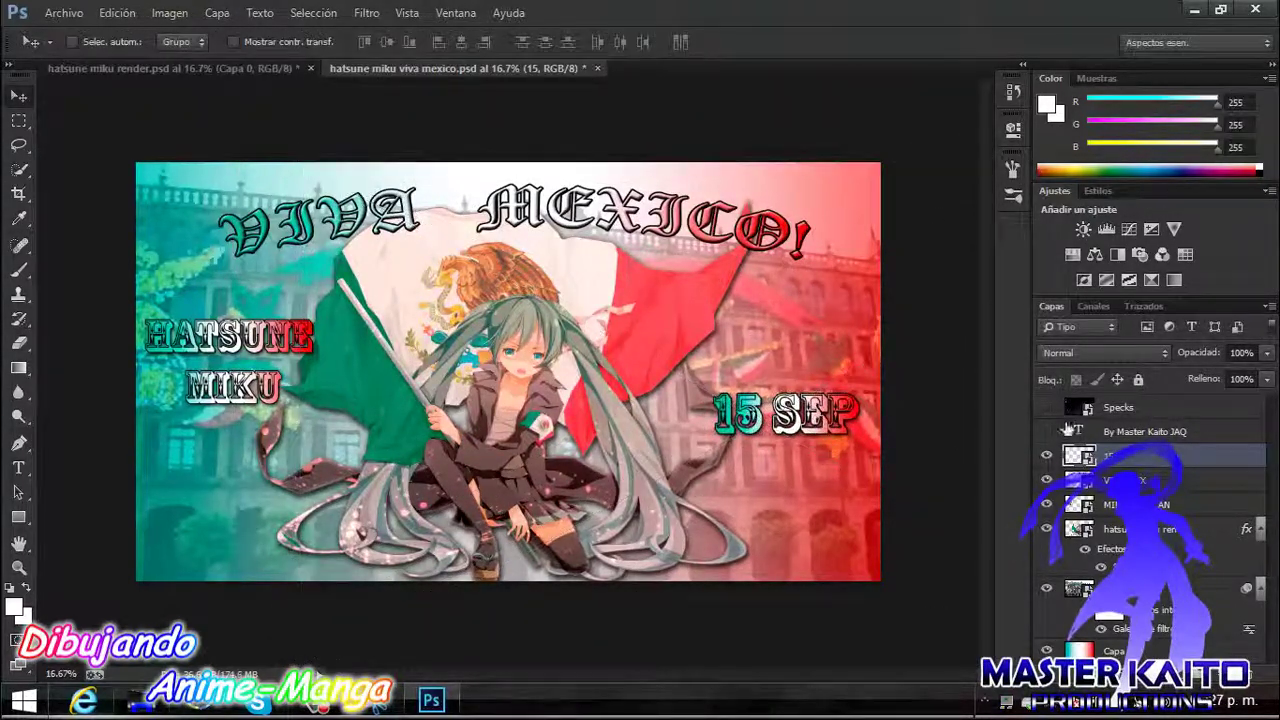
click(1046, 408)
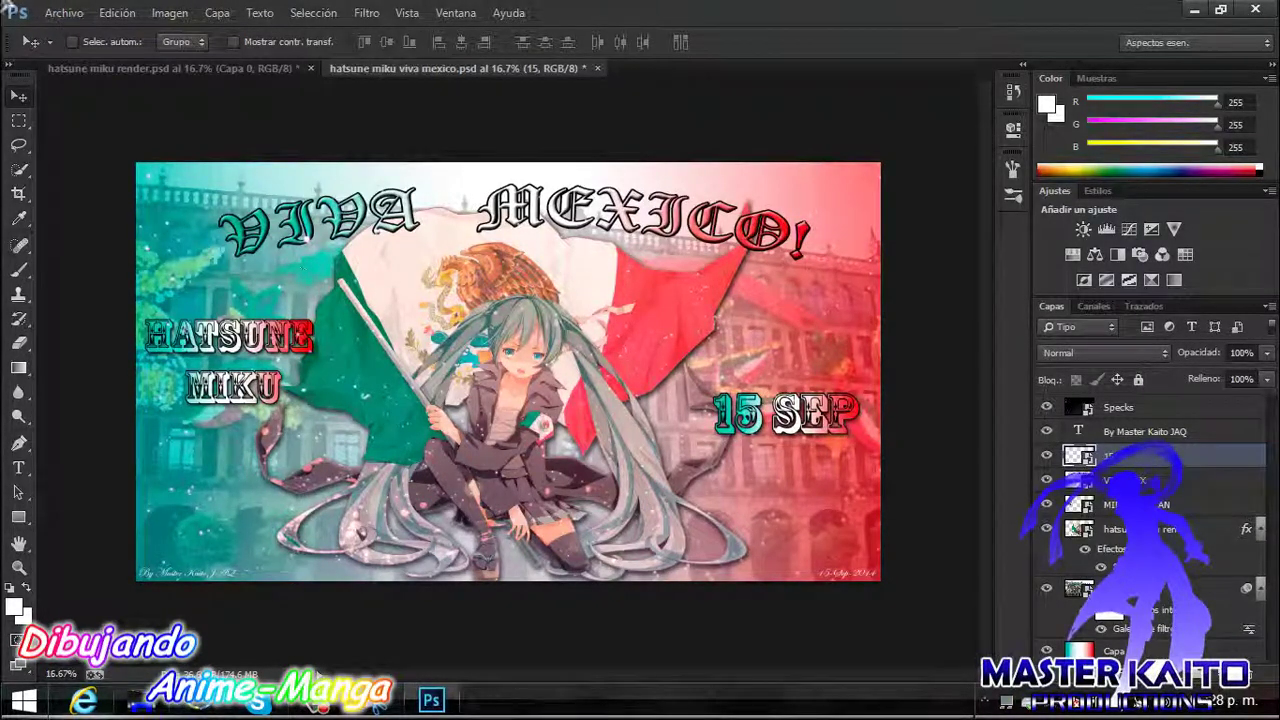
click(63, 13)
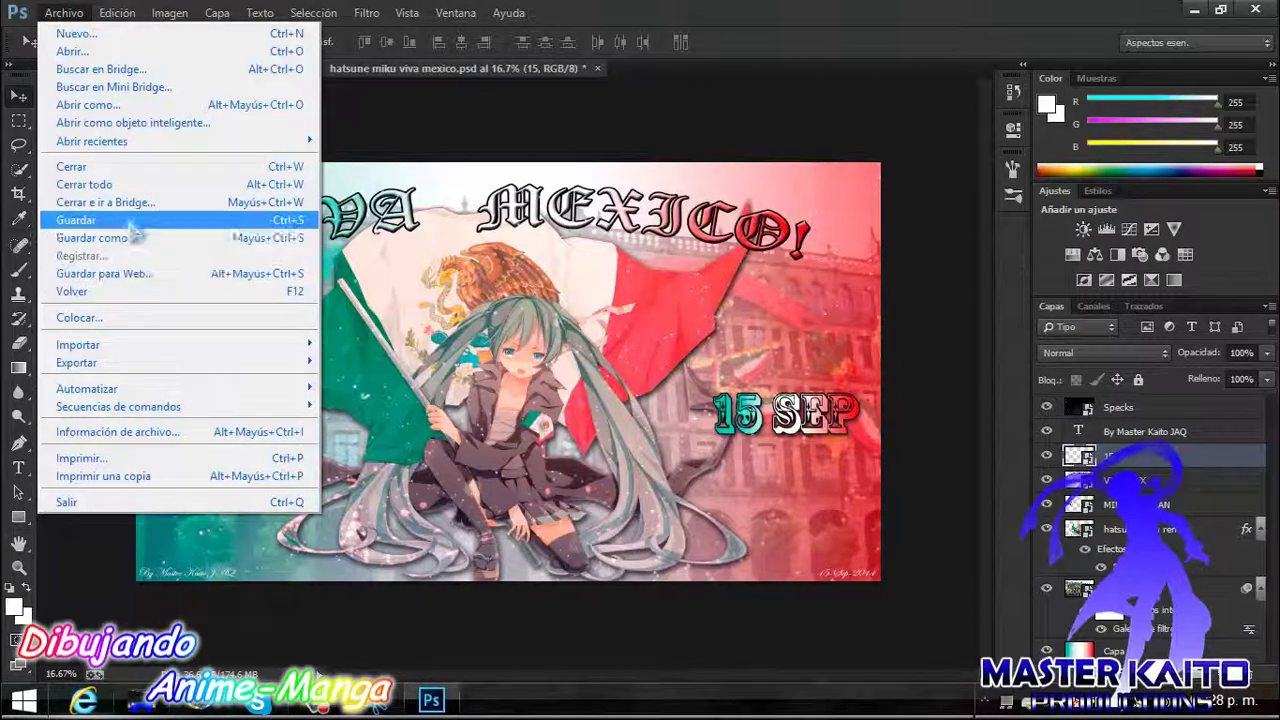
- Save the poster as a PSD named 'hatsune miku viva mexico tuto'
click(140, 238)
text(hatsune miku viva mexico tuto)
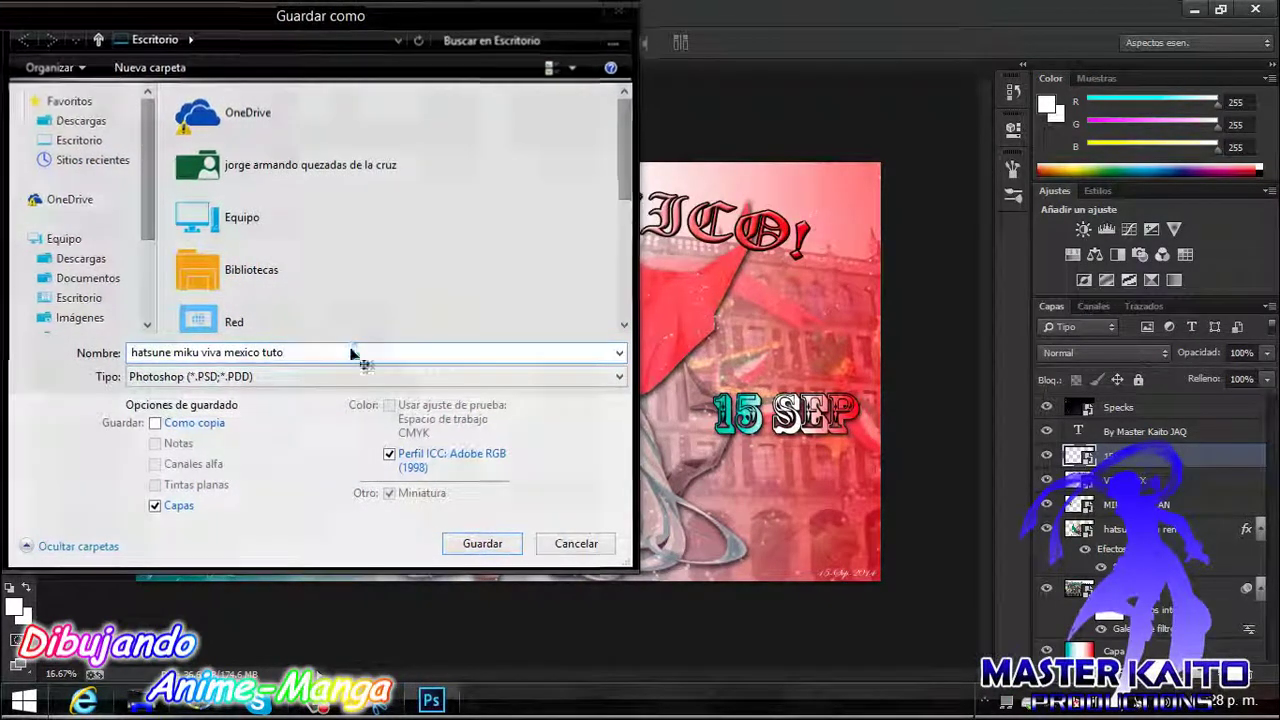
key(Escape)
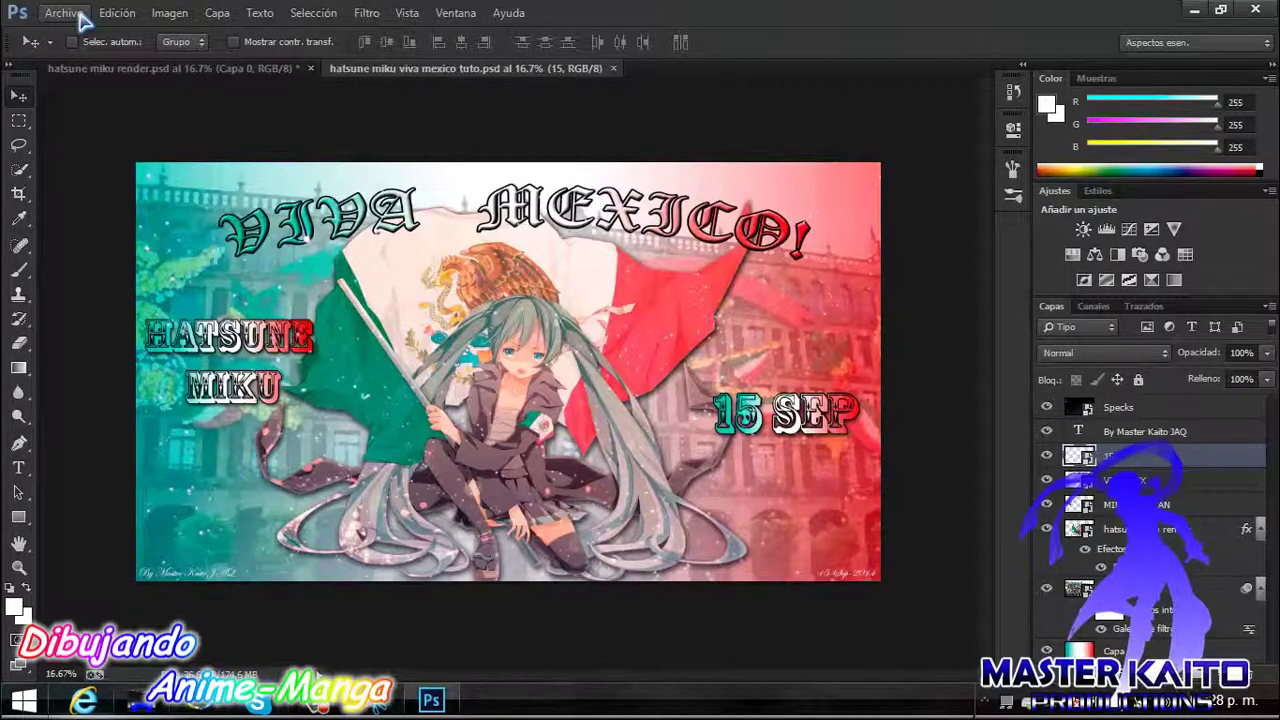
click(64, 13)
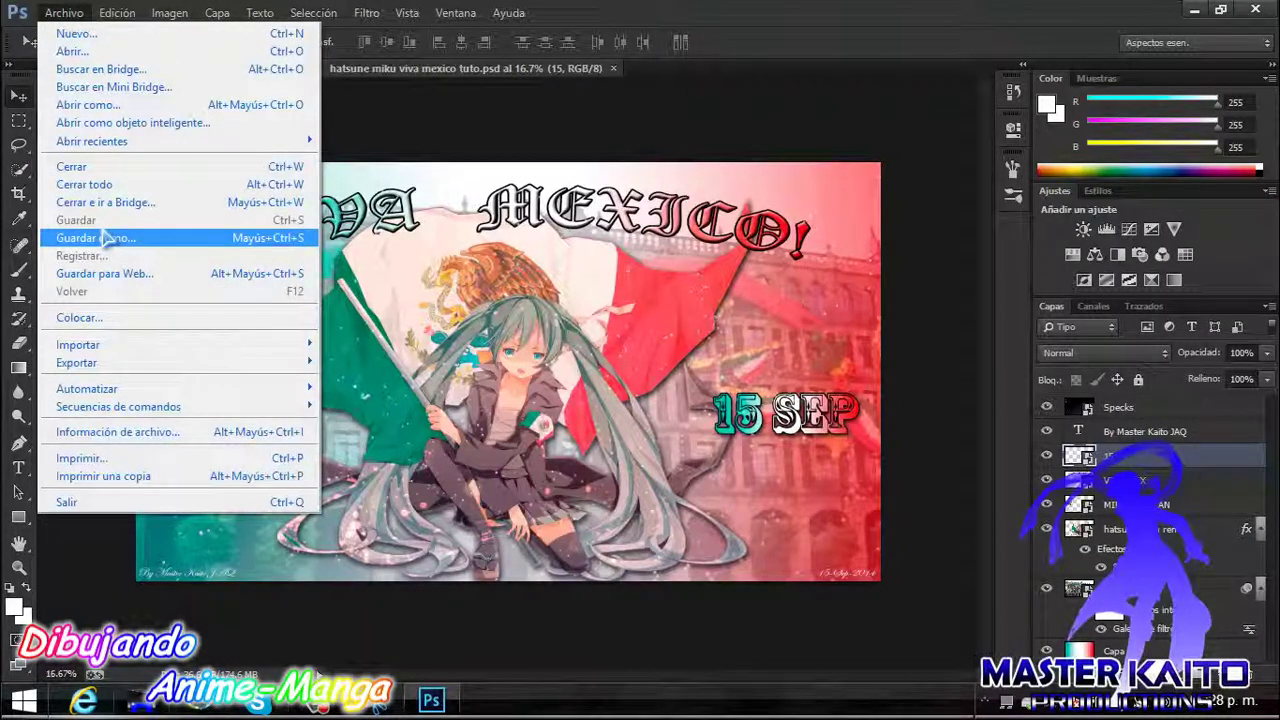
- Export the poster as a quality-60 JPEG through Save for Web, then quit Photoshop
click(105, 274)
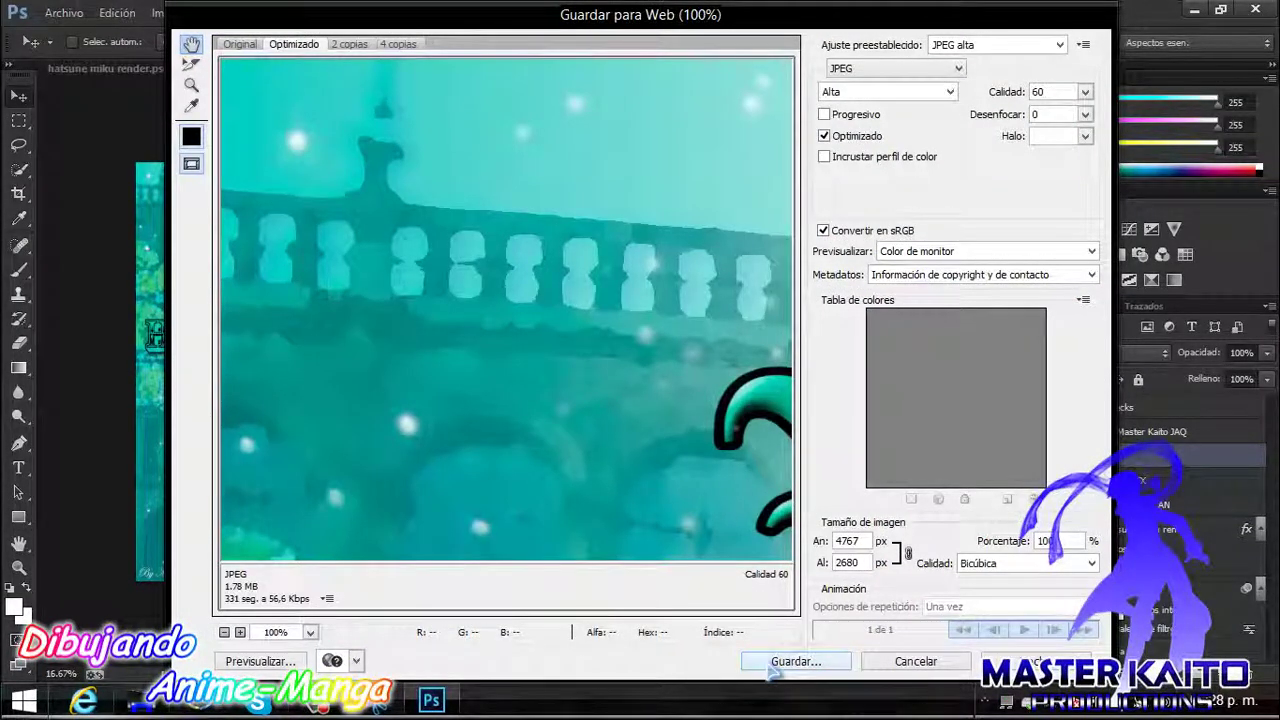
click(790, 661)
click(800, 527)
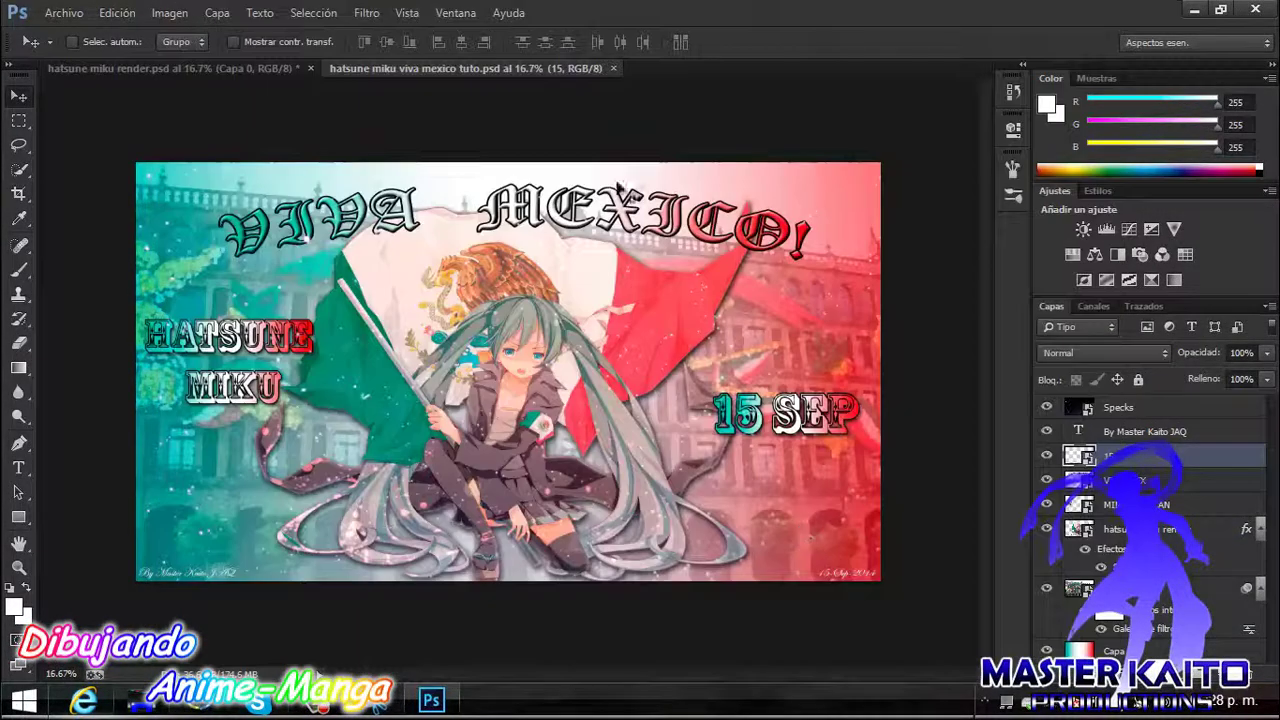
click(1262, 9)
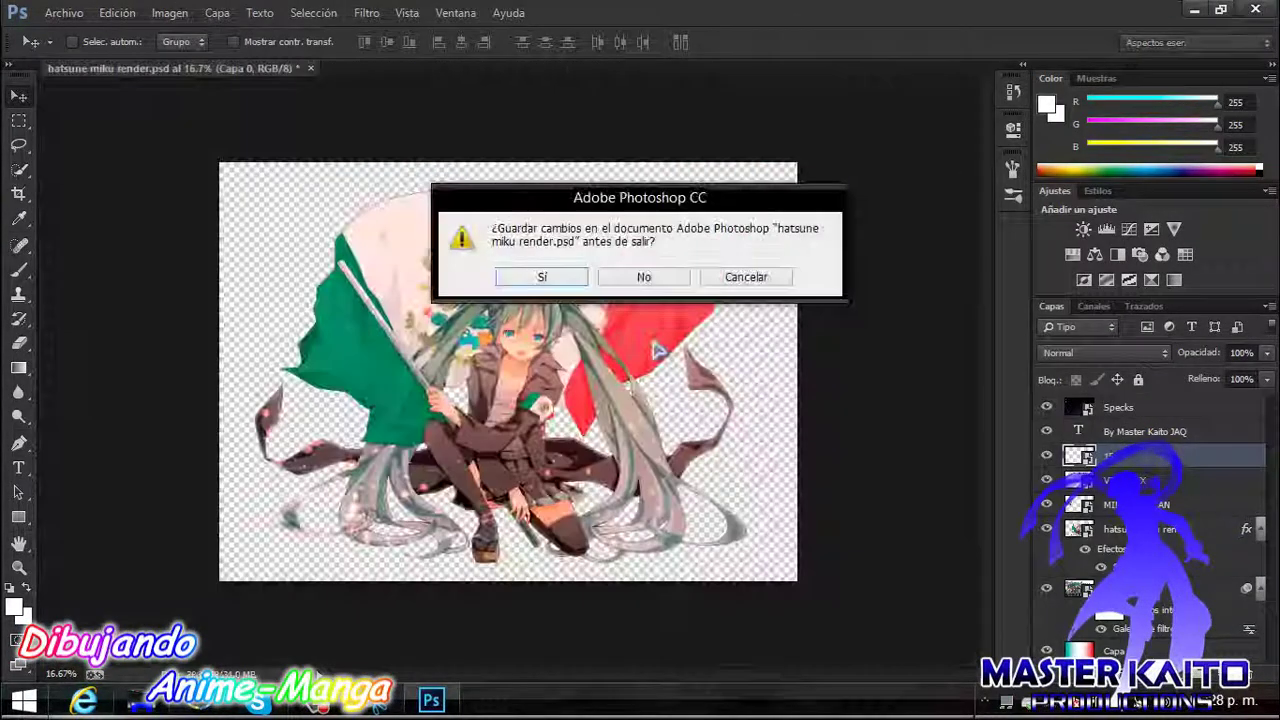
- Discard changes to hatsune miku render.psd, close the PSD folder, and open the exported JPEG in Picasa
click(645, 280)
click(970, 130)
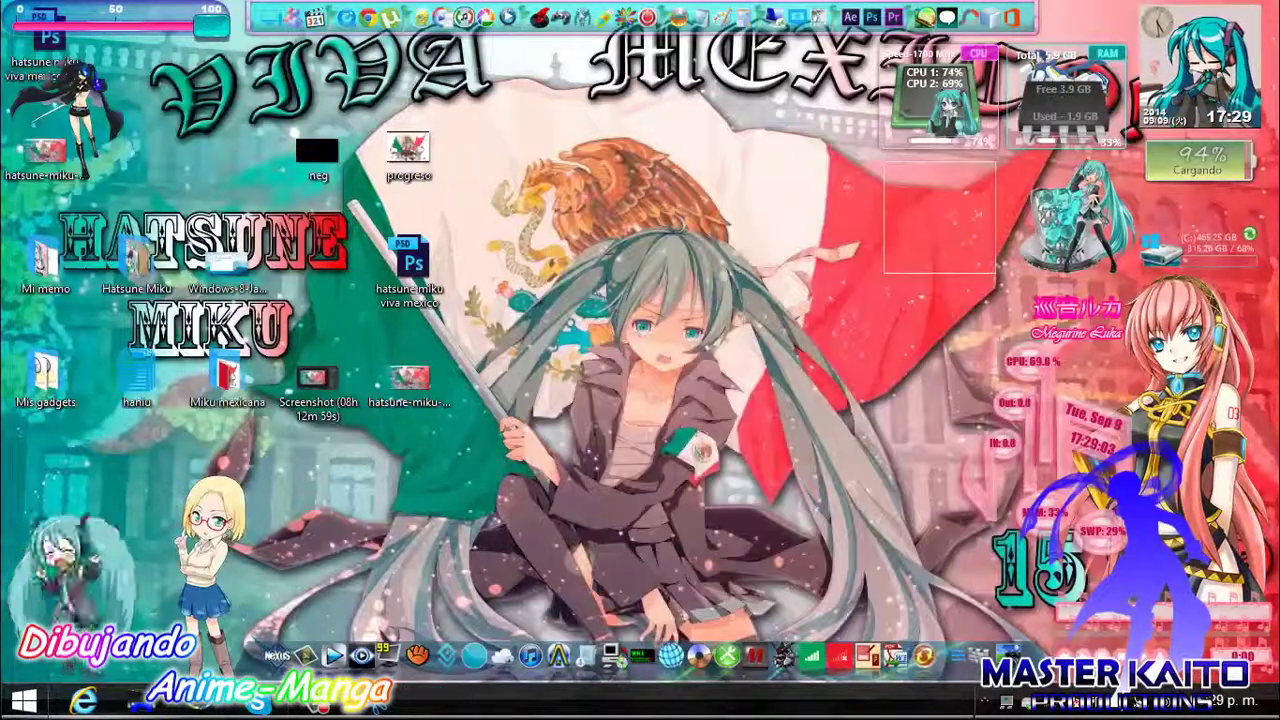
double_click(532, 399)
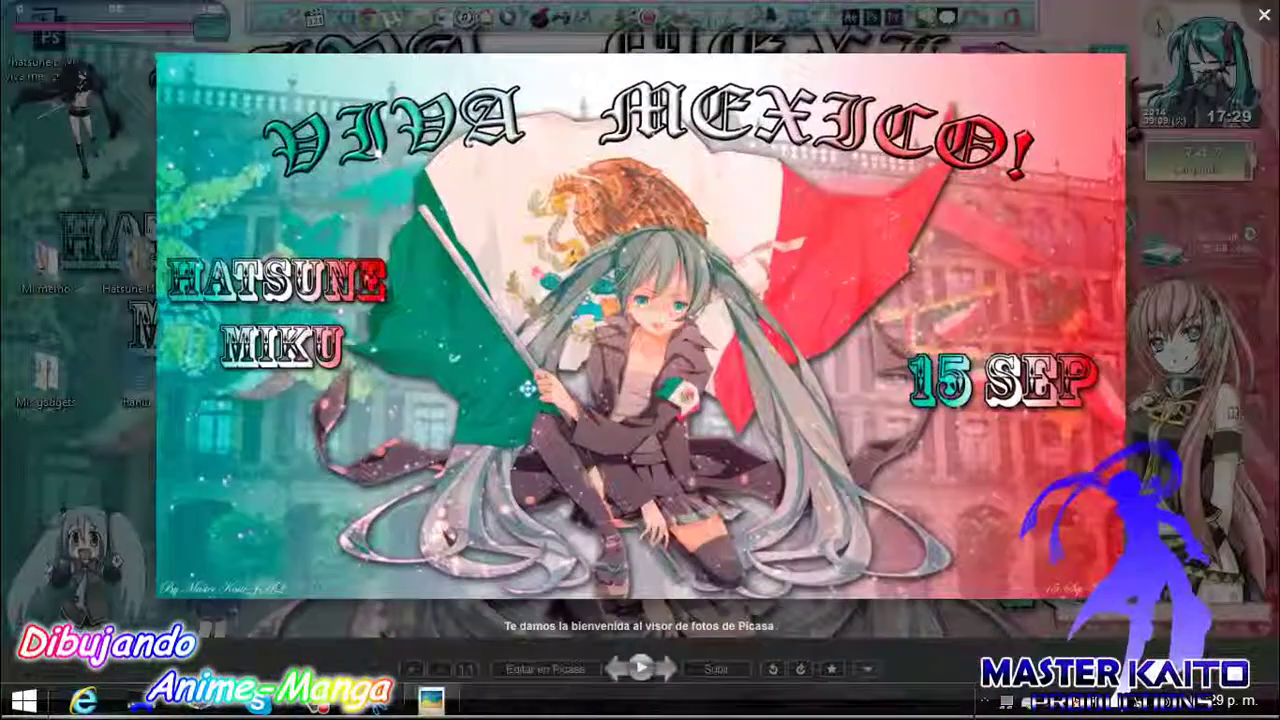